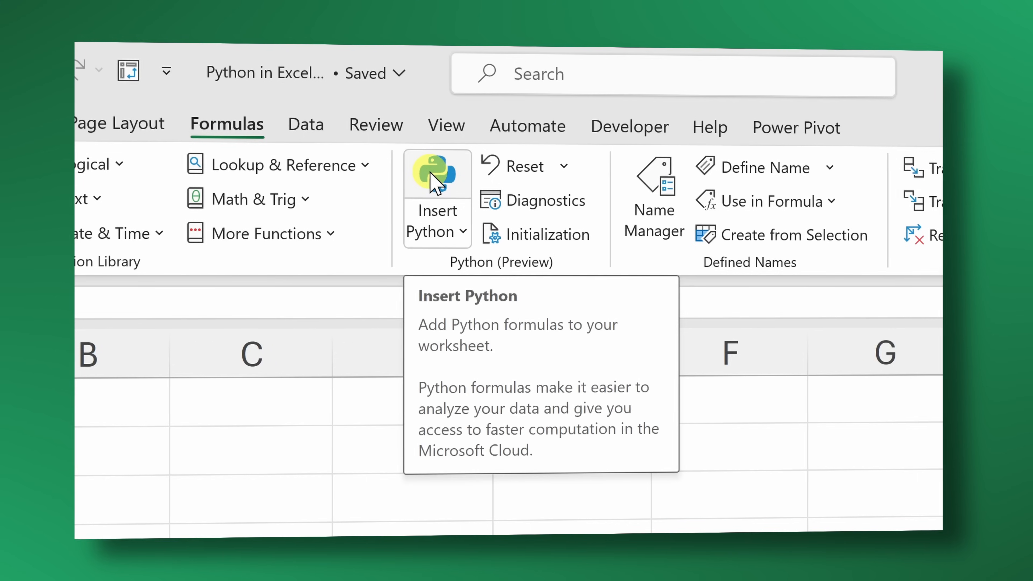
click(432, 179)
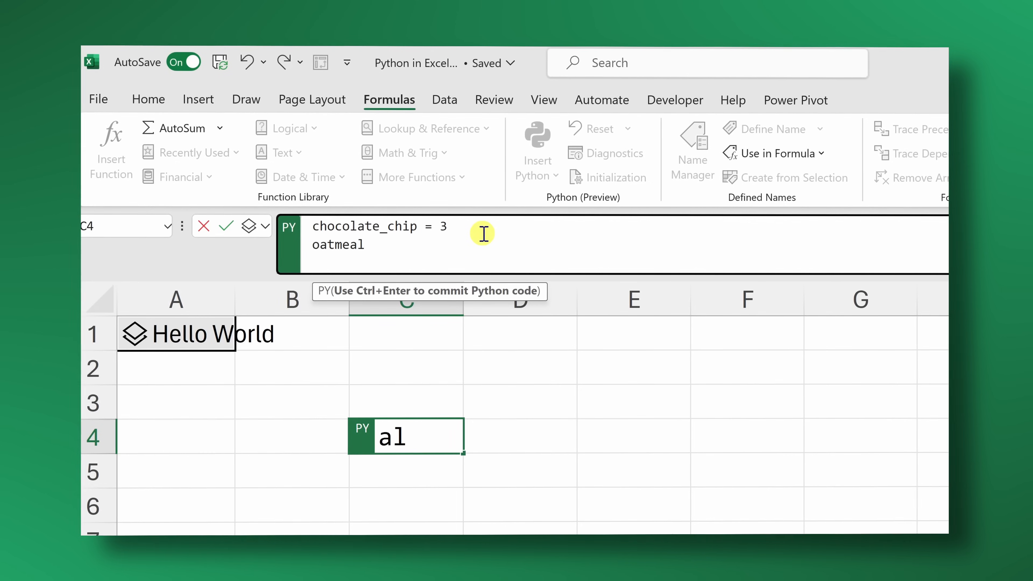
text(_raisin +xl("C5)
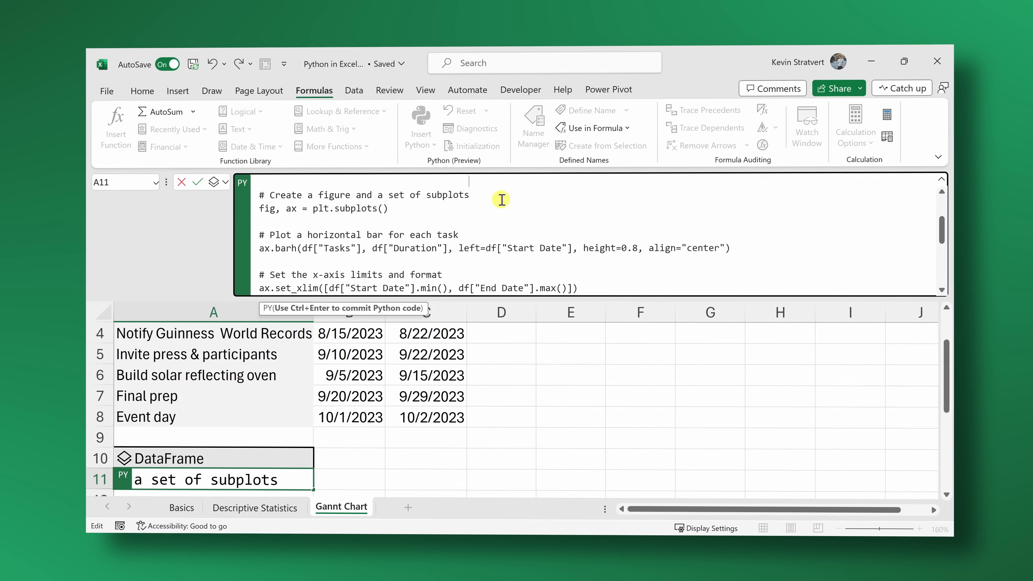
scroll(501, 199, down, 2)
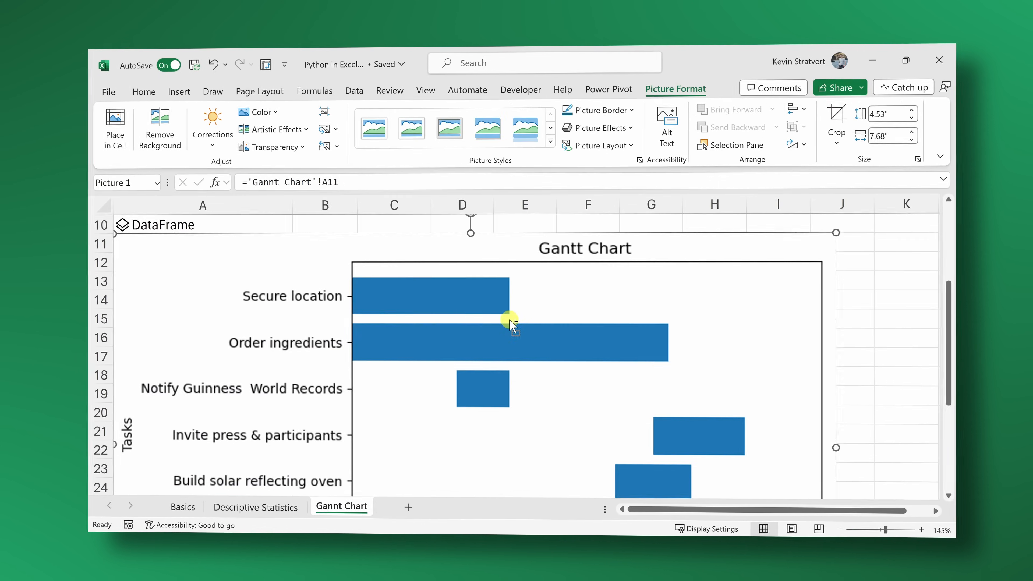
scroll(506, 322, down, 5)
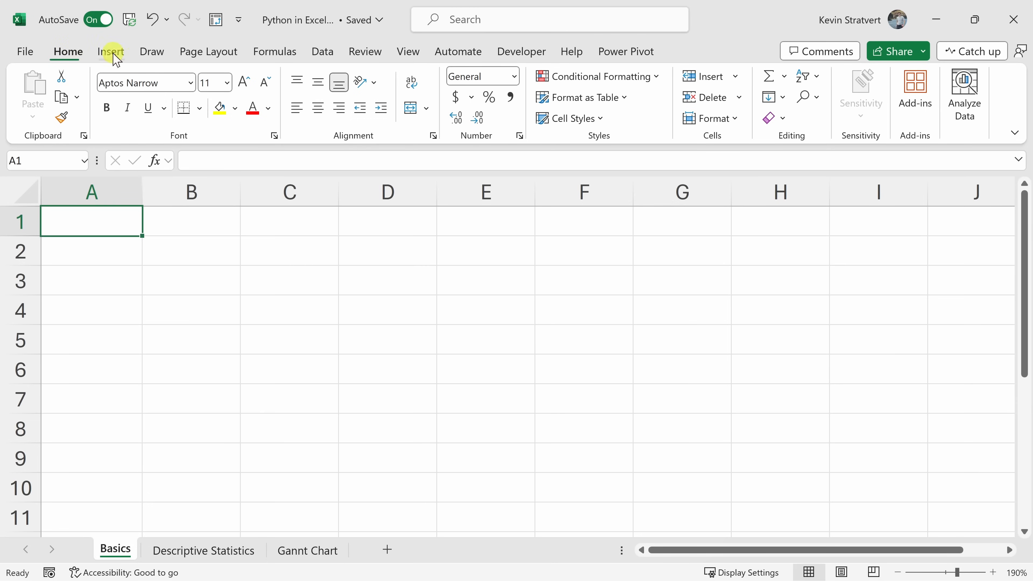
click(275, 52)
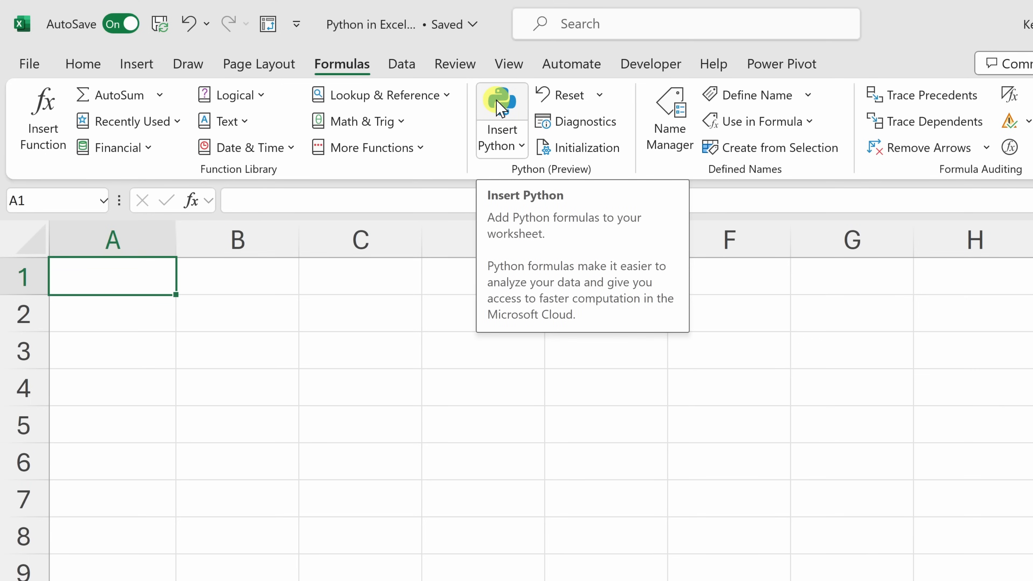
click(501, 106)
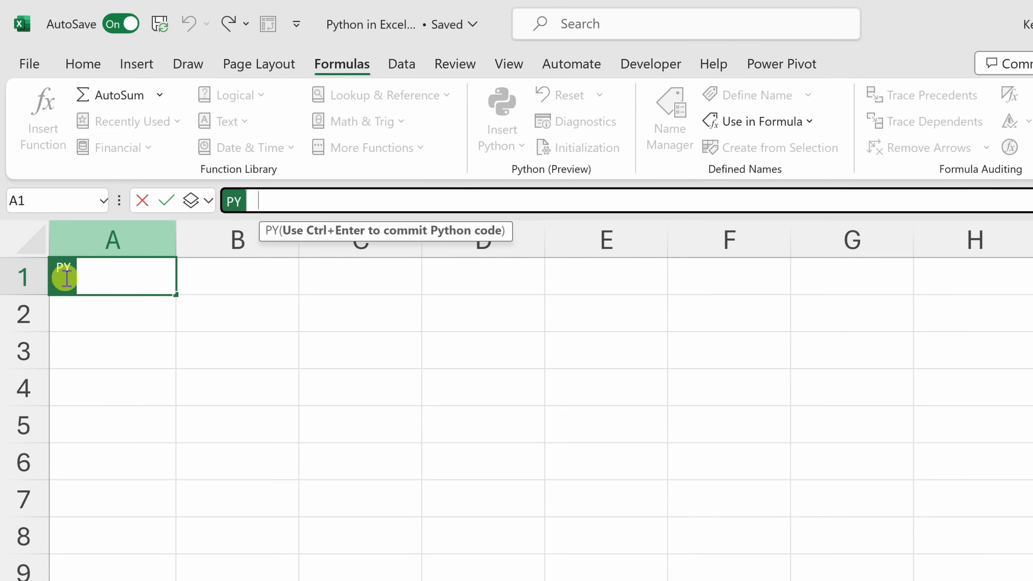
click(100, 274)
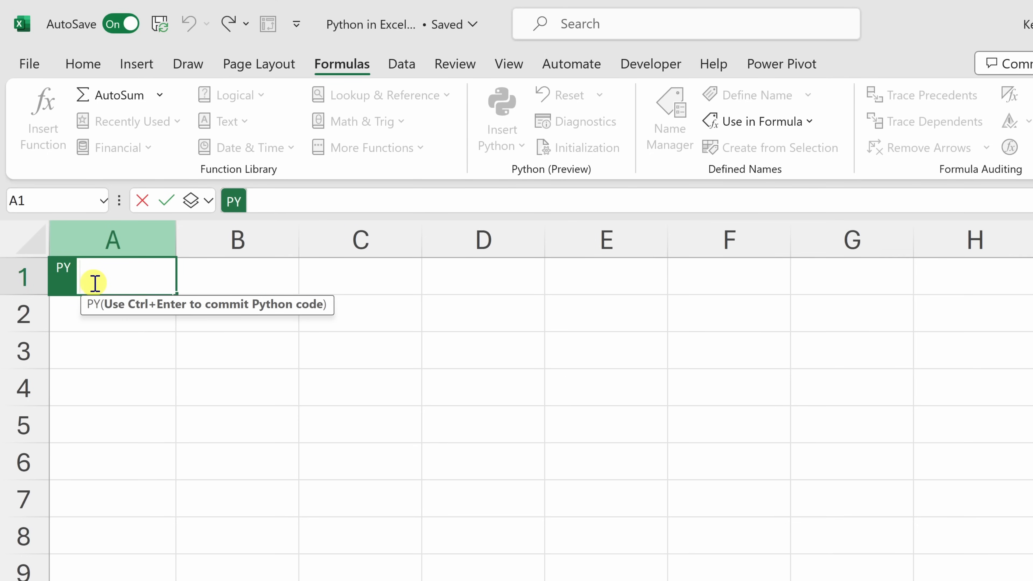
click(142, 202)
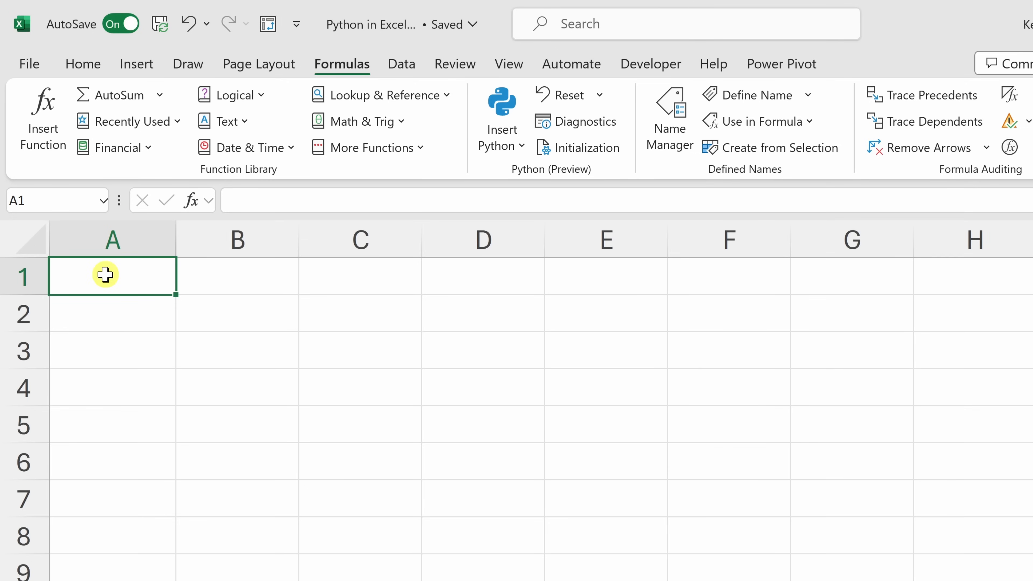
text(=)
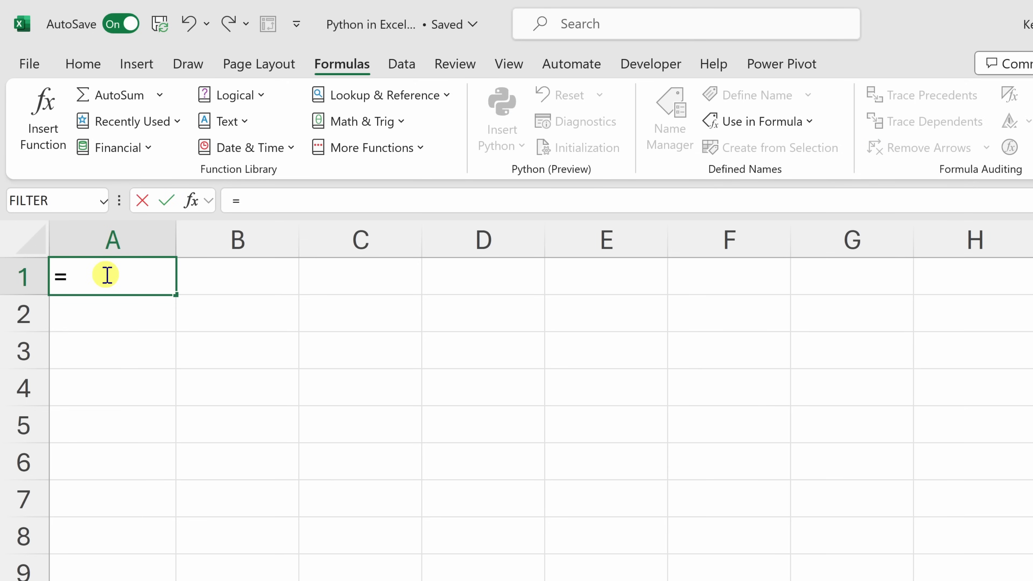
text(py)
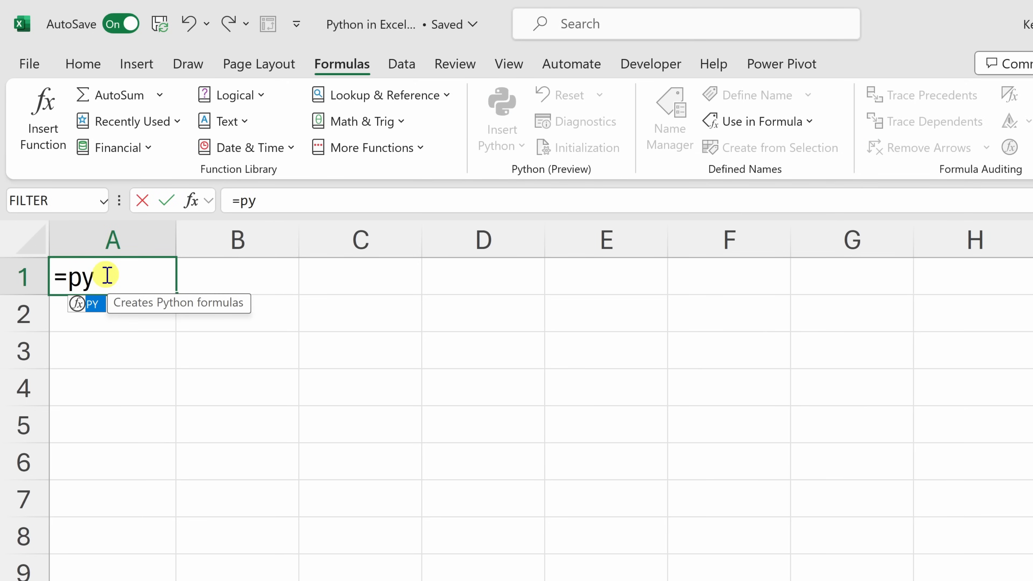
key(Tab)
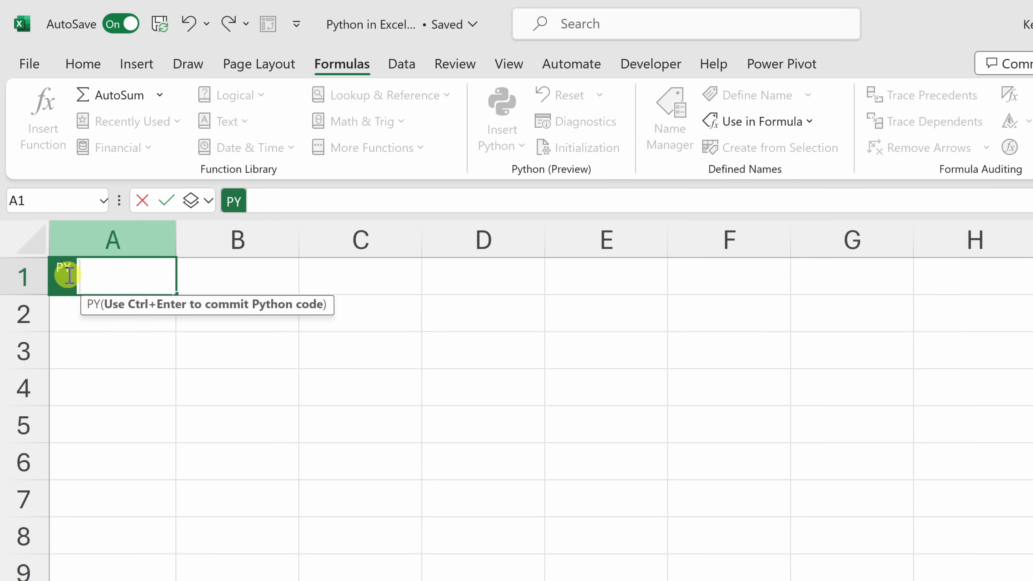
click(145, 201)
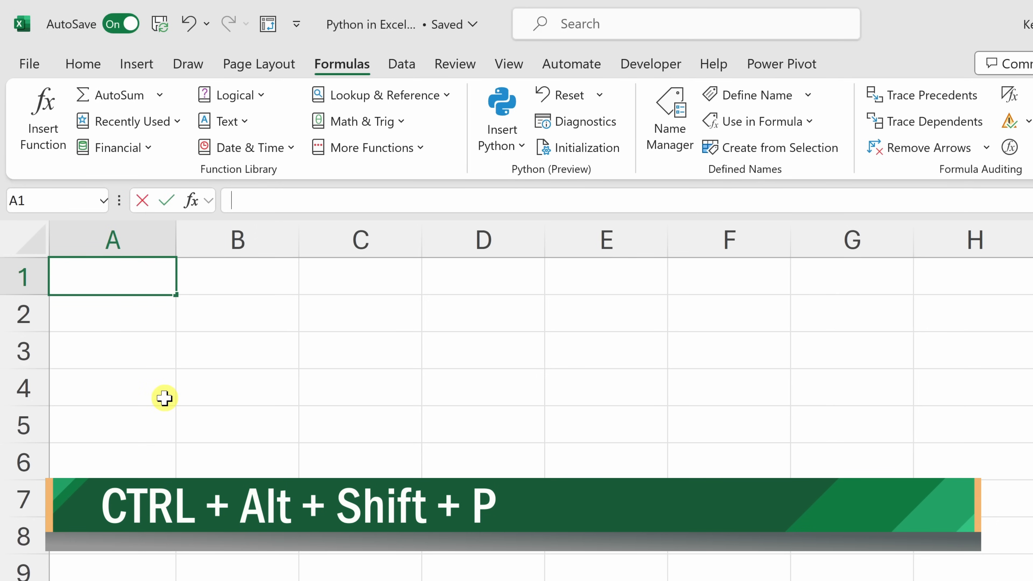
Start a Python formula in cell A1, ready for its code in the formula bar
key(ctrl+alt+shift+p)
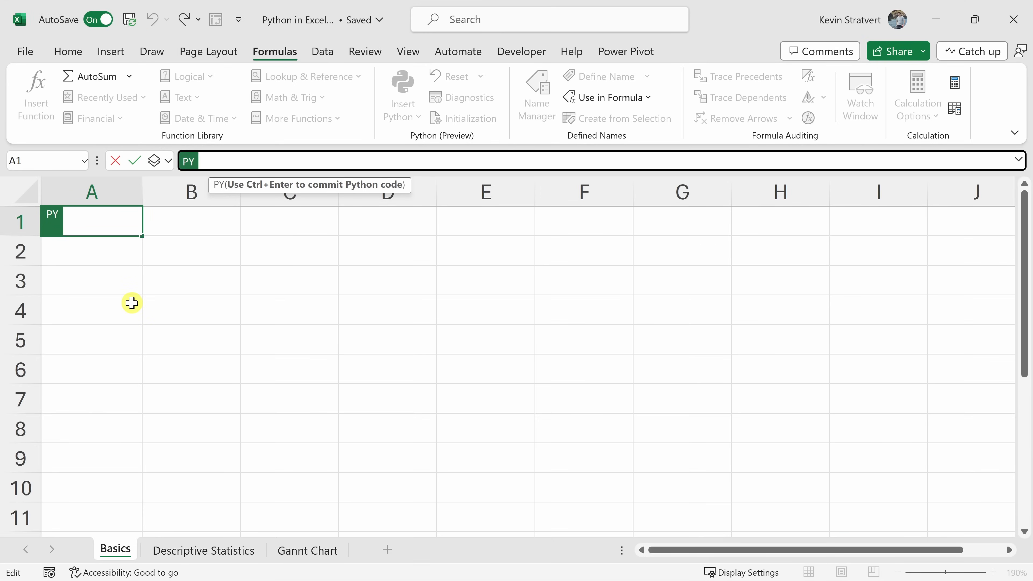
click(108, 215)
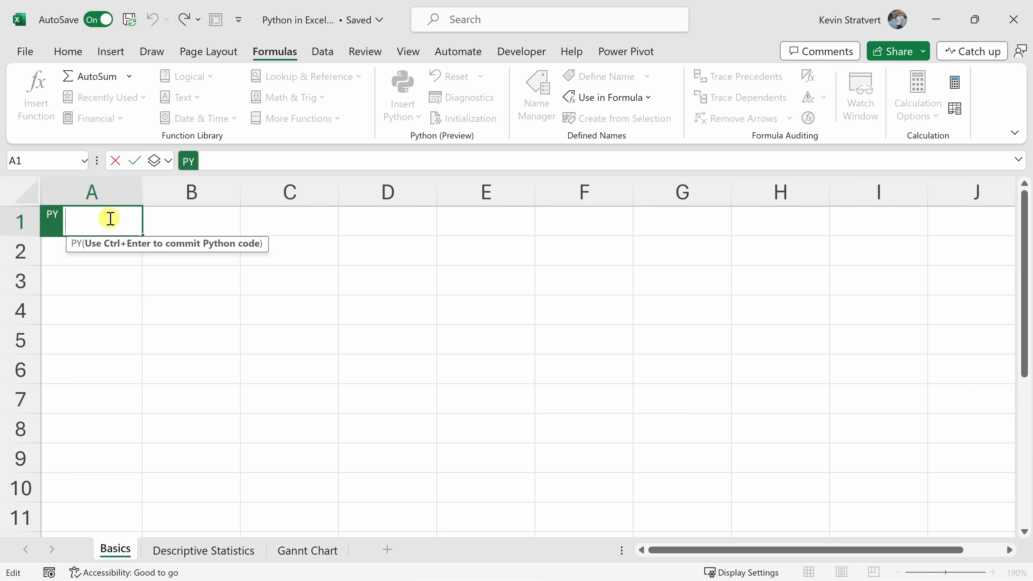
click(218, 160)
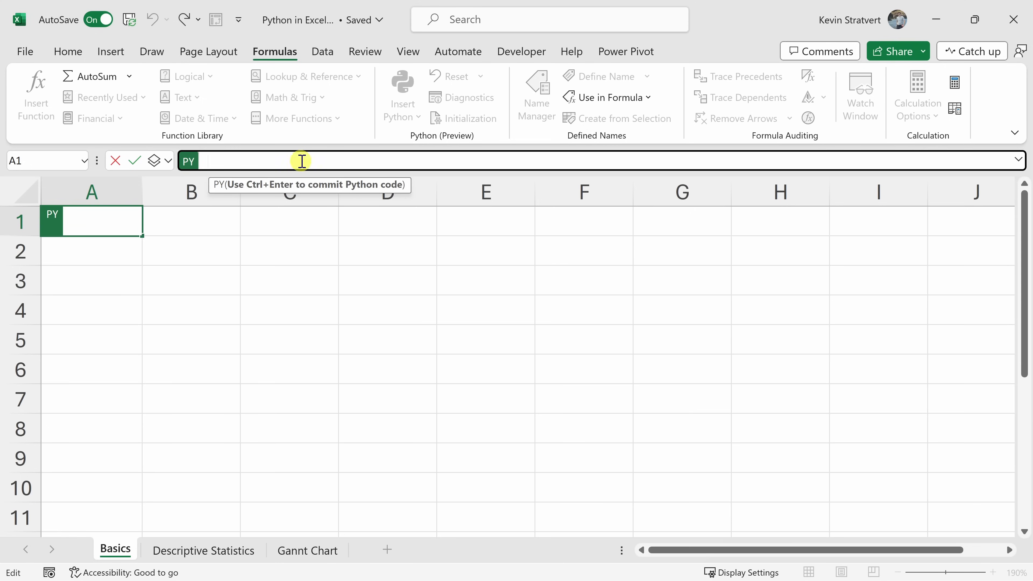
Expand the formula bar so that it holds several lines of code
click(1019, 159)
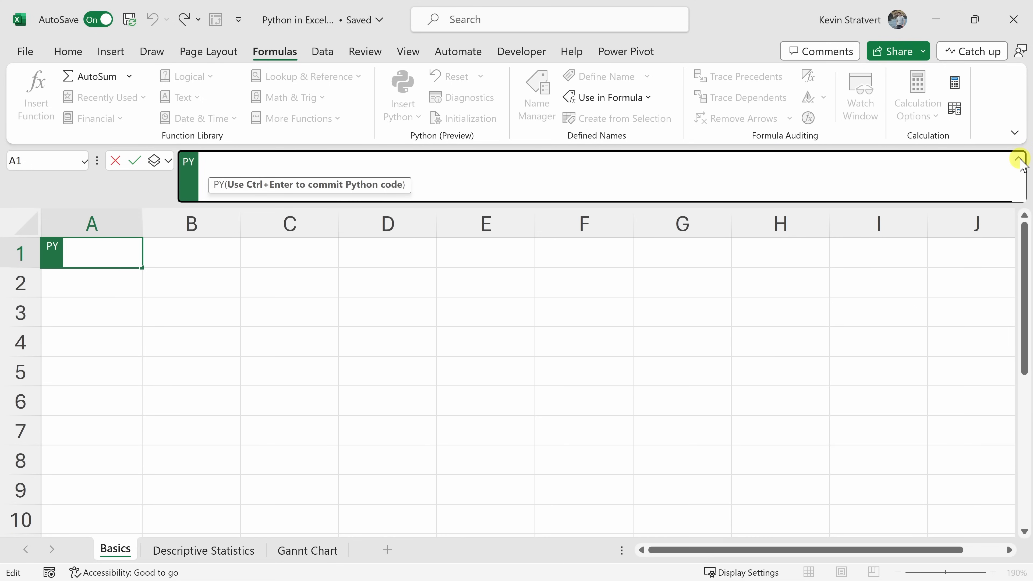
click(1020, 160)
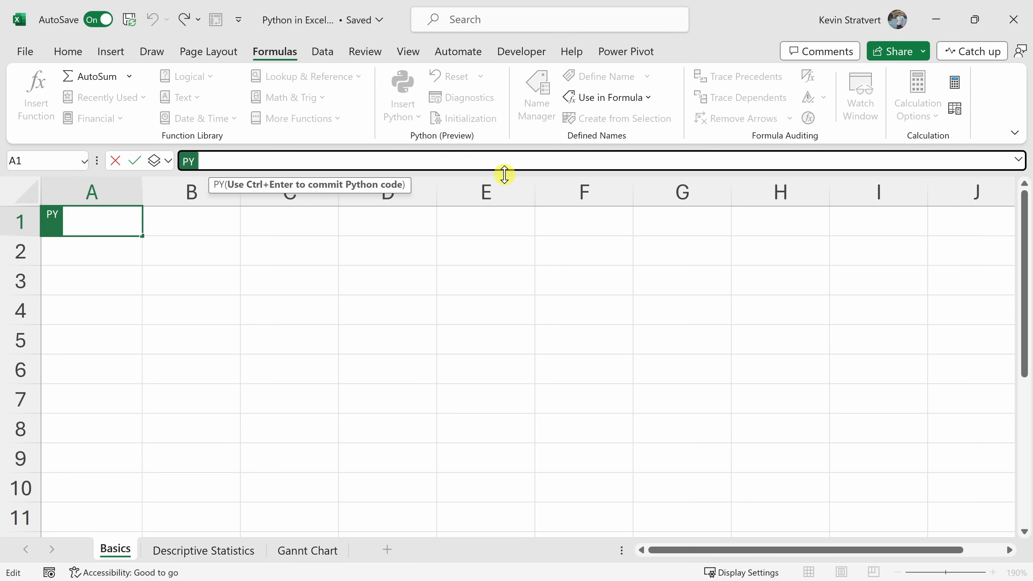
mouse_move(502, 174)
mouse_down()
mouse_move(493, 337)
mouse_move(505, 180)
mouse_up()
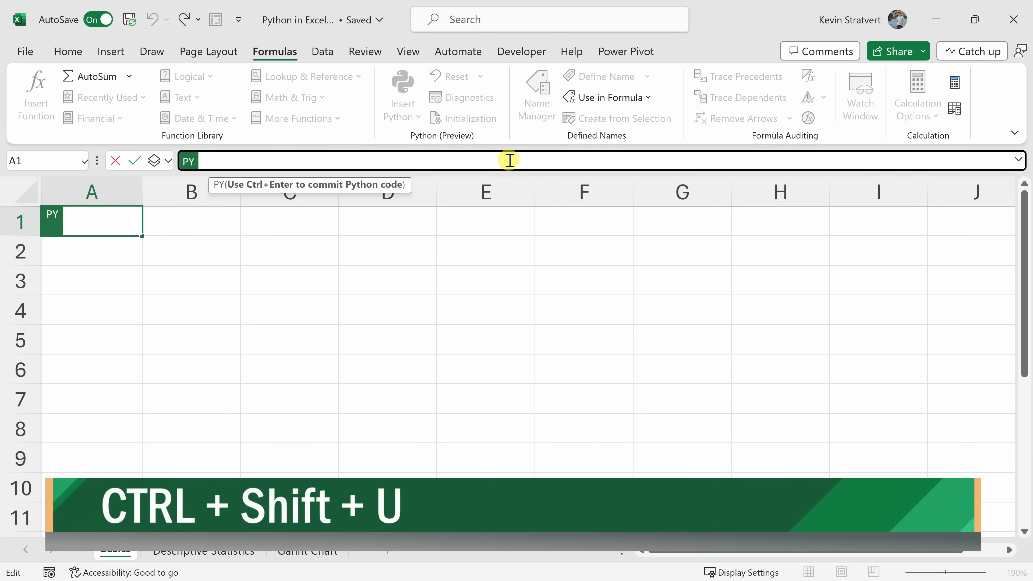
key(ctrl+shift+u)
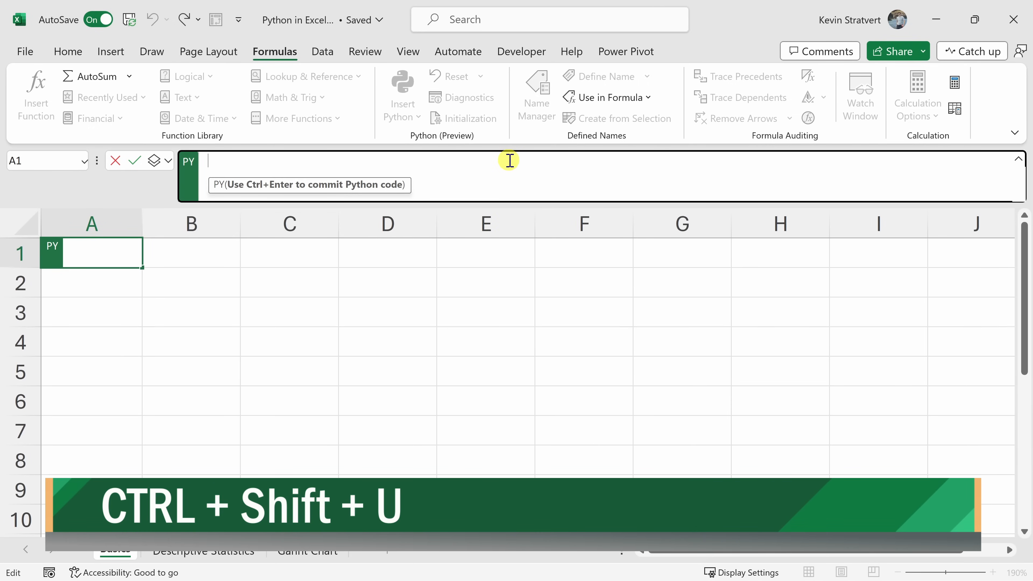
key(ctrl+shift+u)
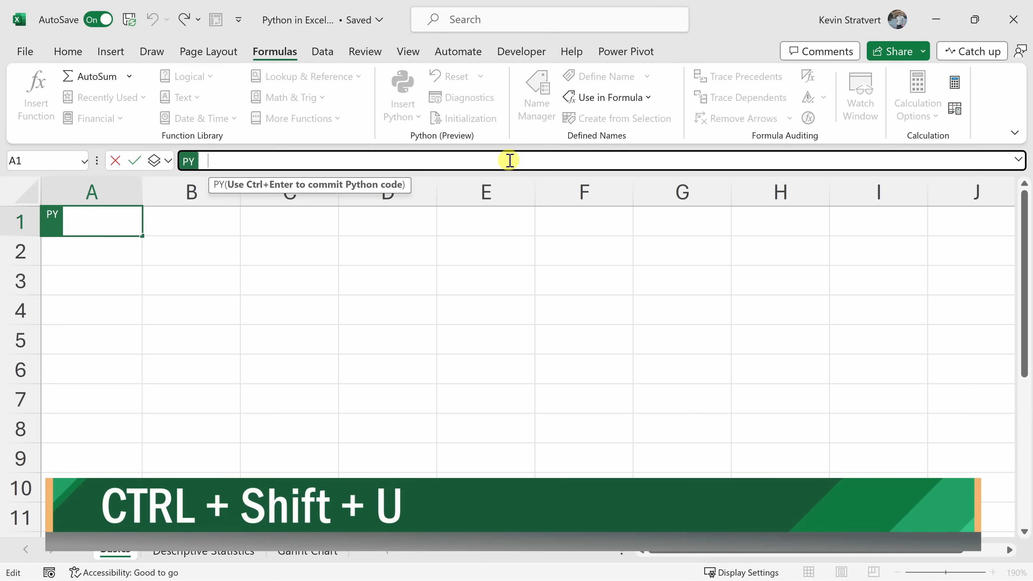
key(ctrl+shift+u)
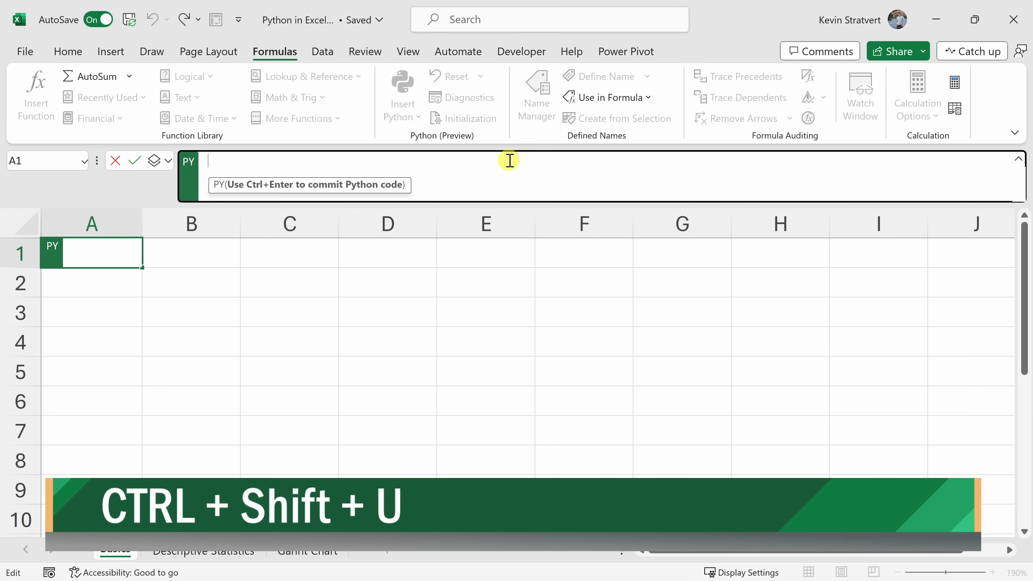
Enter the Python code "Hello World", including the quotation marks, in cell A1 and commit it
click(509, 161)
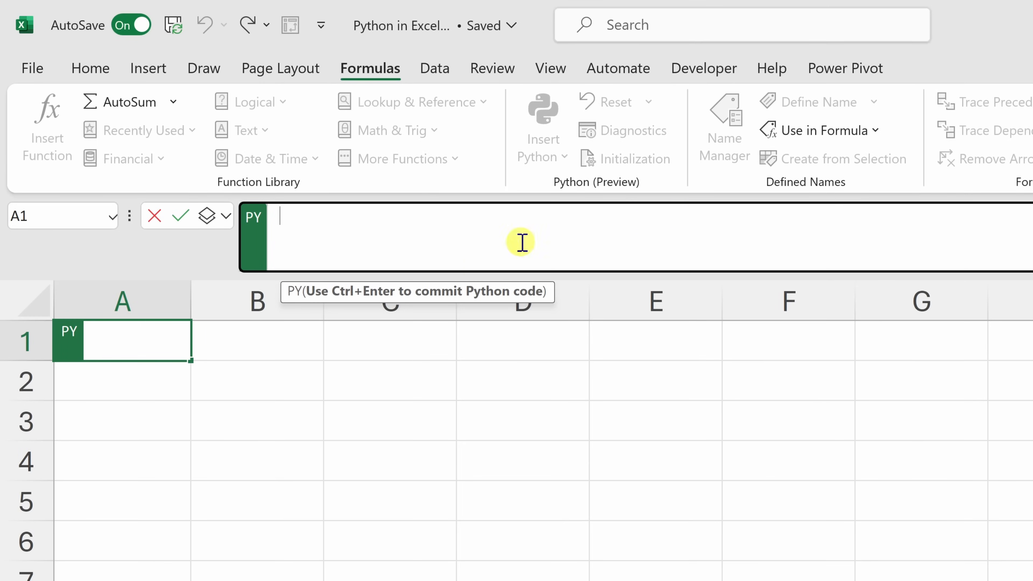
text(")
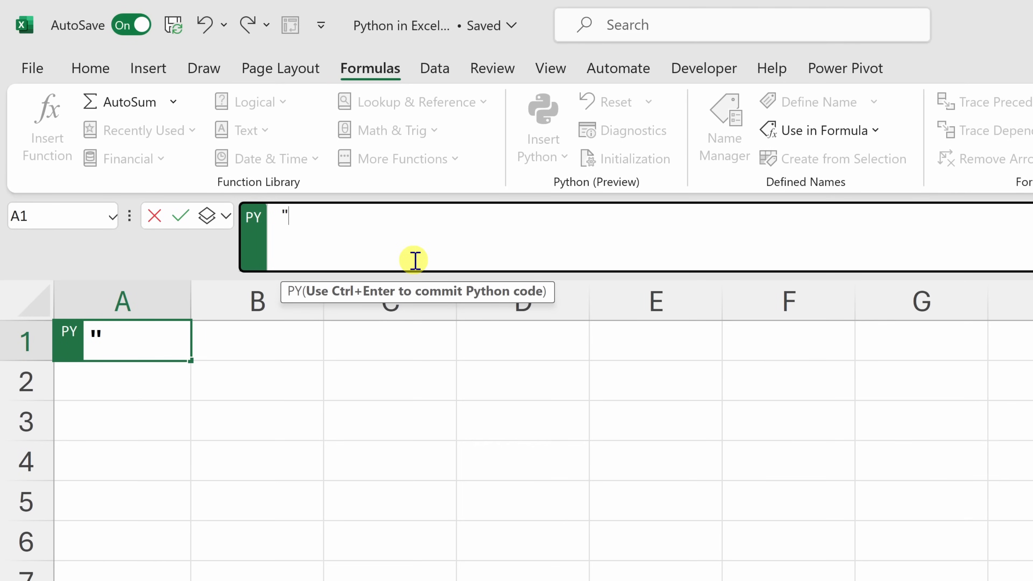
text(Hello World)
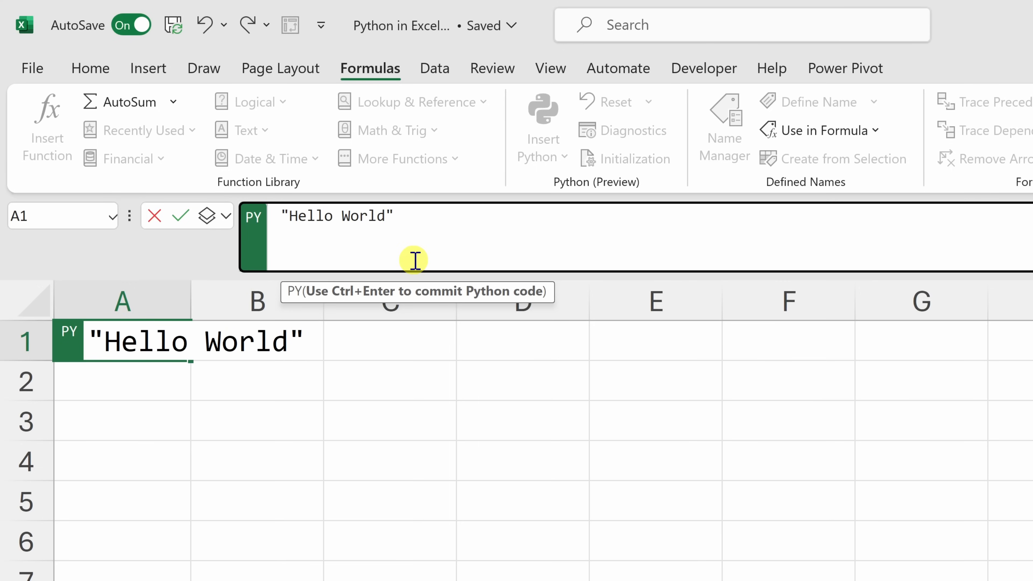
text(")
key(Return)
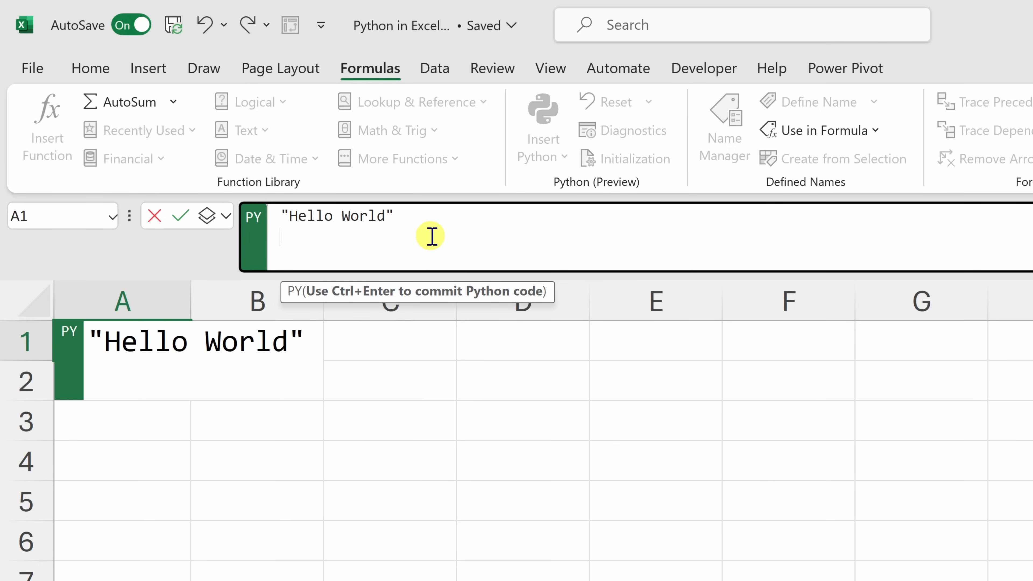
key(BackSpace)
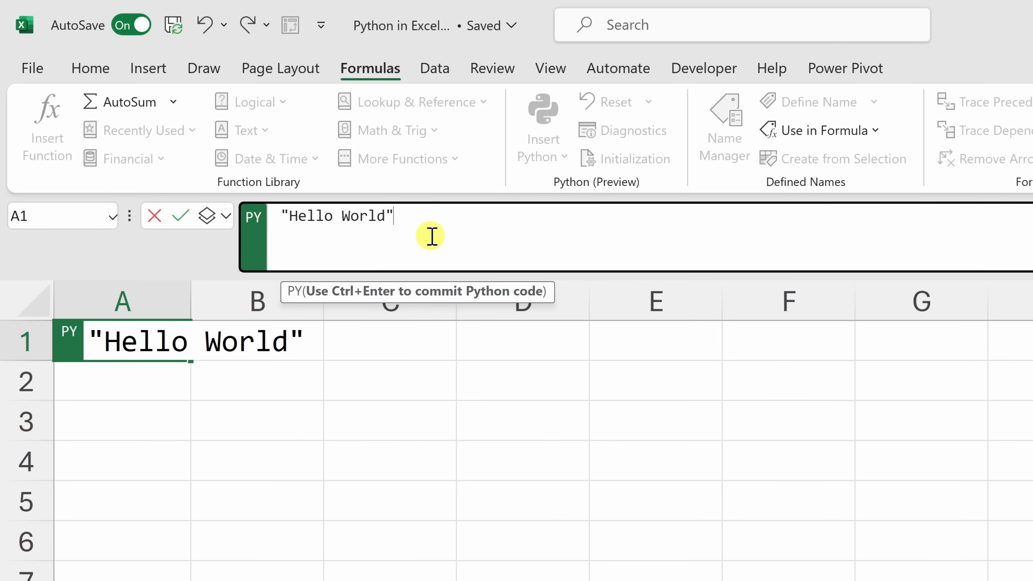
key(ctrl+Return)
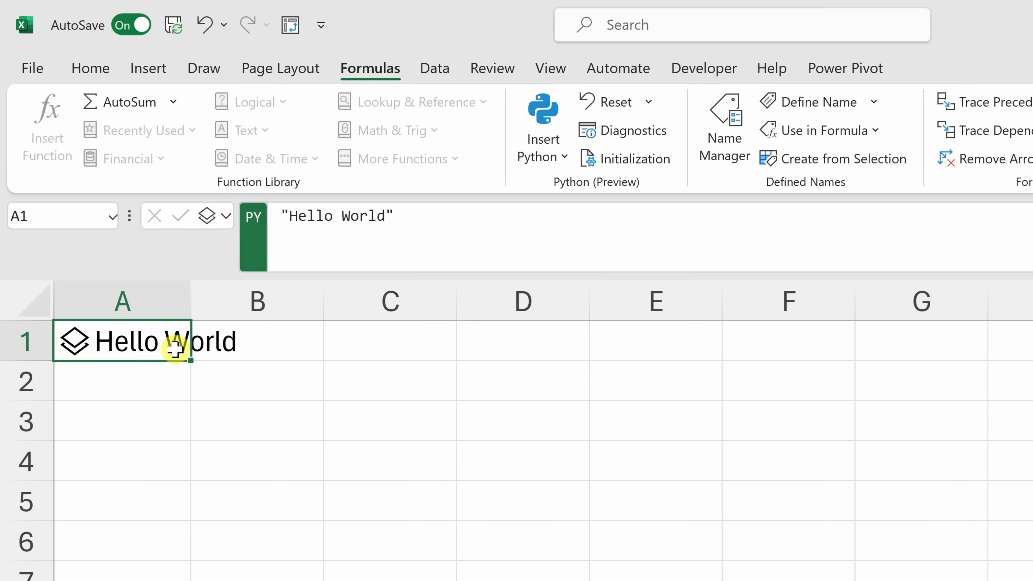
click(470, 224)
key(ctrl+Return)
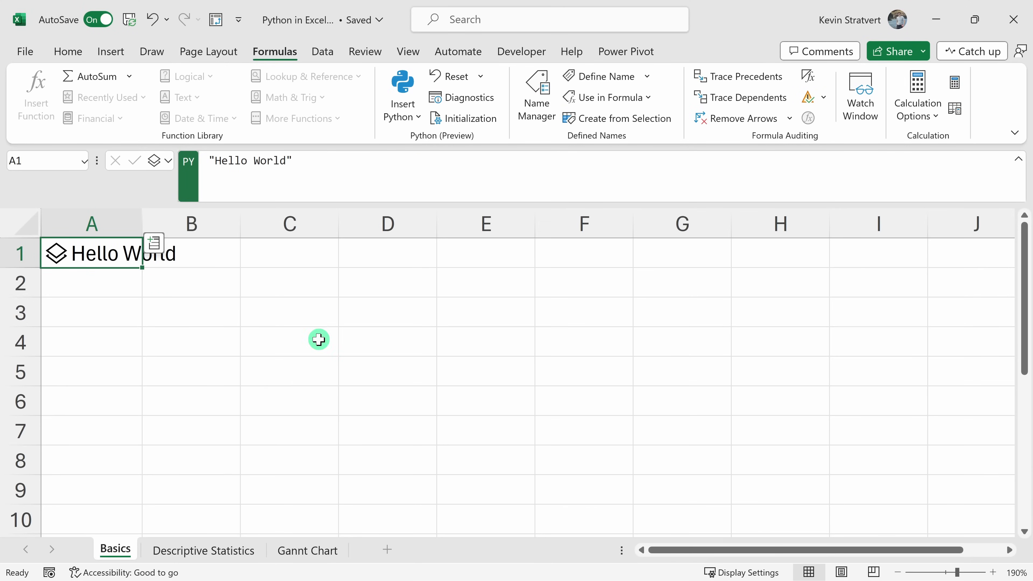
Insert a Python formula in cell C4 with the code chocolate_chip = 3 and commit it
click(319, 340)
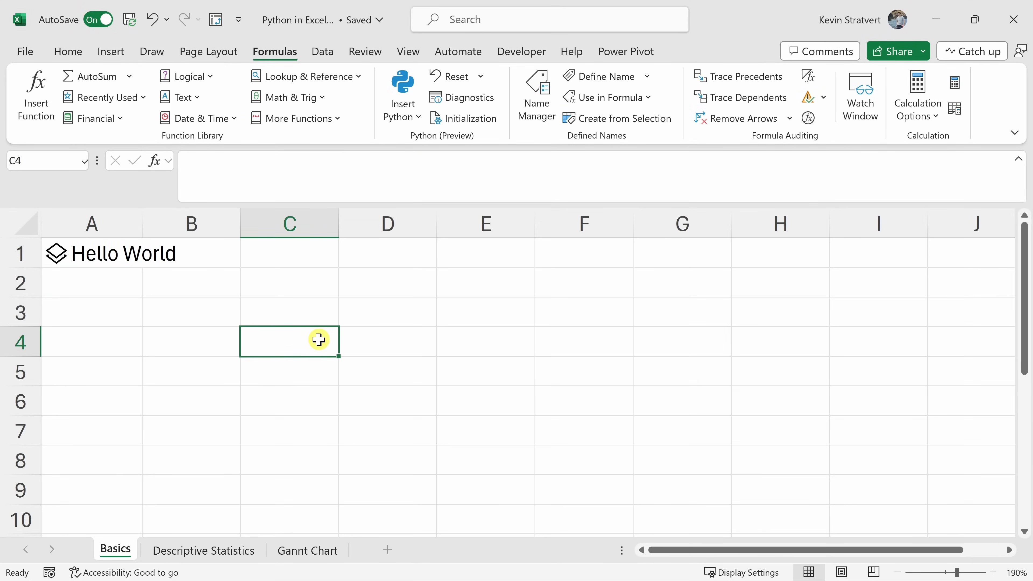
click(407, 88)
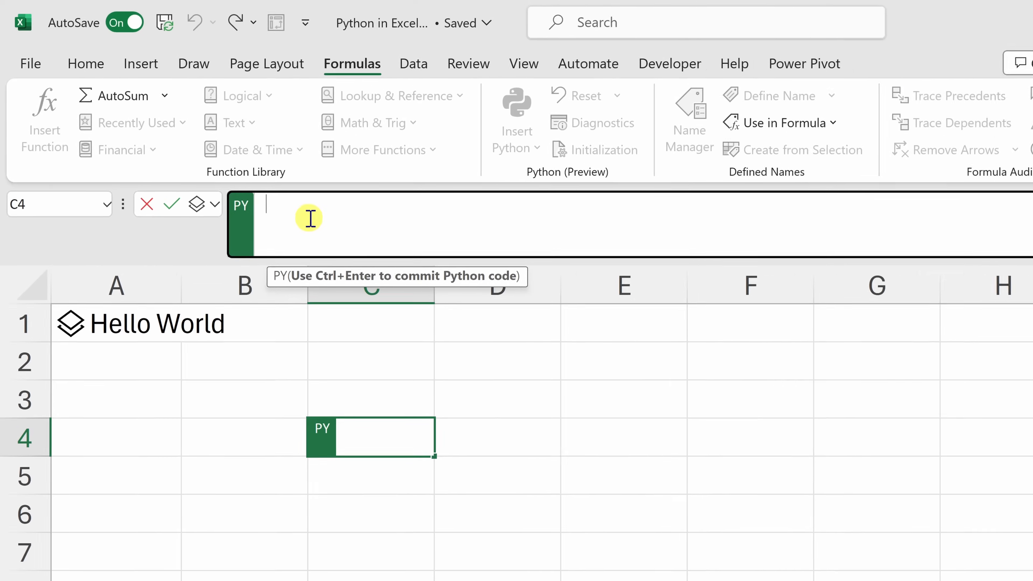
text(chocolate_chip)
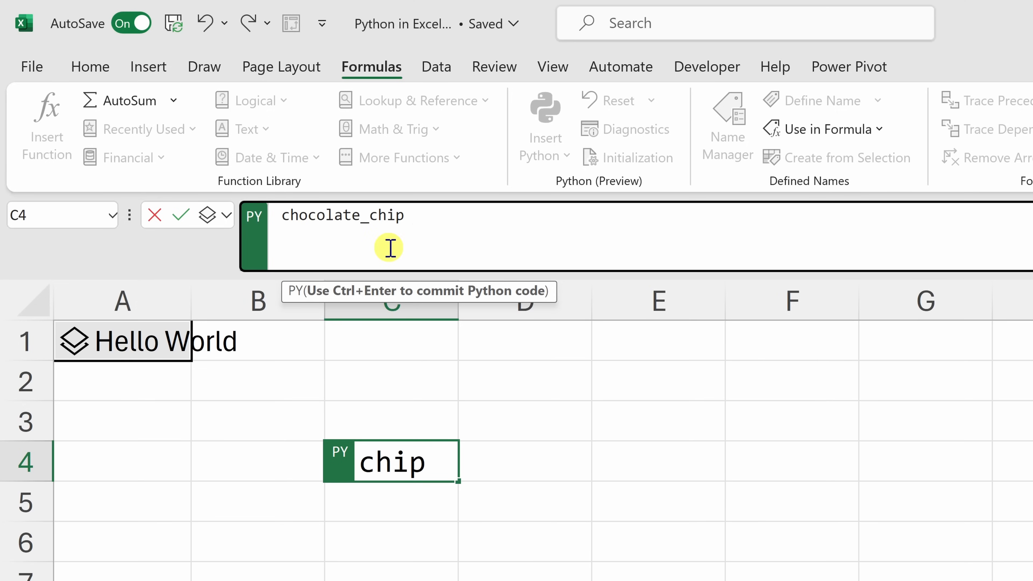
text(= 3)
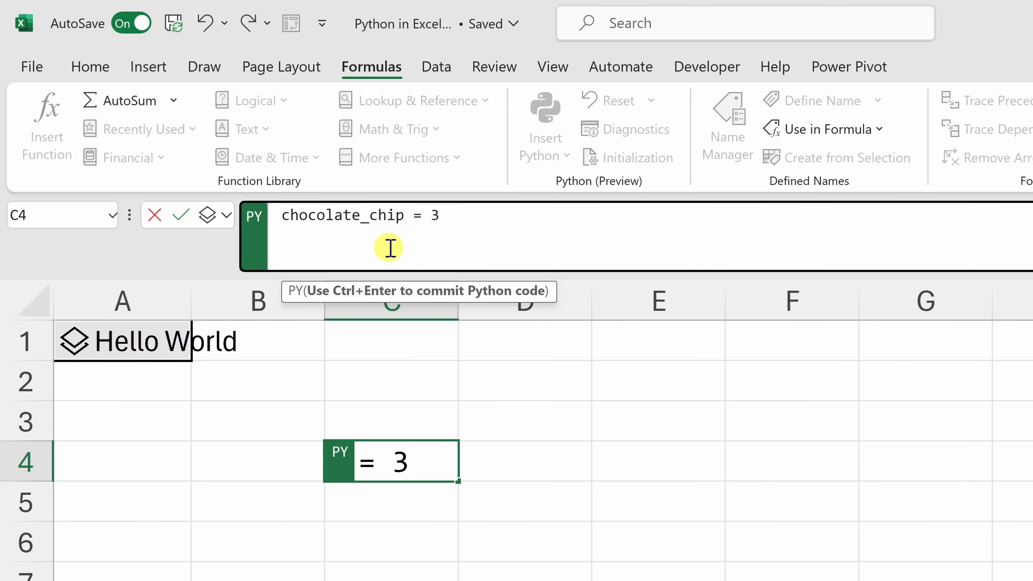
key(ctrl+Return)
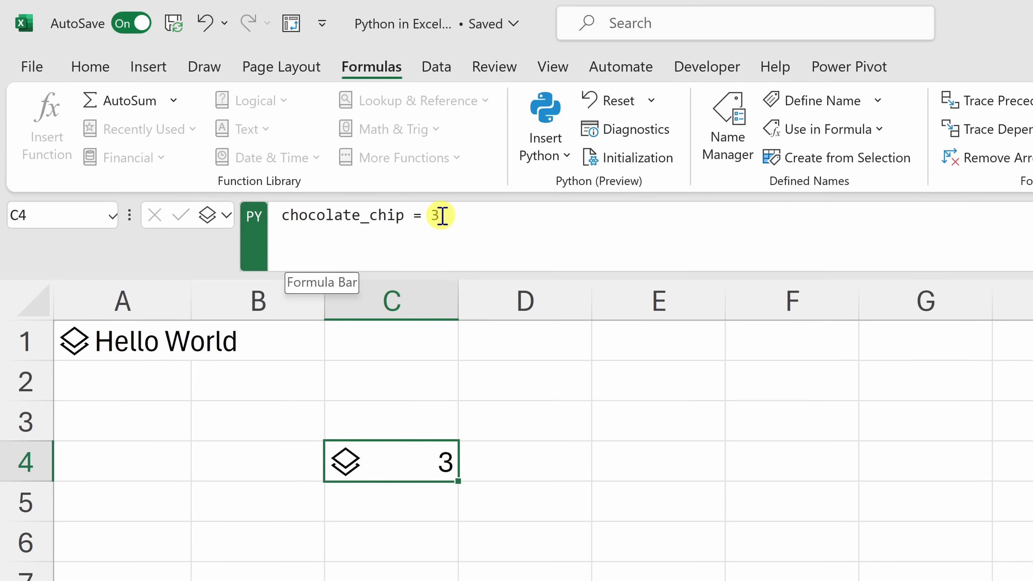
Add a second line, oatmeal_raisin = 2, to the Python code in cell C4 and commit it
click(476, 224)
key(Return)
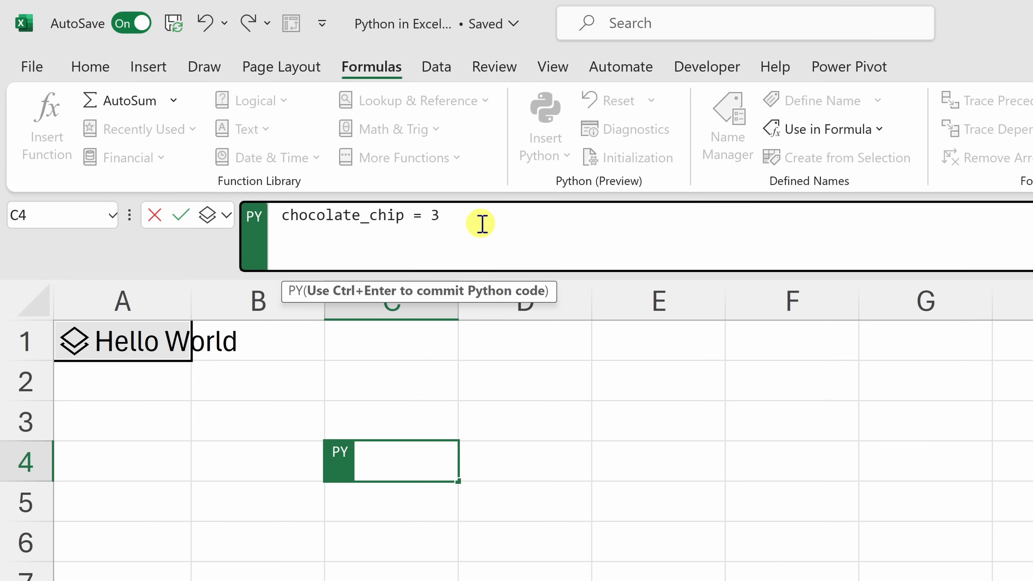
text(oatmeal_raisin)
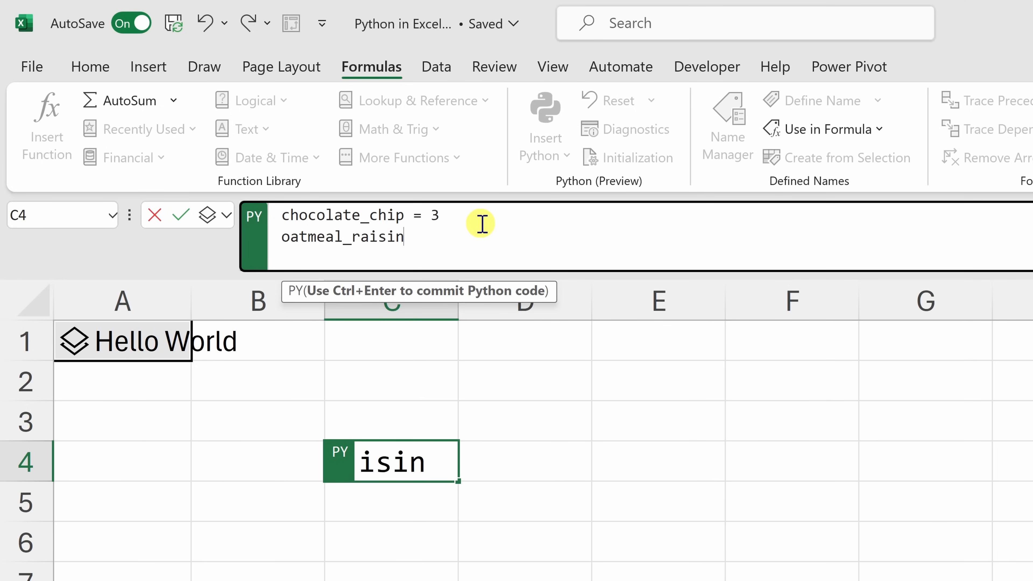
text( =1)
key(BackSpace)
text(2)
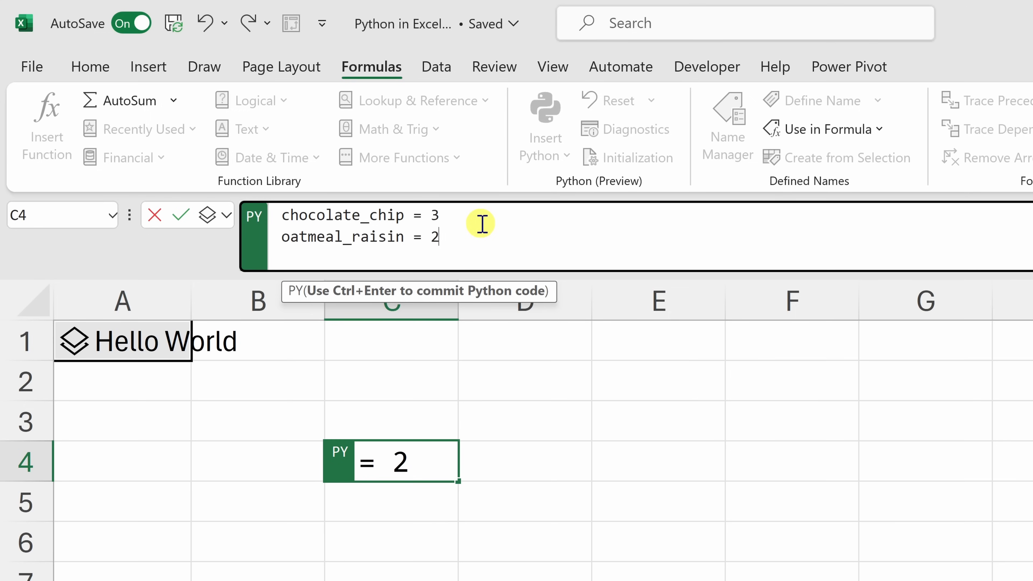
key(ctrl+Return)
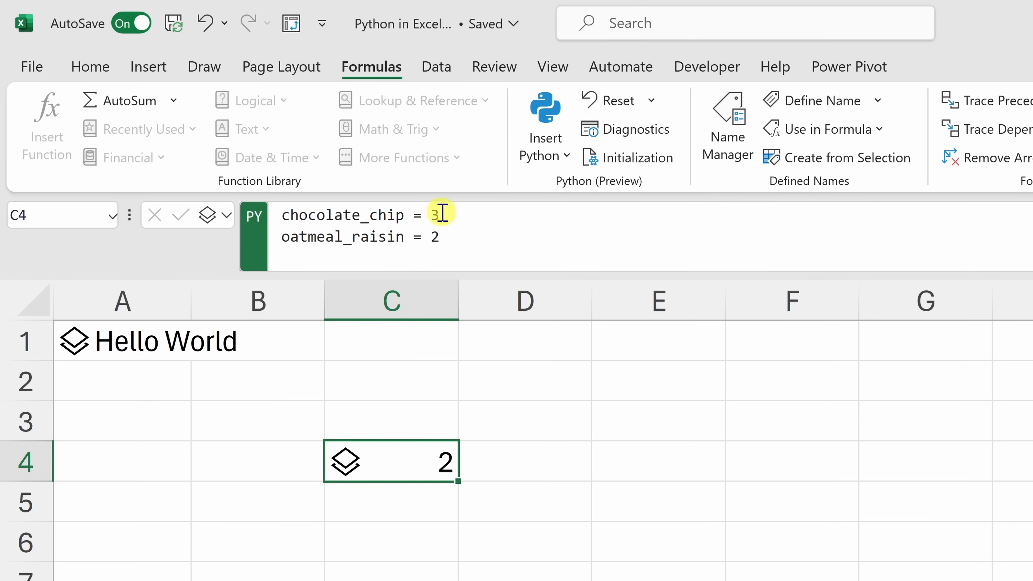
drag(453, 236, 279, 246)
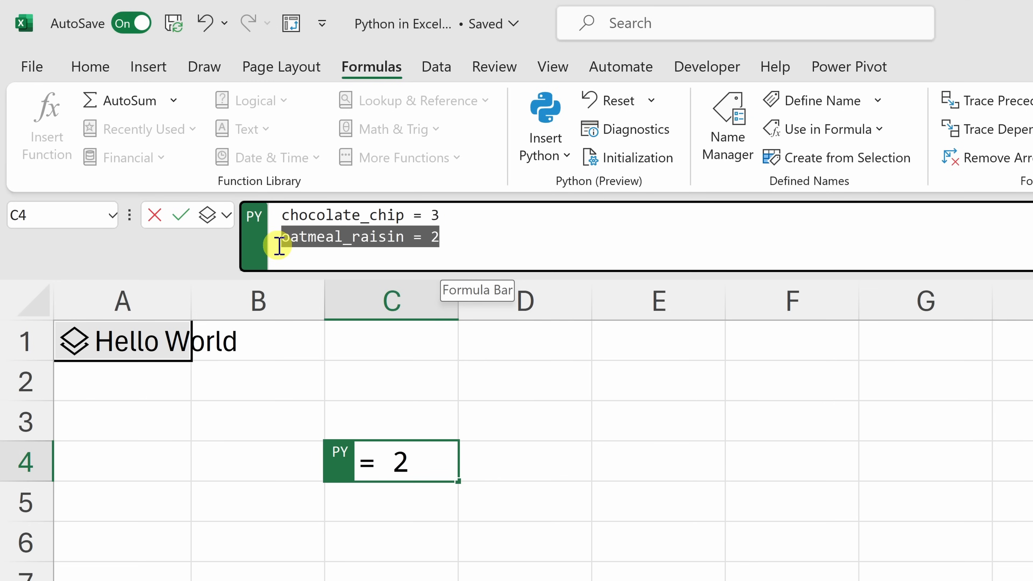
click(281, 238)
drag(281, 238, 454, 238)
click(454, 237)
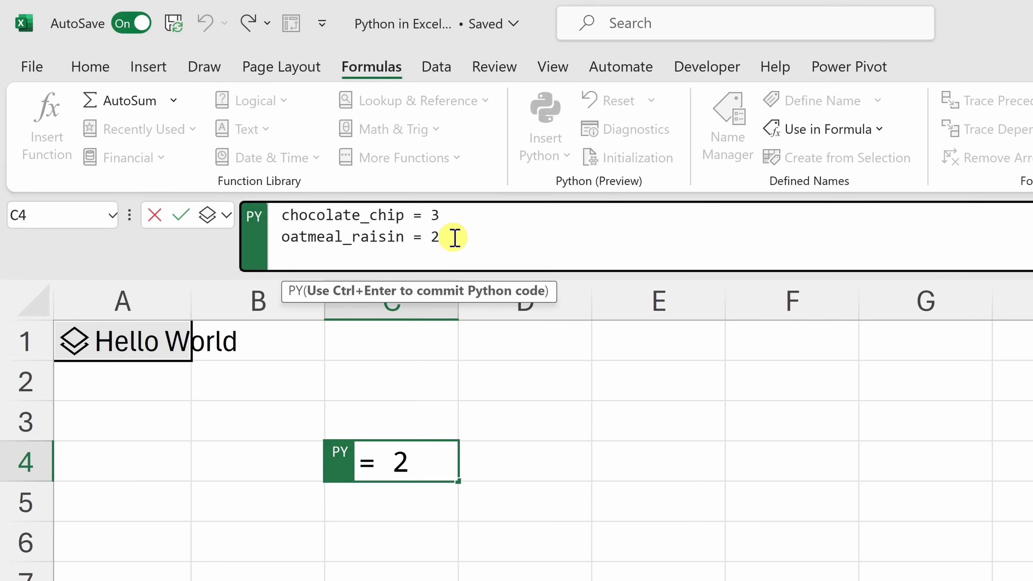
key(ctrl+Return)
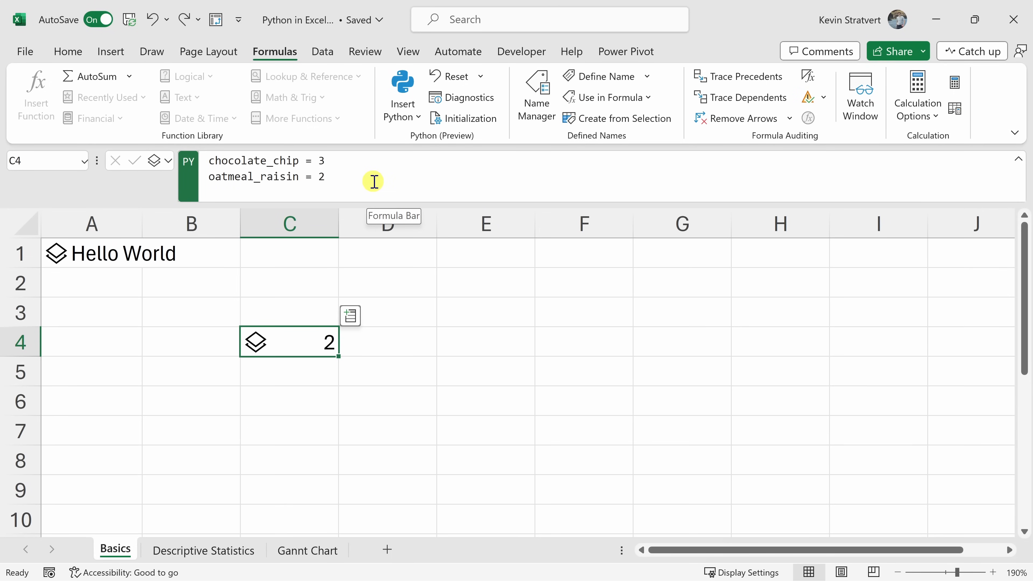
Enter the label Total Cookies in cell B6 and fit column B to its width
click(206, 398)
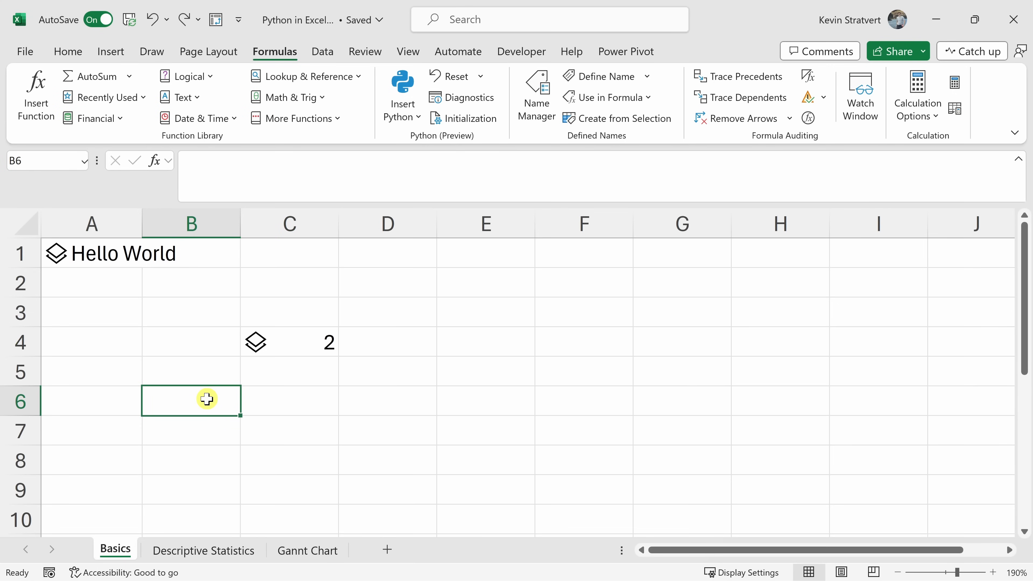
text(Total Cookies)
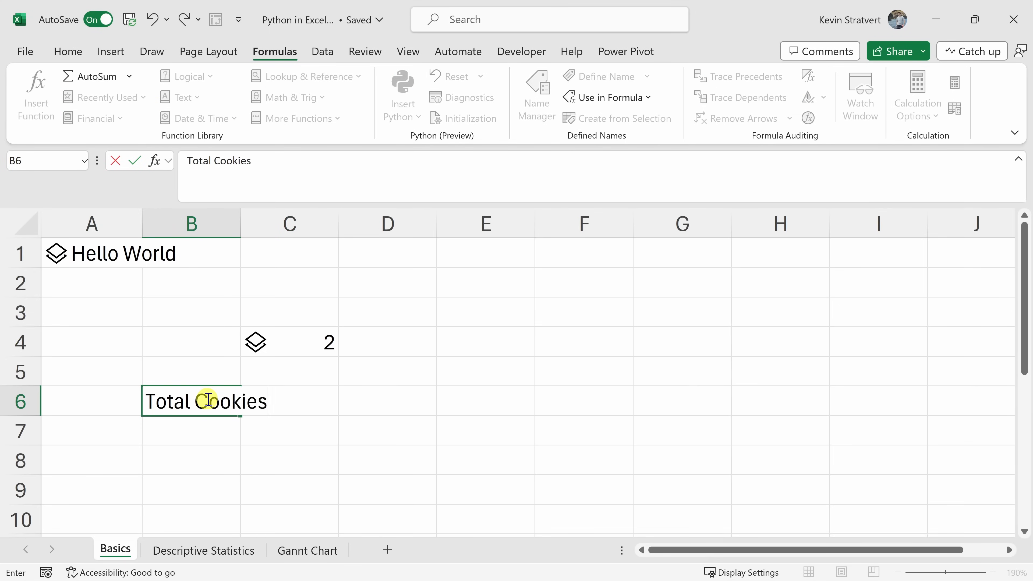
key(Return)
double_click(240, 218)
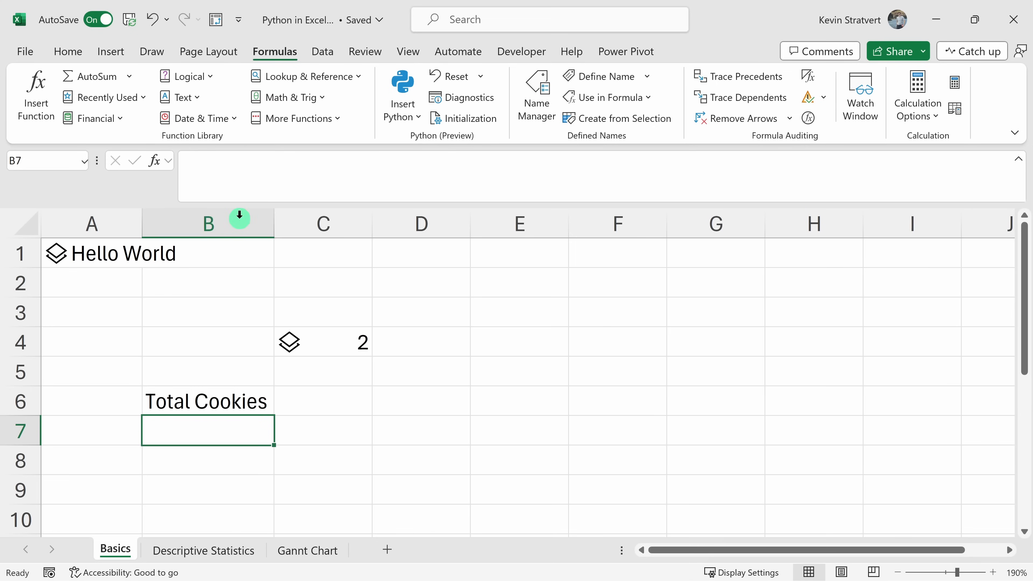
Insert a Python formula in cell C6 with the code total_cookies = chocolate_chip + oatmeal_raisin and commit it
click(322, 407)
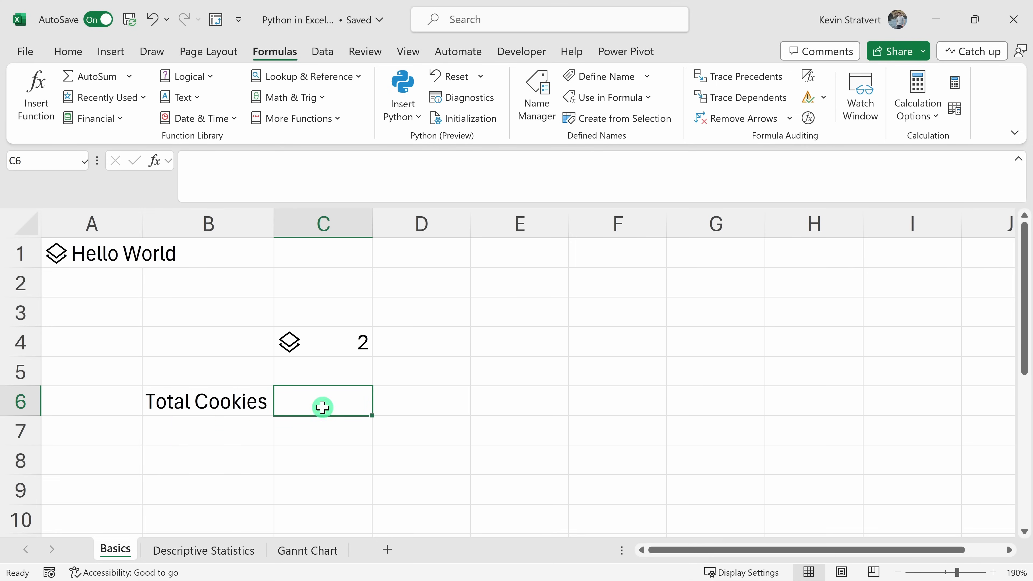
click(403, 87)
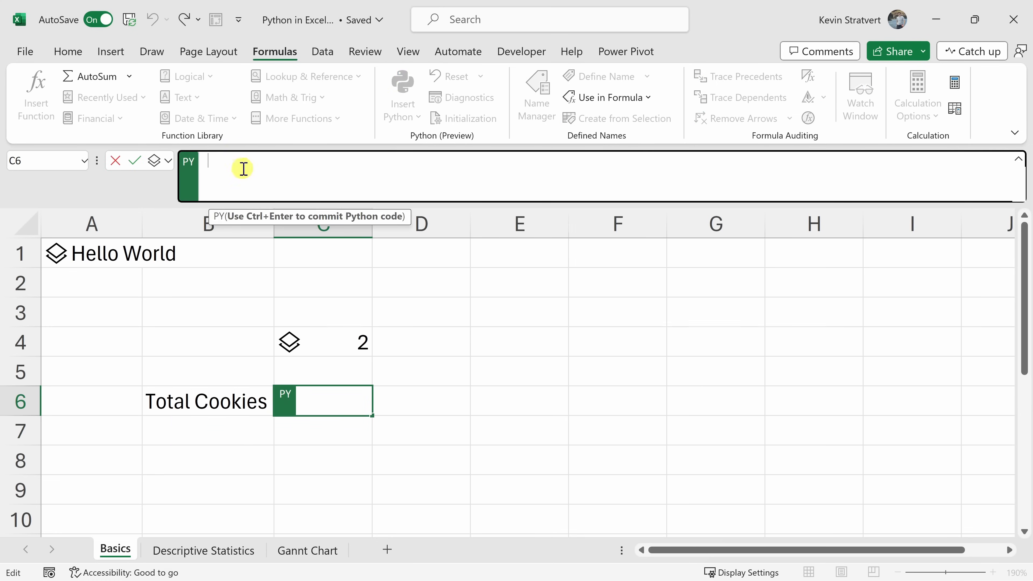
text(total)
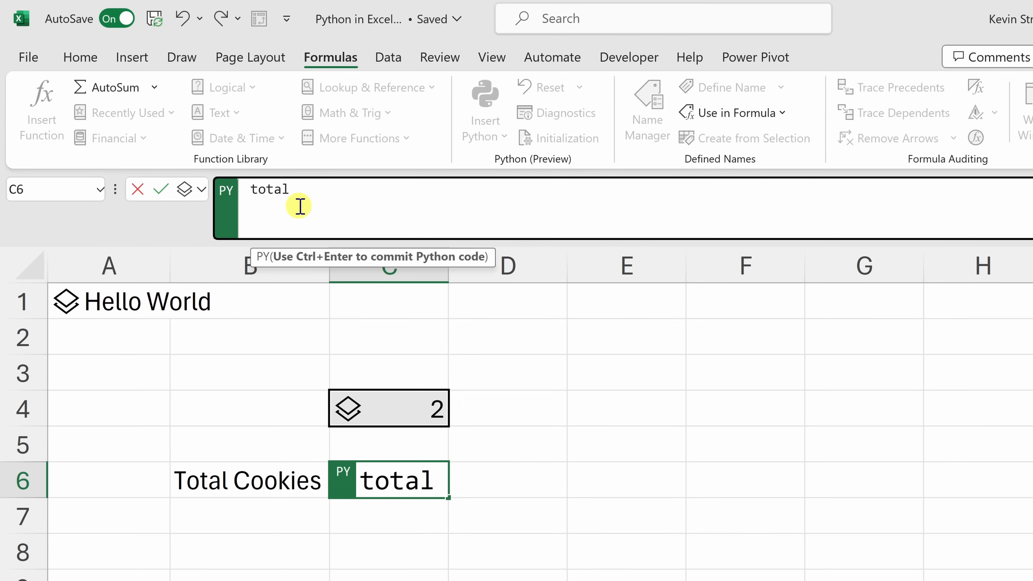
text(_cookies =)
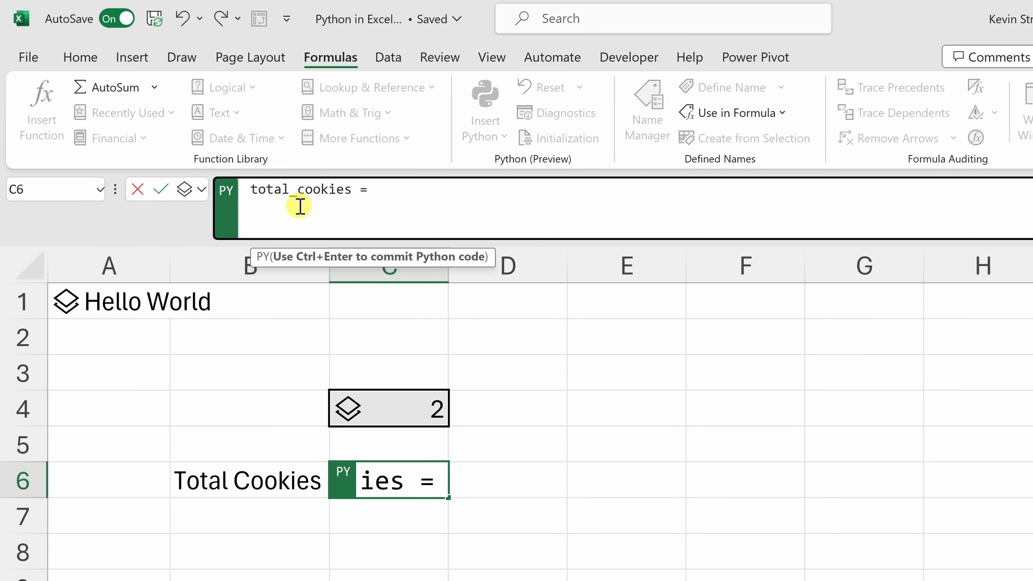
text( choco)
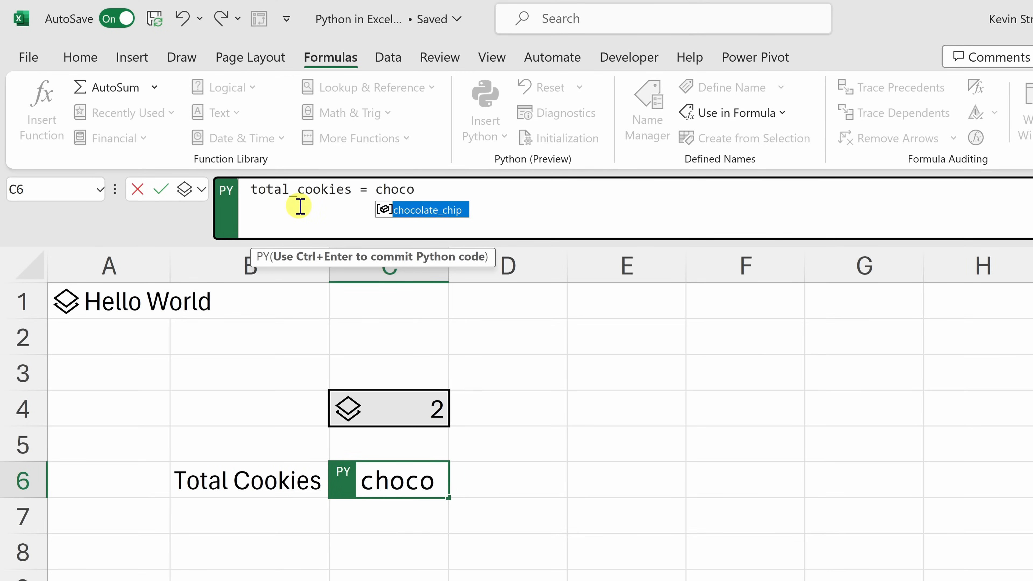
click(436, 210)
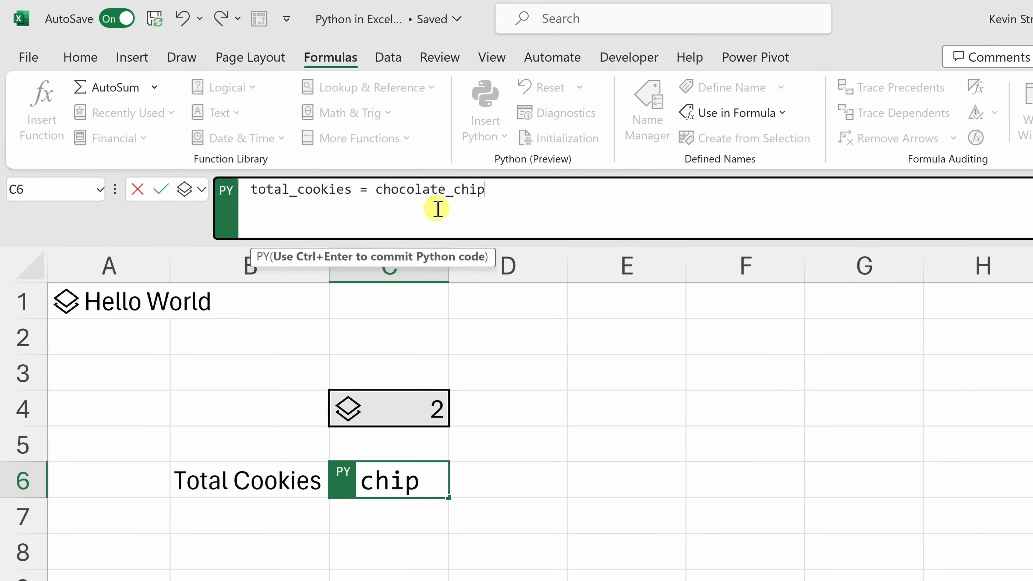
text(+ oat)
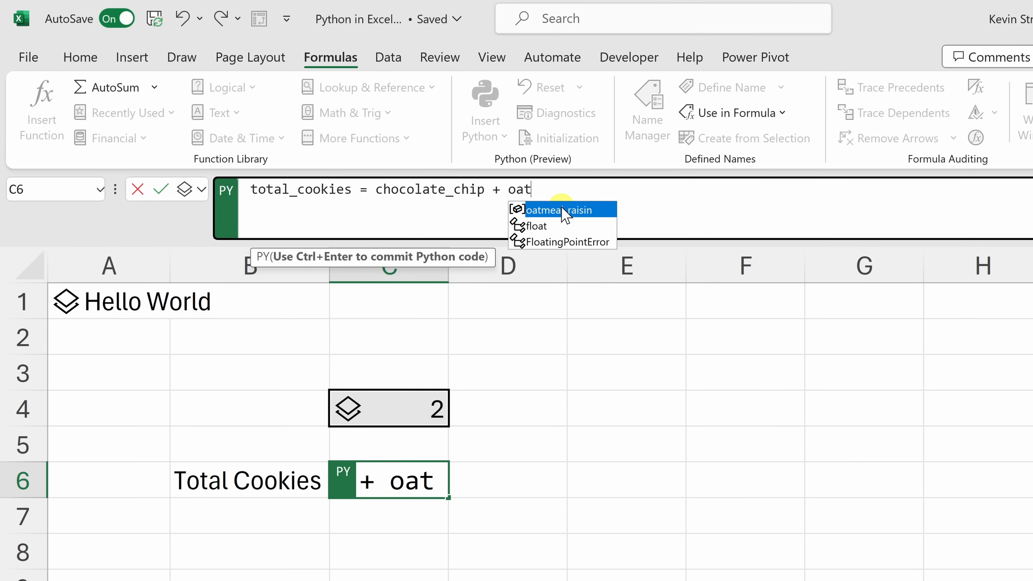
click(562, 208)
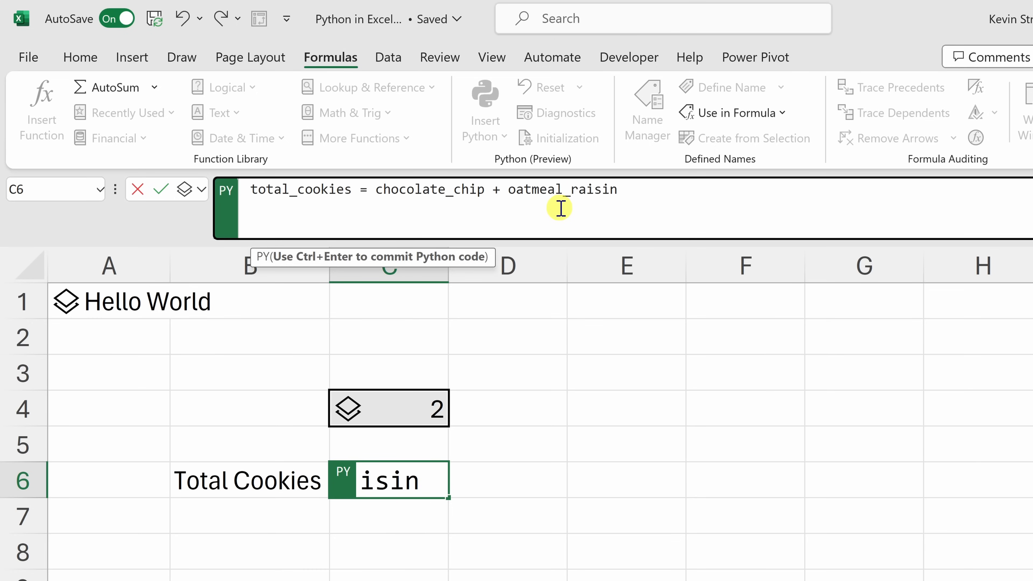
key(ctrl+Return)
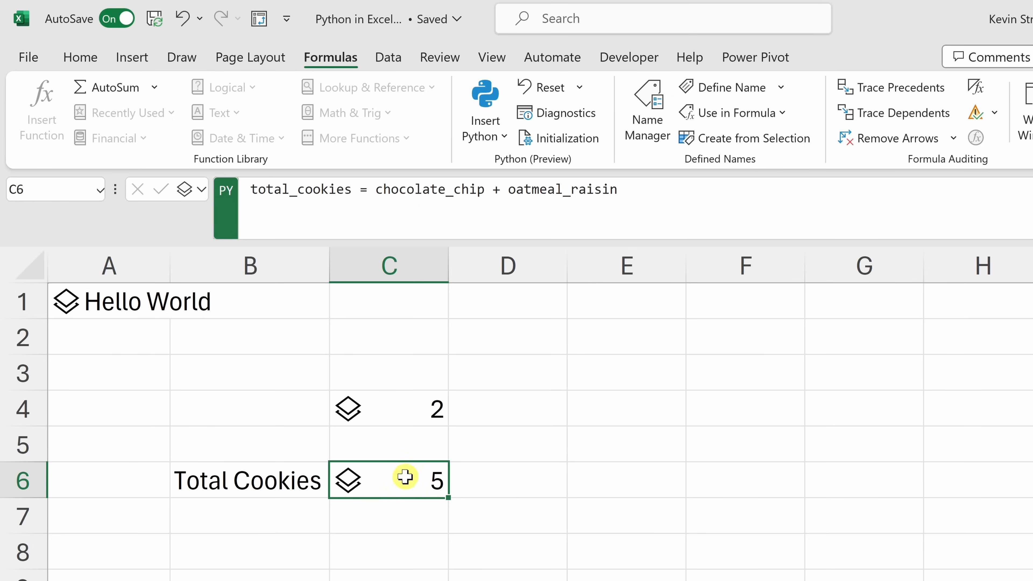
drag(376, 189, 644, 189)
click(644, 189)
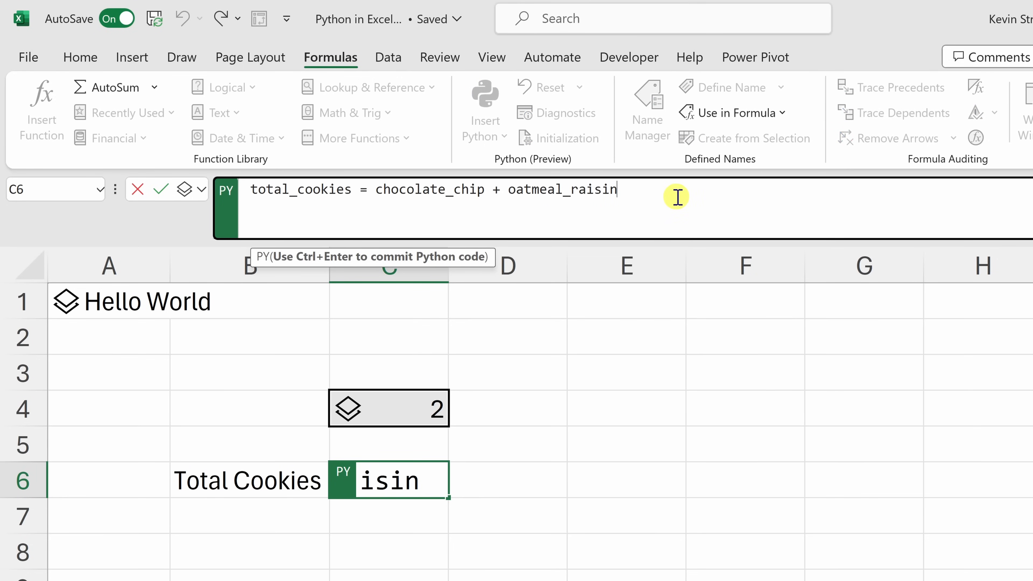
key(ctrl+Return)
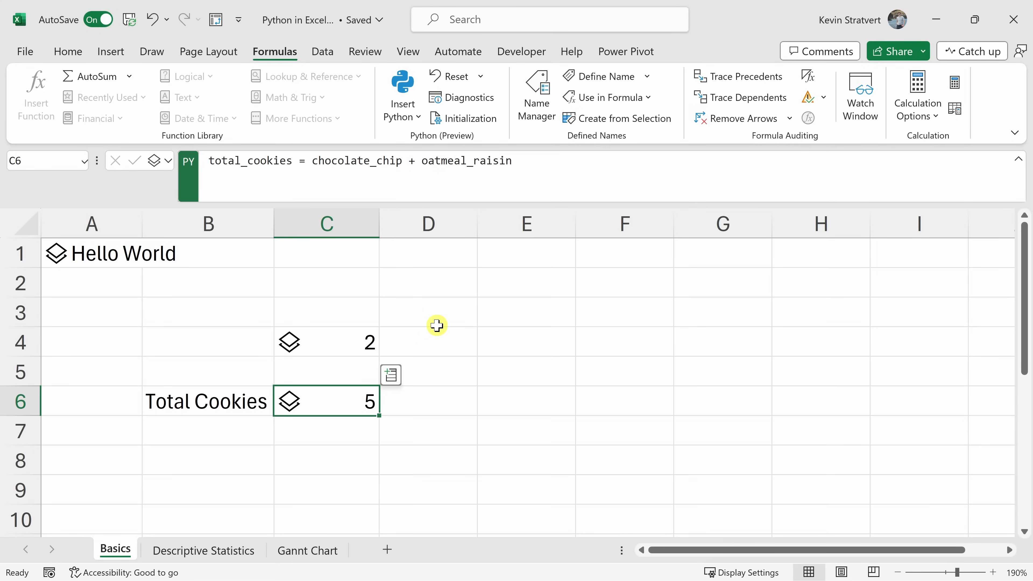
Move the total_cookies Python formula from C6 to C3, above the cell that defines its variables
click(330, 403)
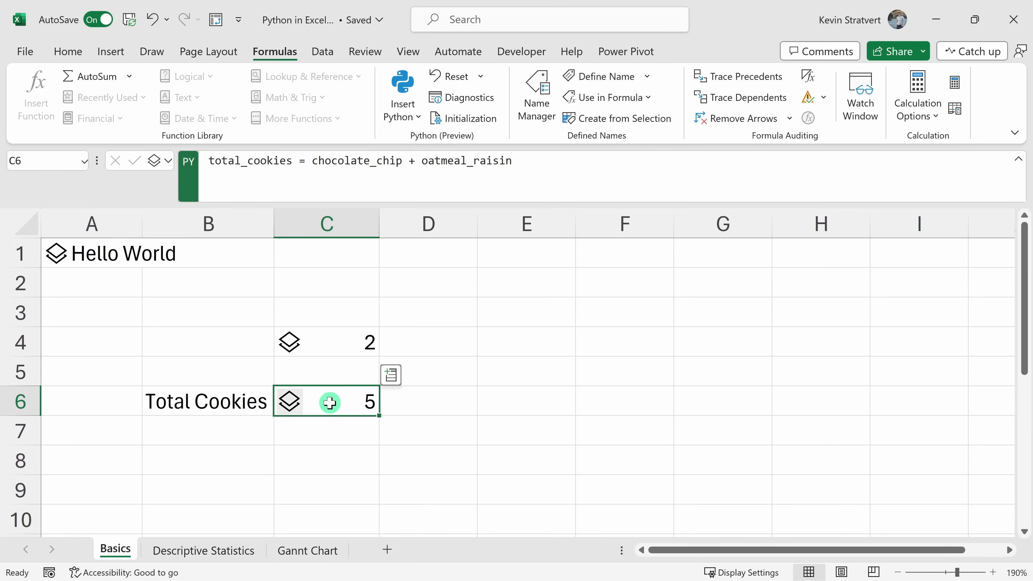
key(ctrl+c)
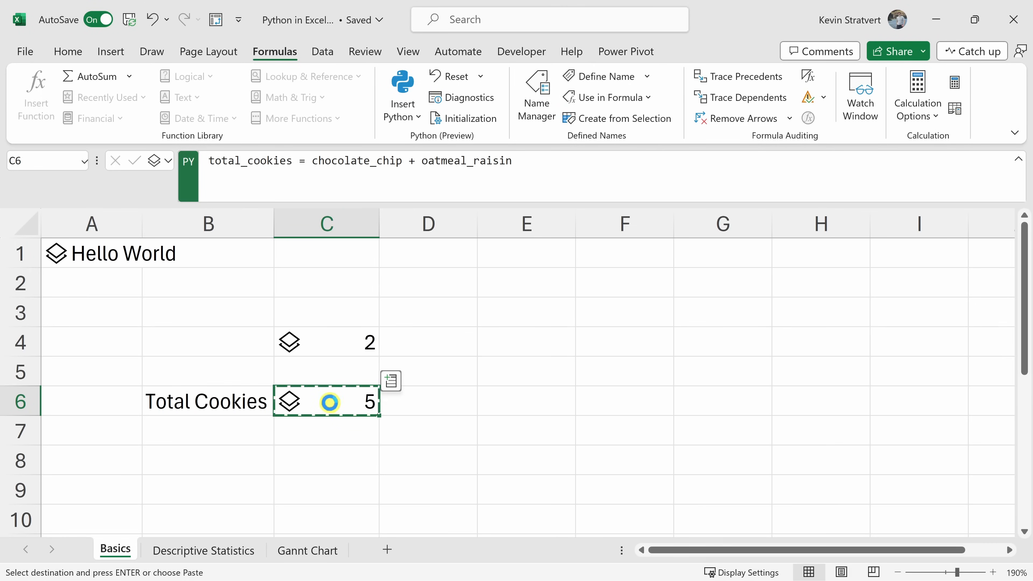
click(332, 312)
key(ctrl+v)
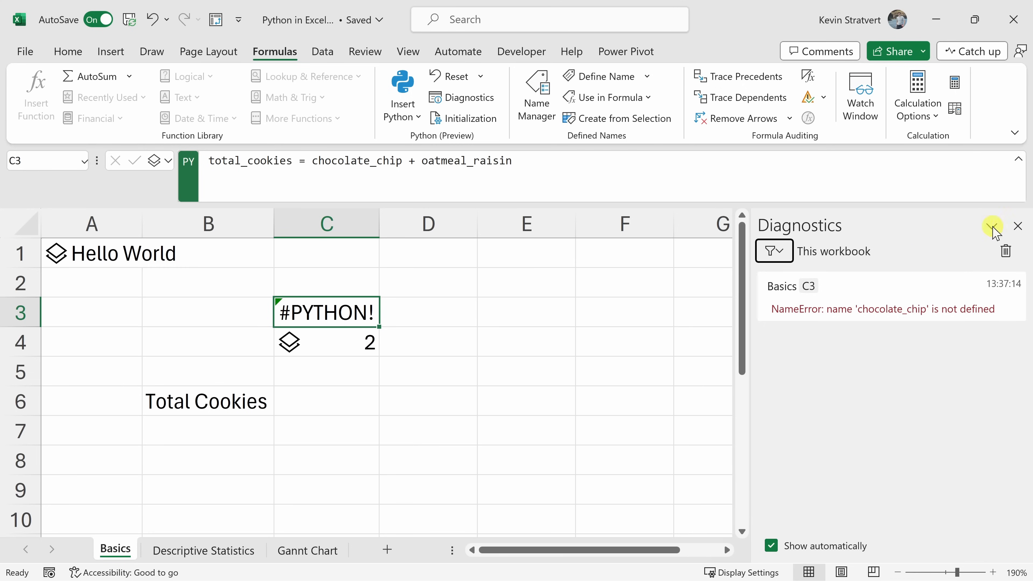
Close and reopen the Python diagnostics, and compare the code in cells C3 and C4
click(1016, 225)
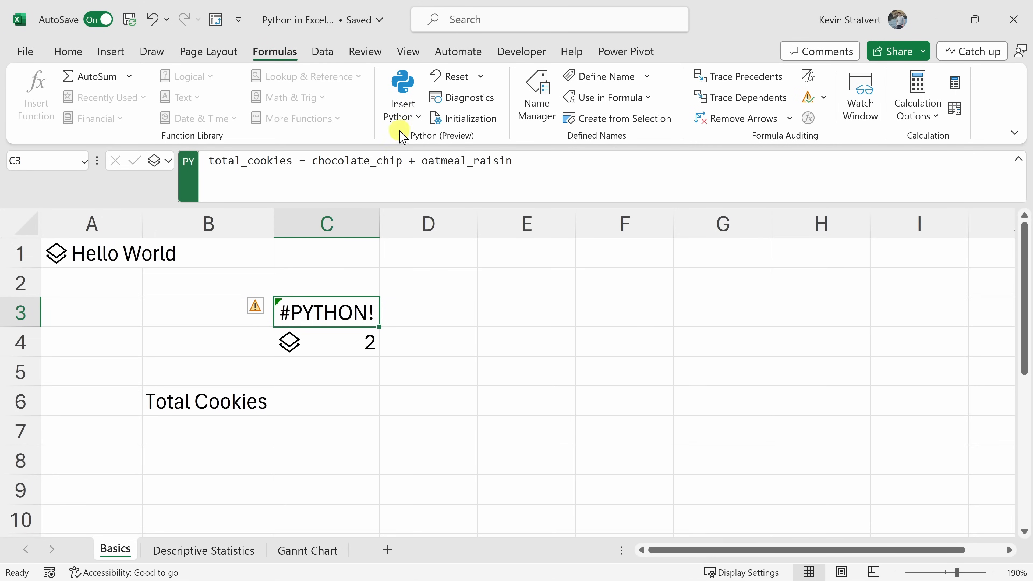
click(463, 109)
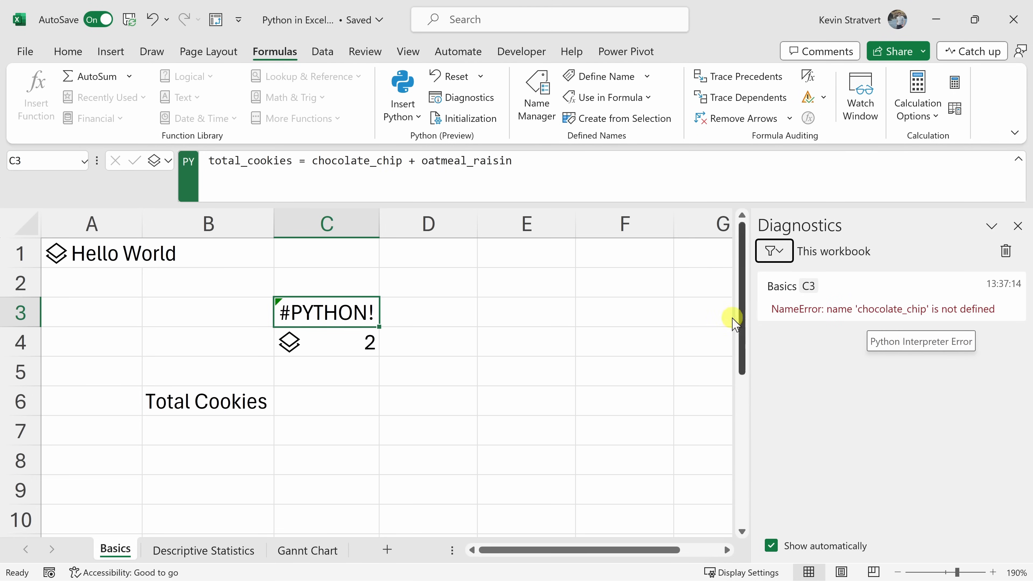
click(335, 345)
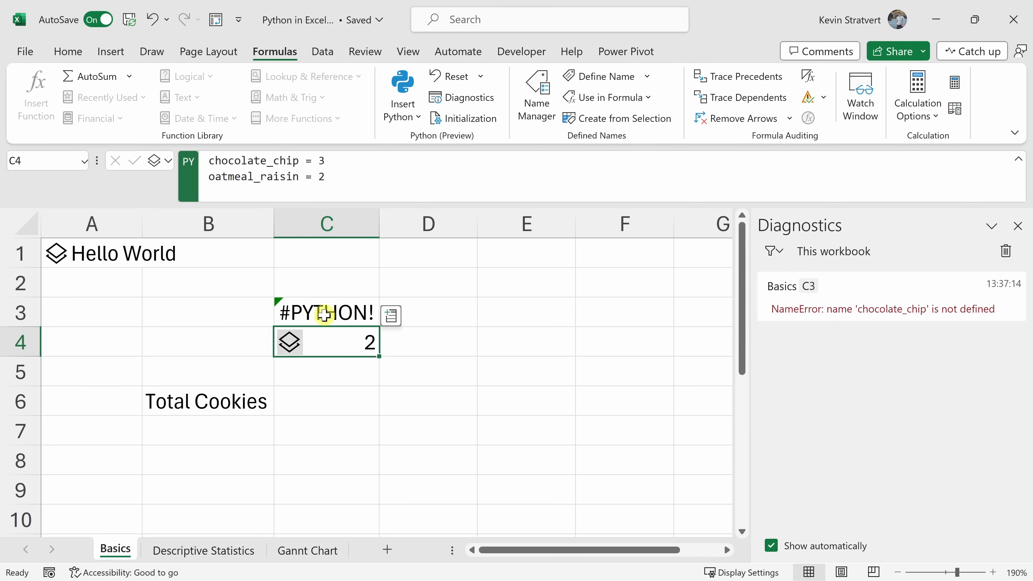
click(340, 313)
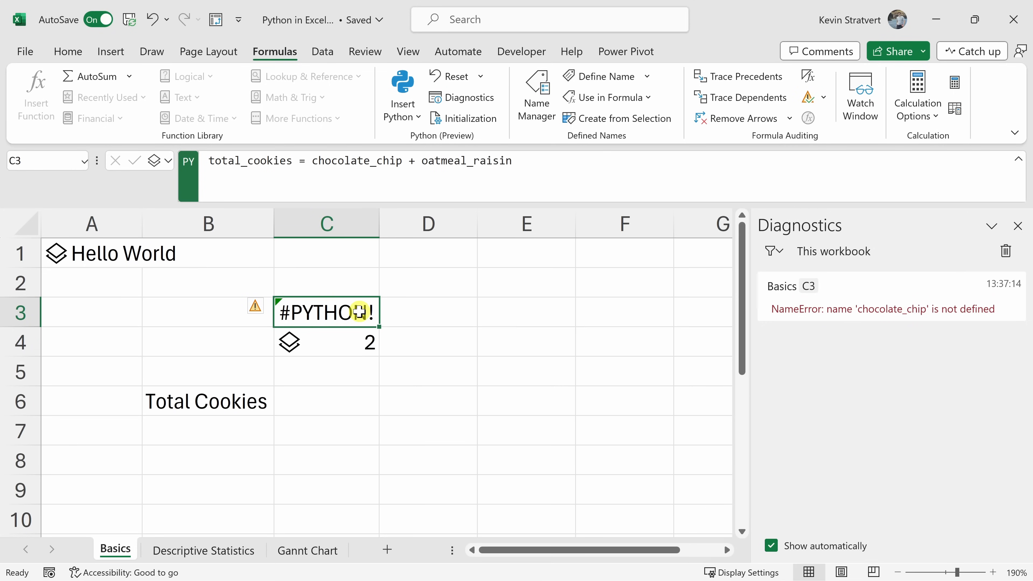
click(329, 342)
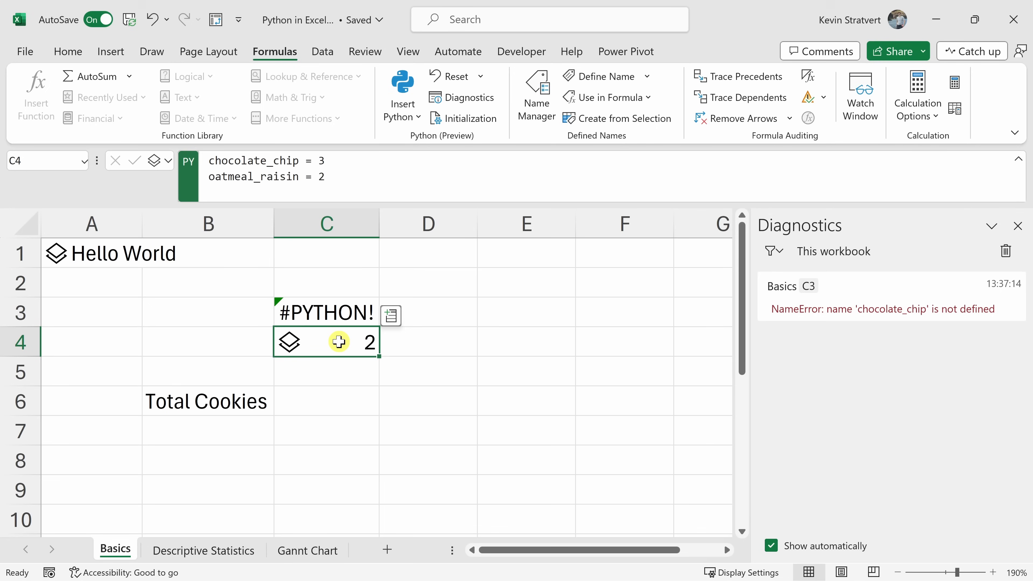
Move the total_cookies formula from C3 to B4, on the same row before the cell that defines its variables
click(337, 312)
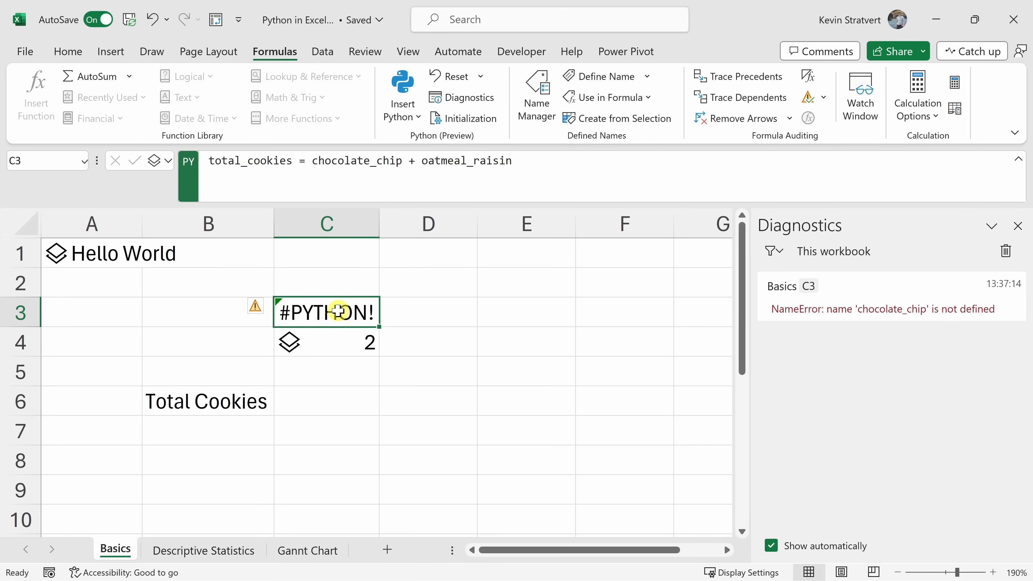
key(ctrl+x)
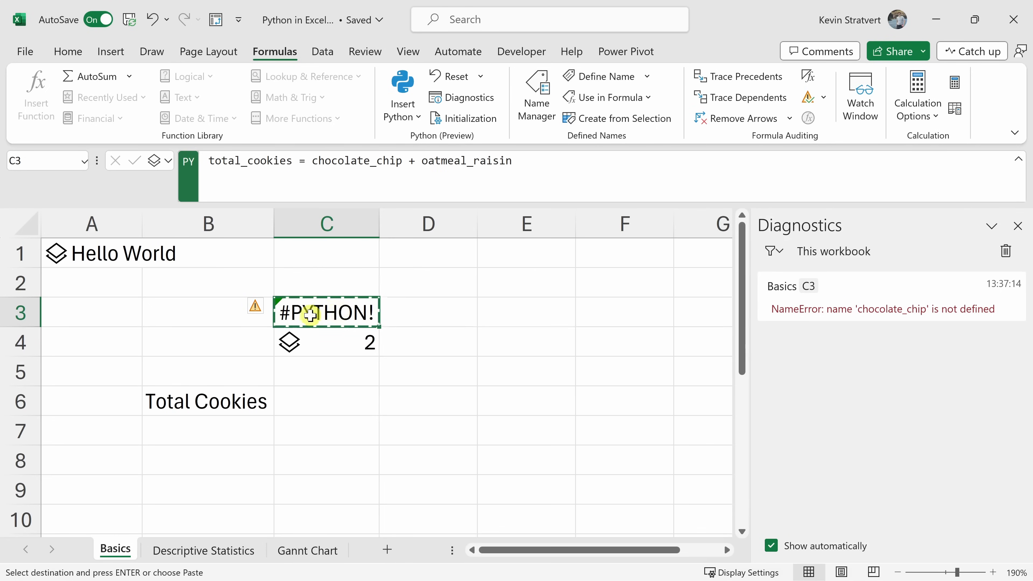
click(237, 341)
key(ctrl+v)
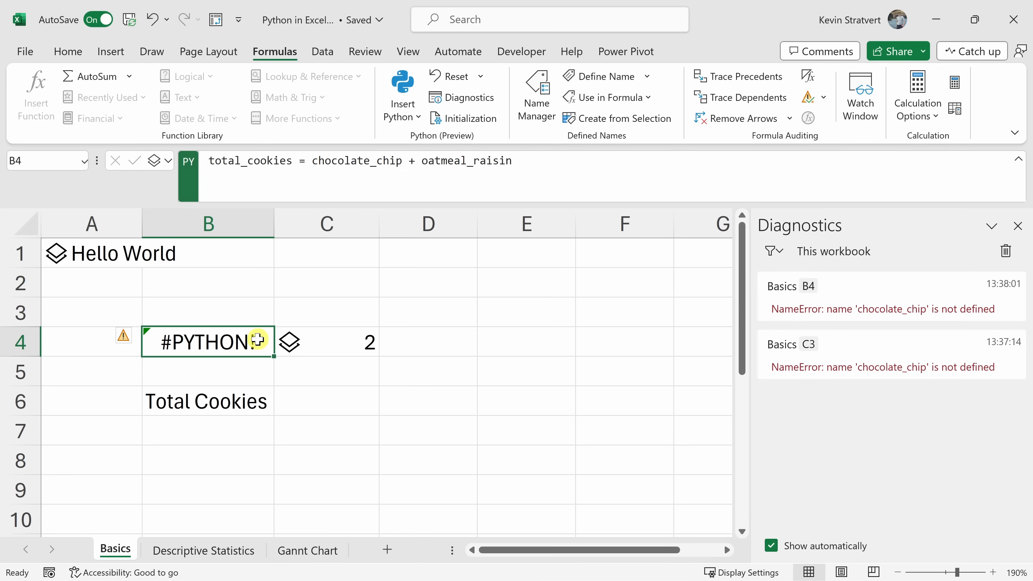
Move the total_cookies formula from B4 to D4, on the same row after the variable definitions
key(ctrl+x)
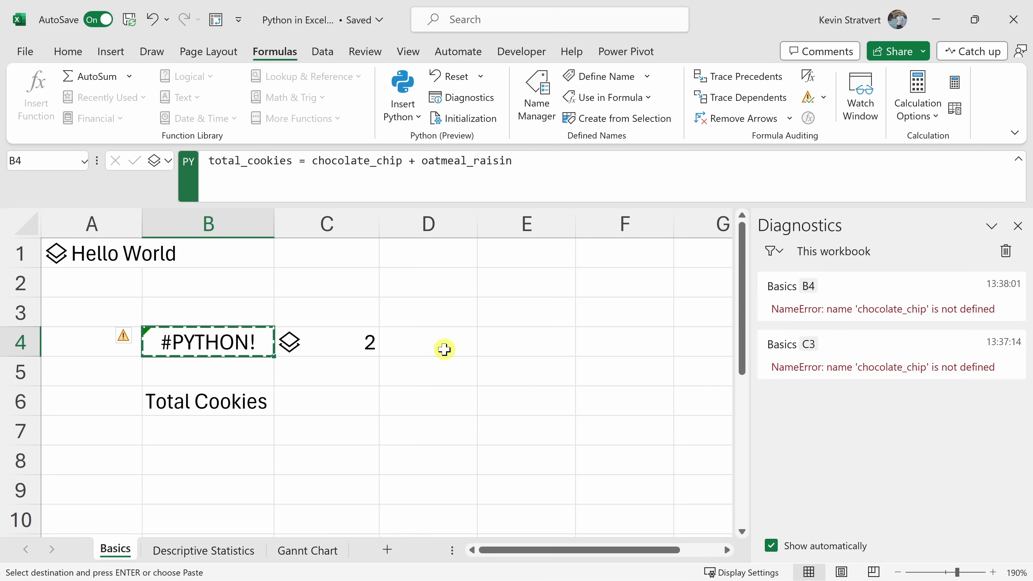
click(432, 349)
key(ctrl+v)
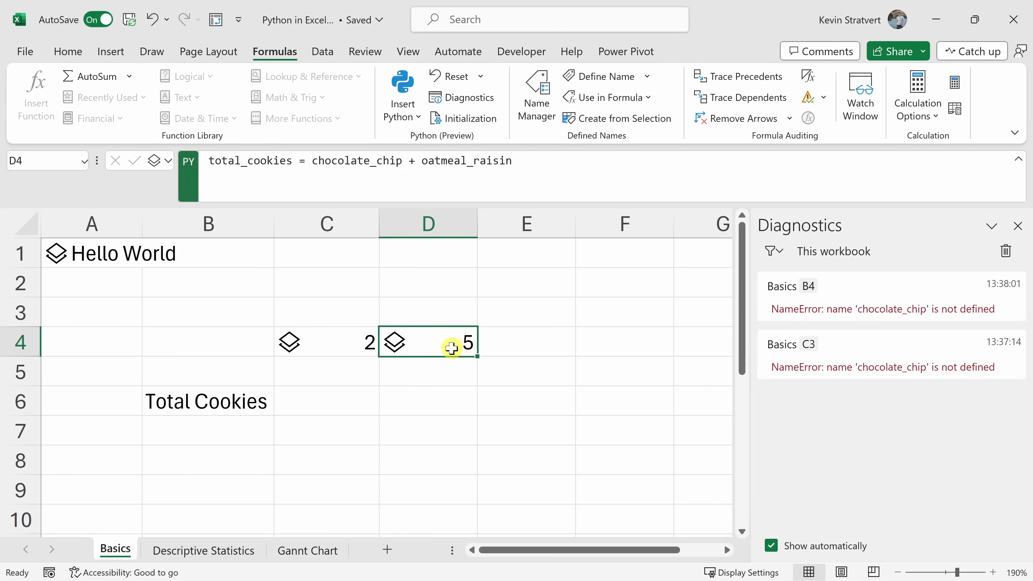
Move the total_cookies formula from D4 back to C6, beside the Total Cookies label
key(ctrl+x)
click(311, 396)
key(ctrl+v)
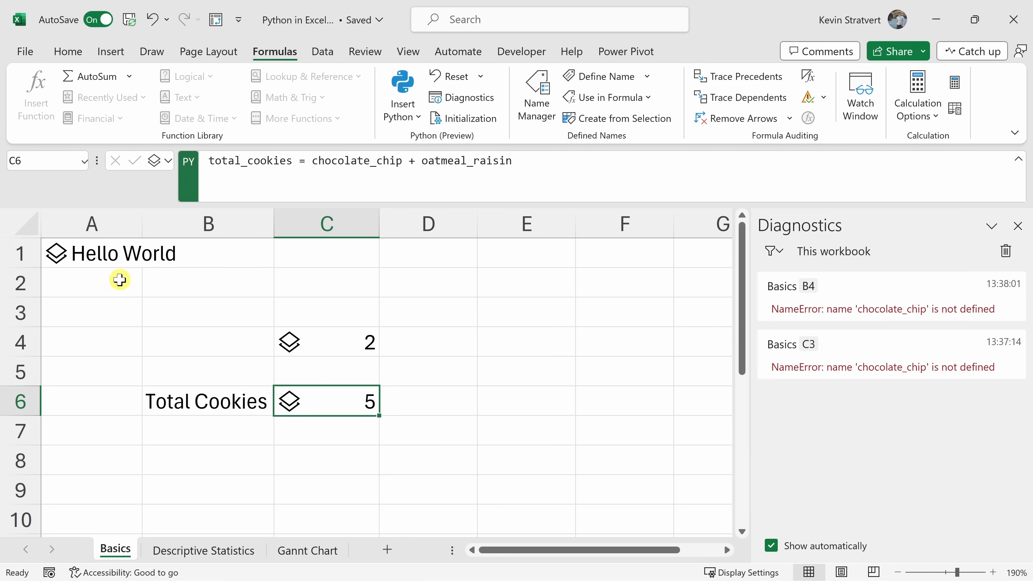
click(107, 250)
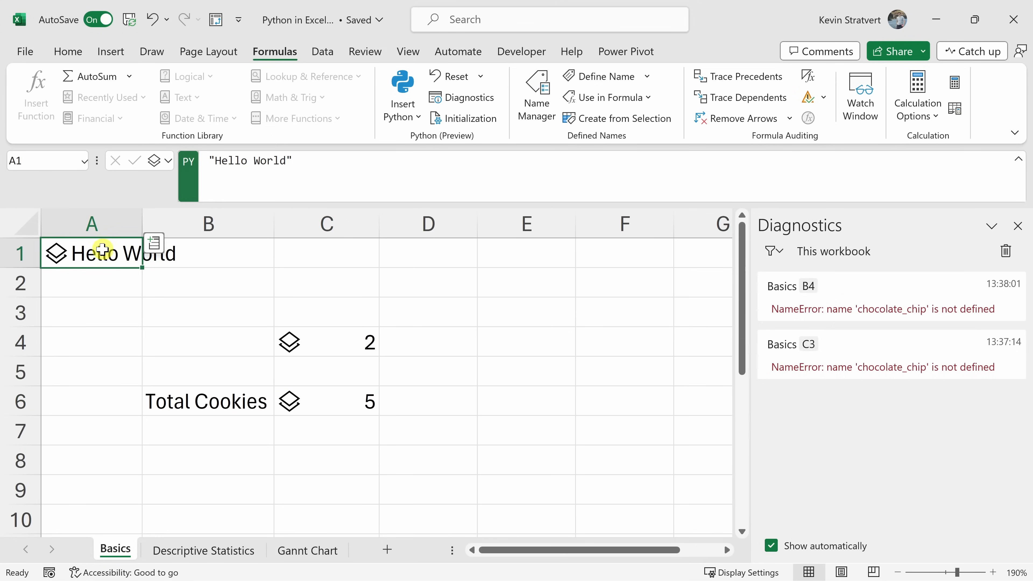
drag(101, 252, 80, 440)
click(81, 440)
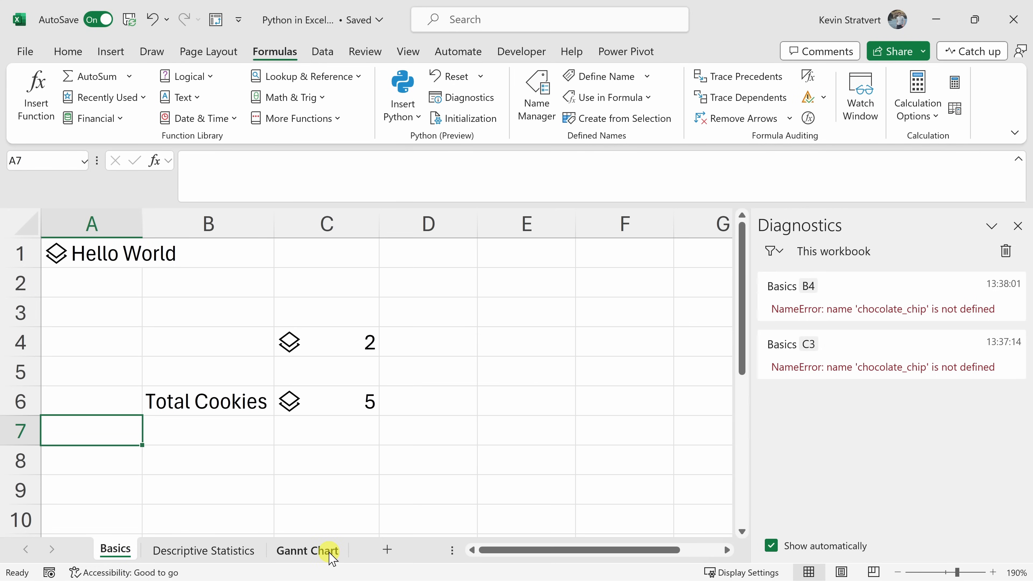
click(312, 370)
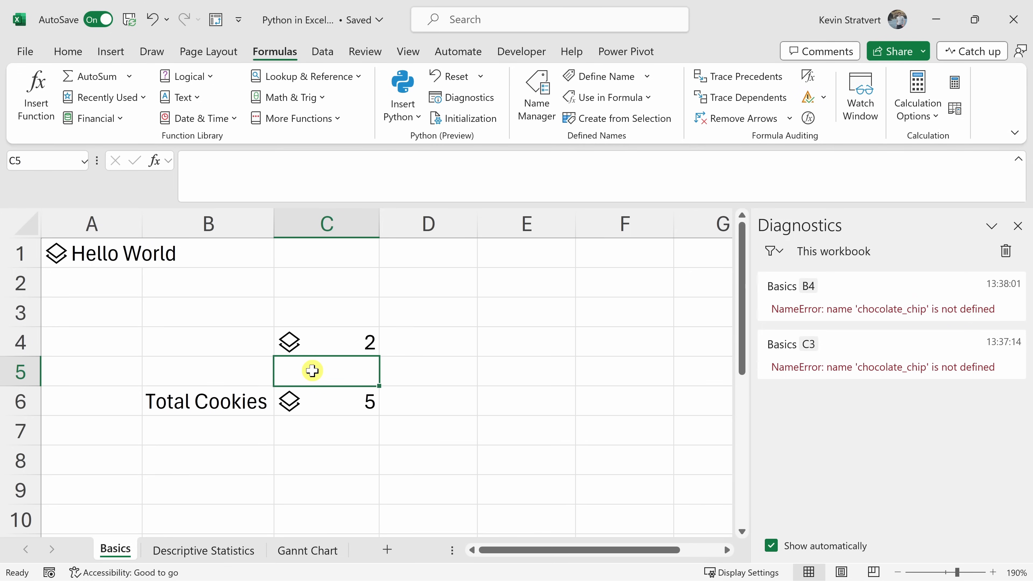
click(84, 252)
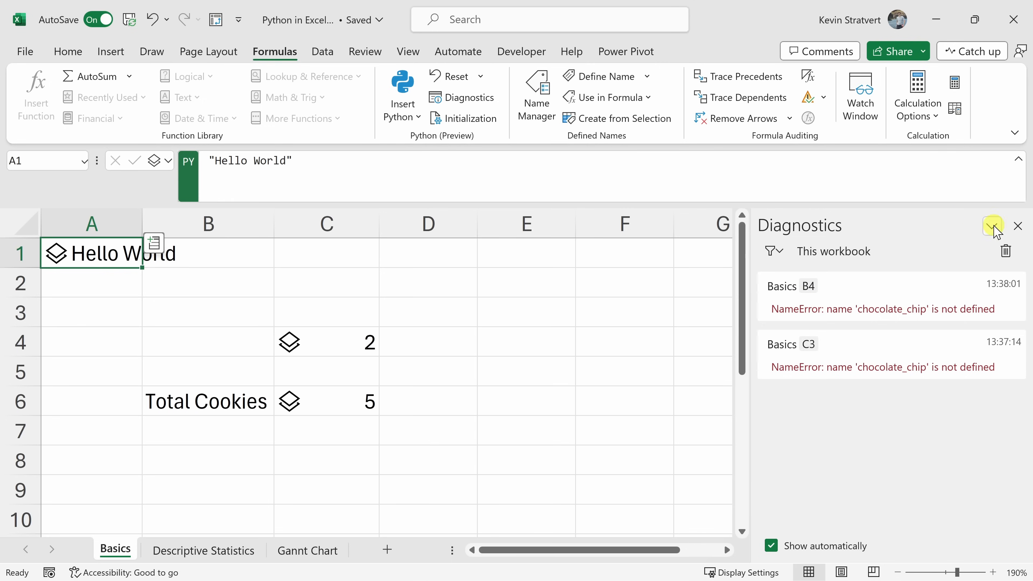
Close the Python diagnostics, and add the label Sugar Cookies in B5 with the value 1 in C5
click(1019, 226)
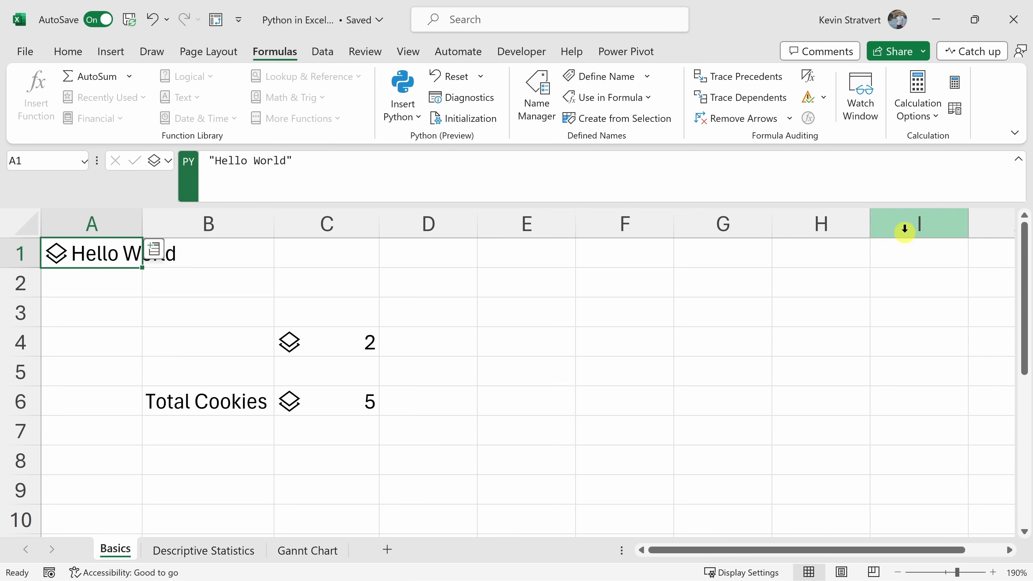
click(219, 372)
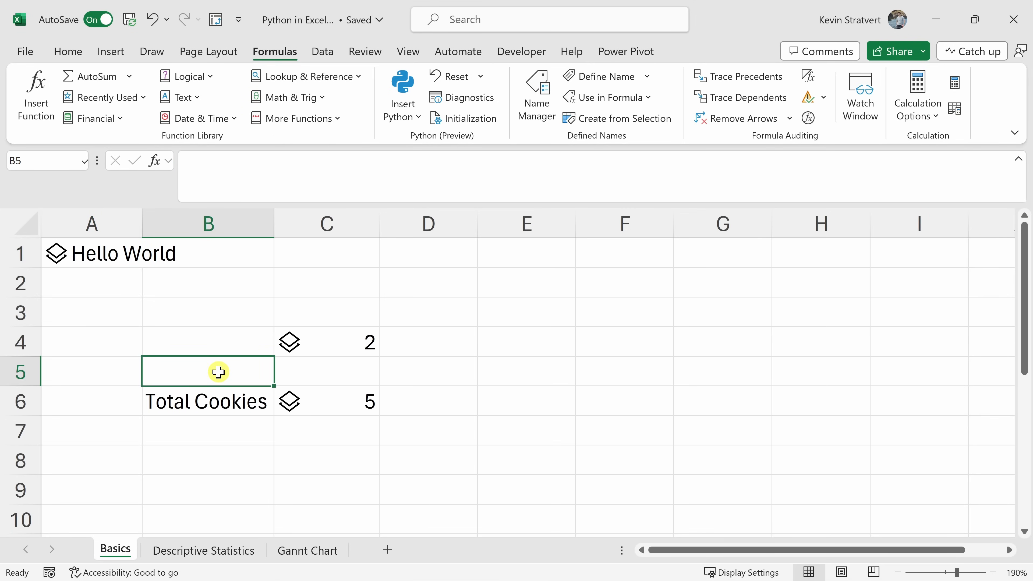
text(Sugar Cookies)
key(Tab)
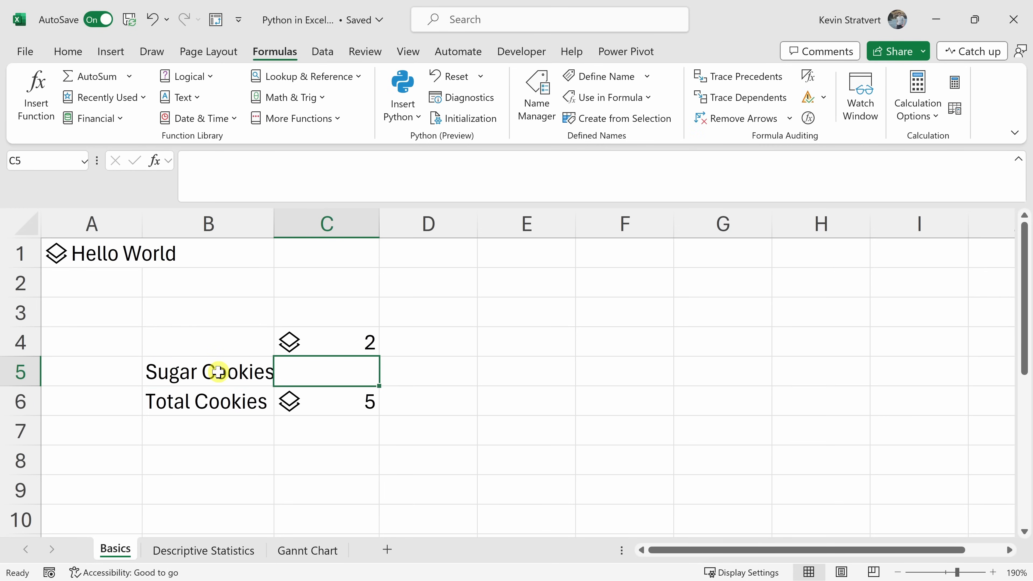
text(1)
click(443, 369)
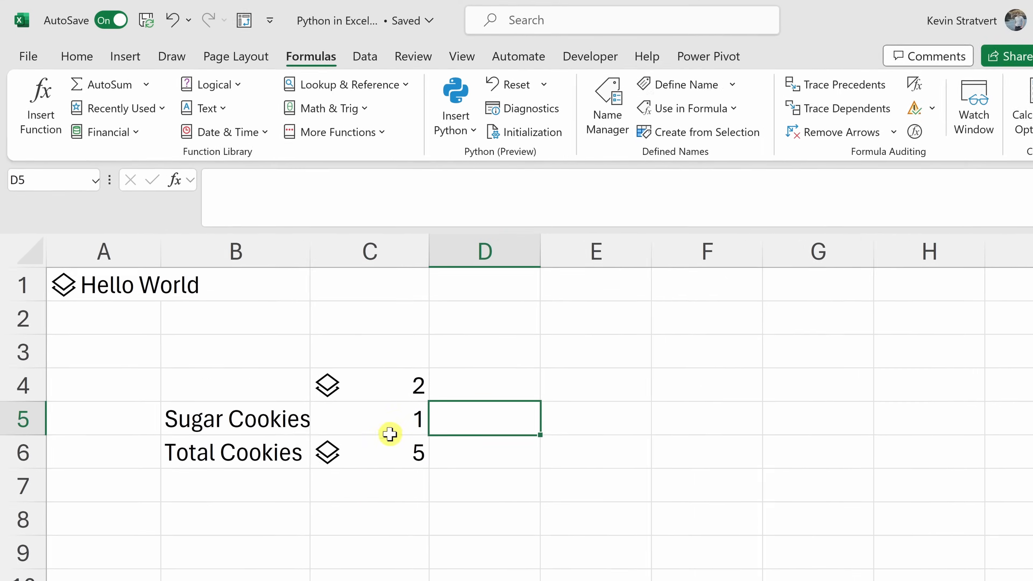
Add the reference xl("C5") as a third term to the total_cookies Python formula in C6 and commit it
click(331, 398)
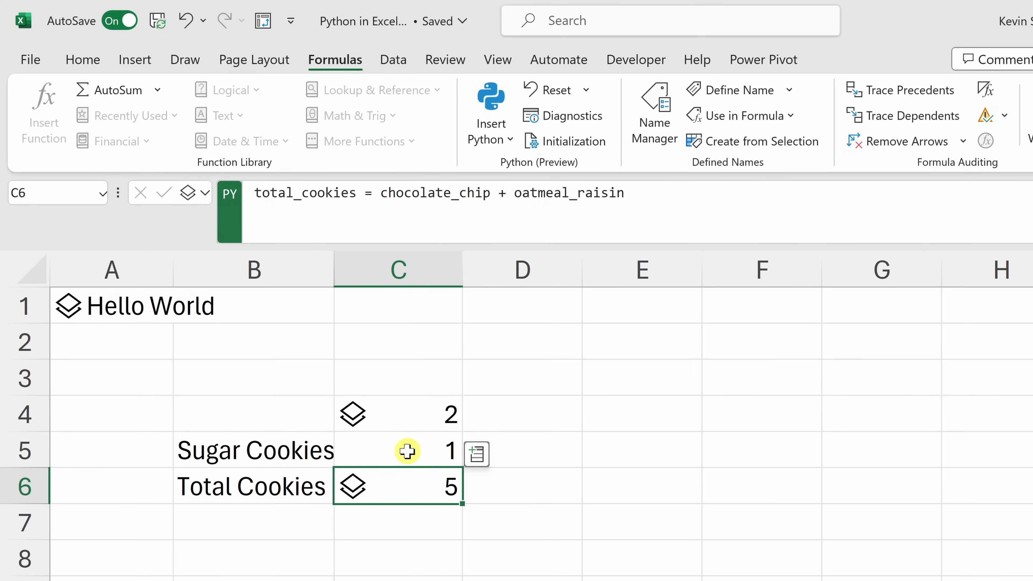
click(675, 192)
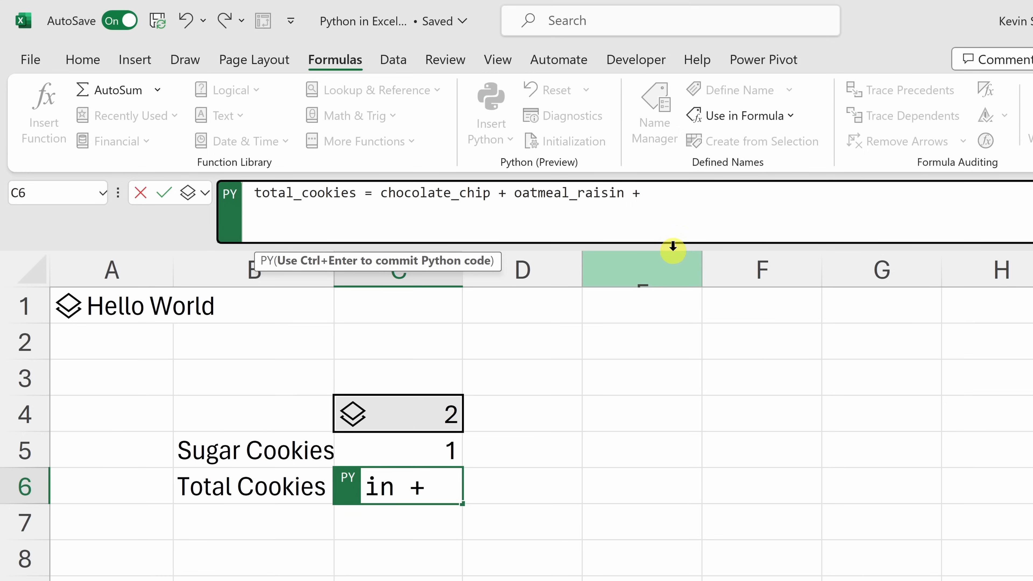
click(416, 450)
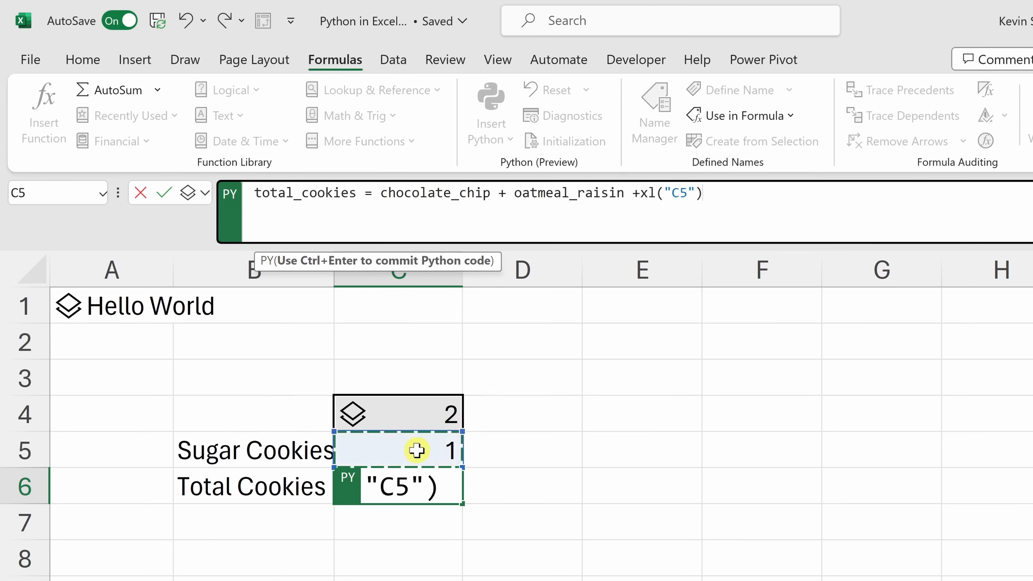
click(645, 197)
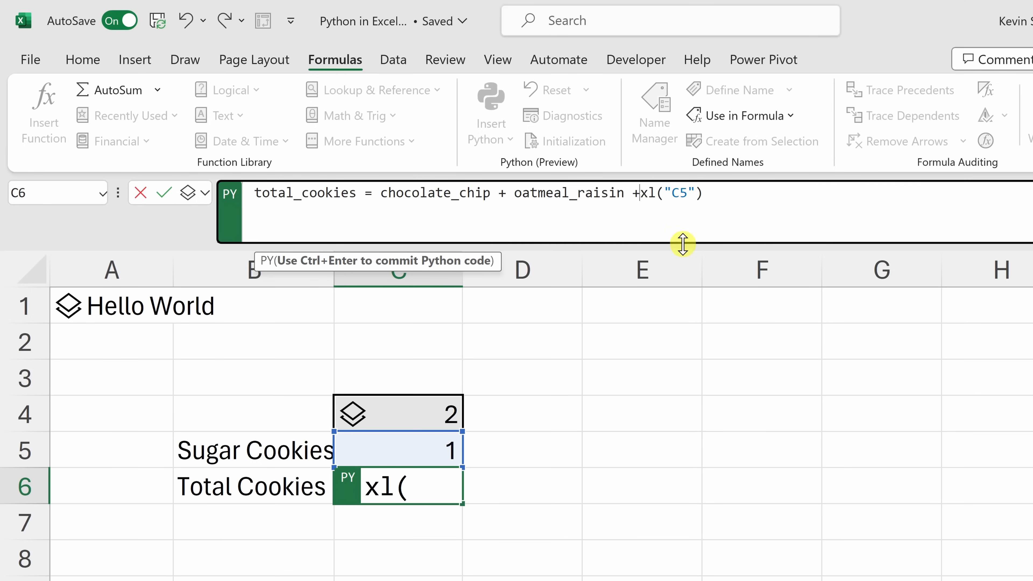
key(ctrl+Return)
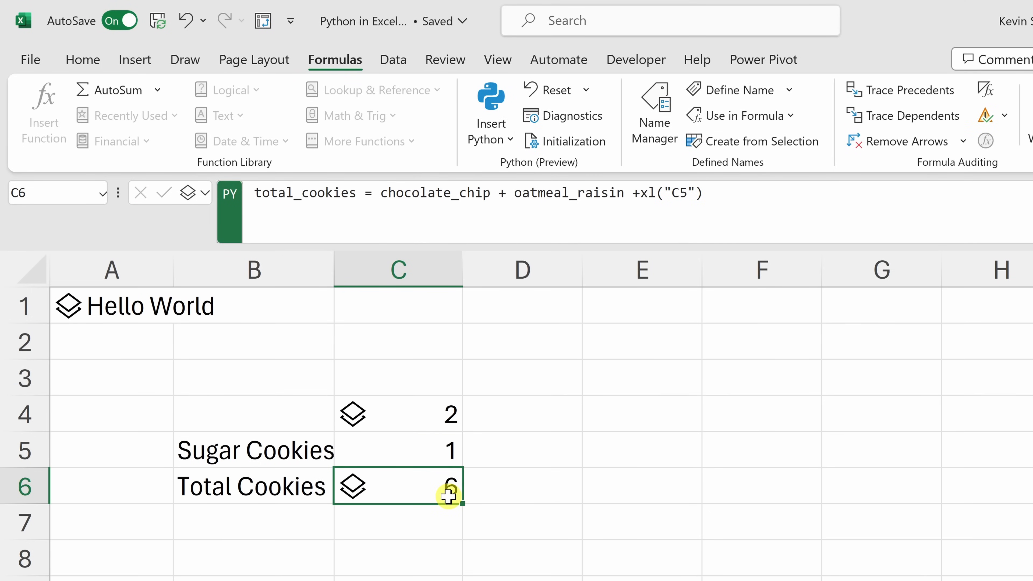
Remove the xl("C5") term from the total_cookies formula in C6 and commit the code
drag(724, 194, 631, 193)
key(BackSpace)
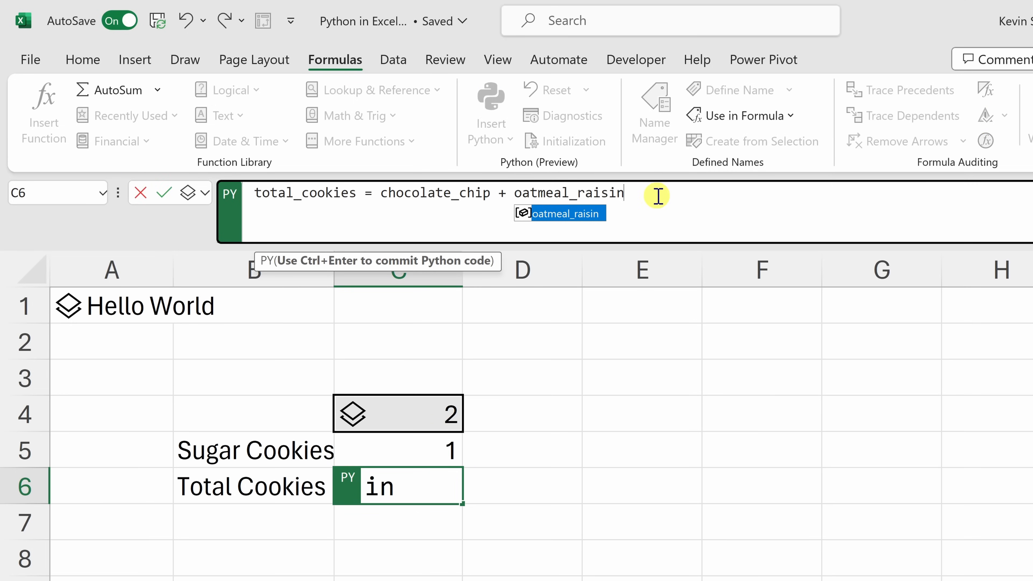
key(ctrl+Return)
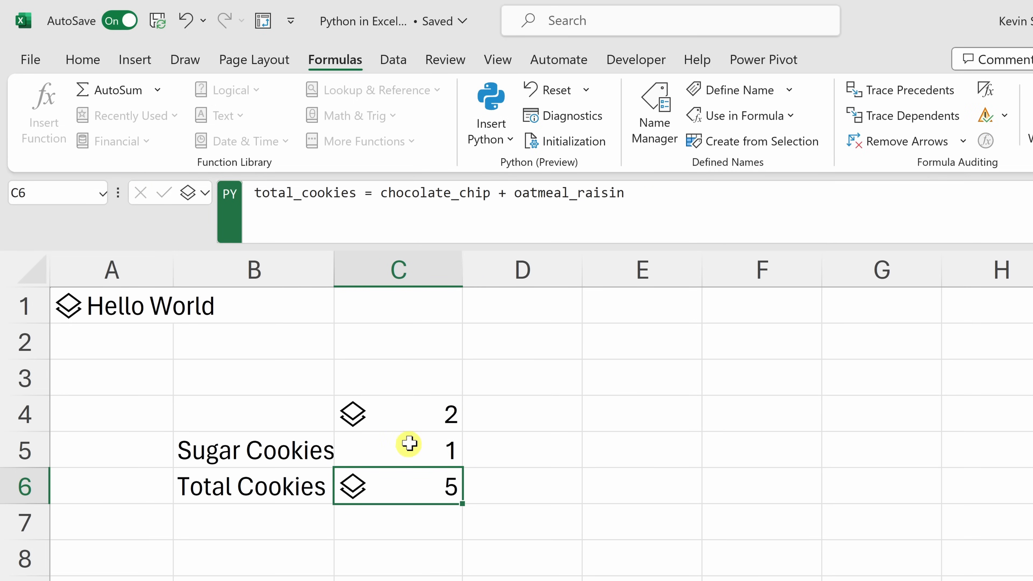
Name cell C5 Sugar_Cookie
click(406, 450)
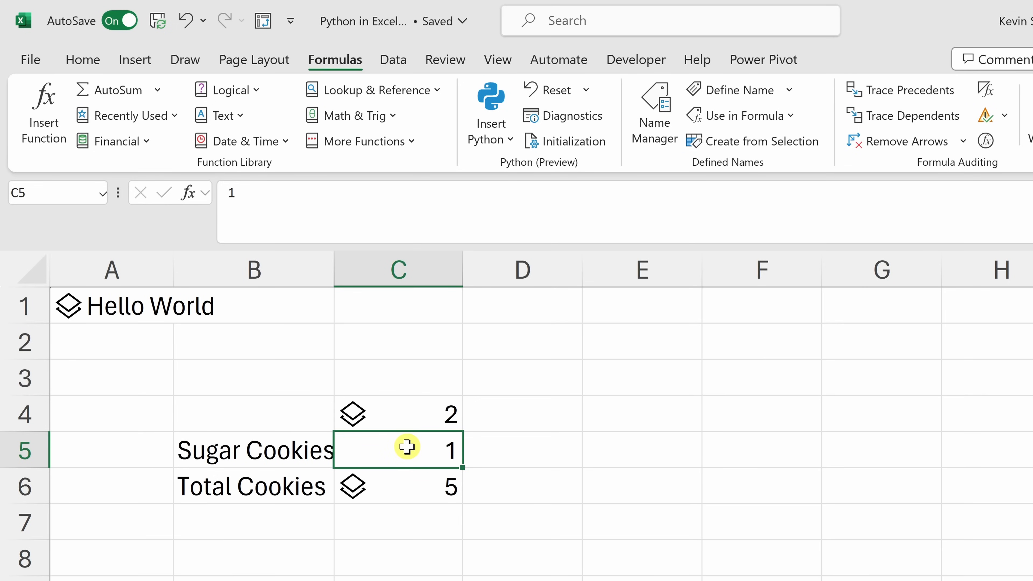
click(71, 189)
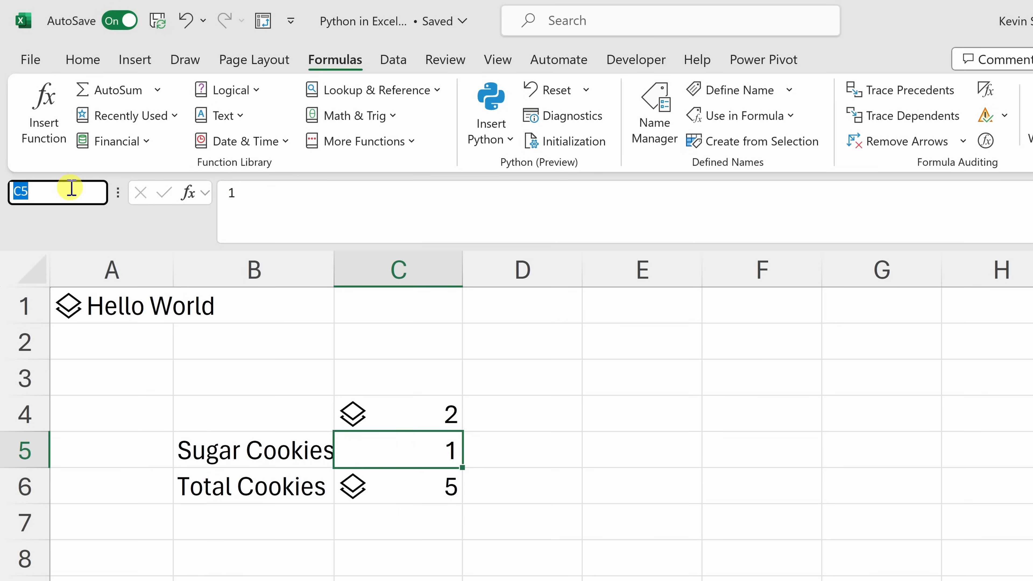
text(Sugar_Cookie)
key(Return)
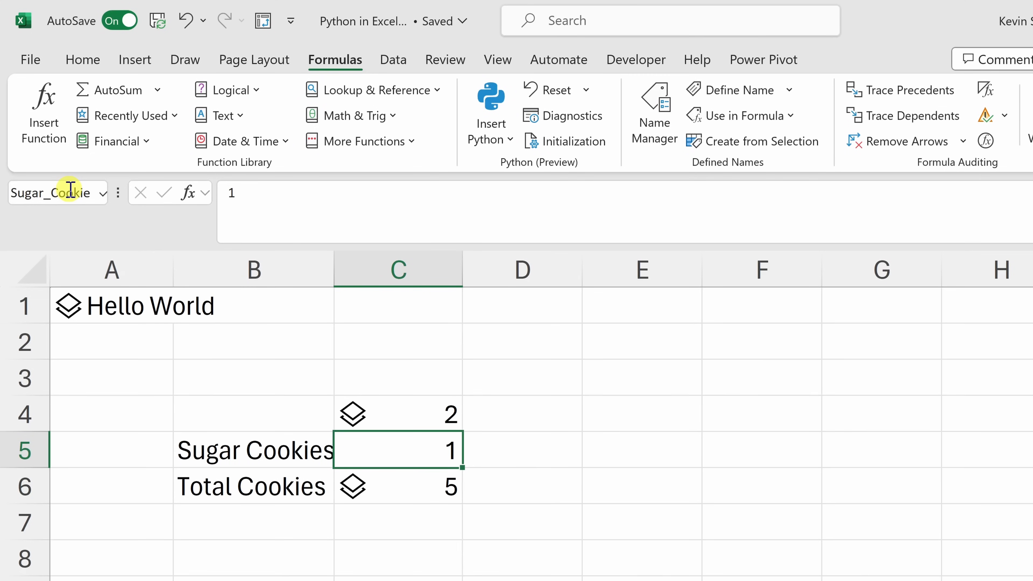
Add the named cell to the total_cookies formula in C6 as + xl("Sugar_Cookie") and commit it
click(407, 495)
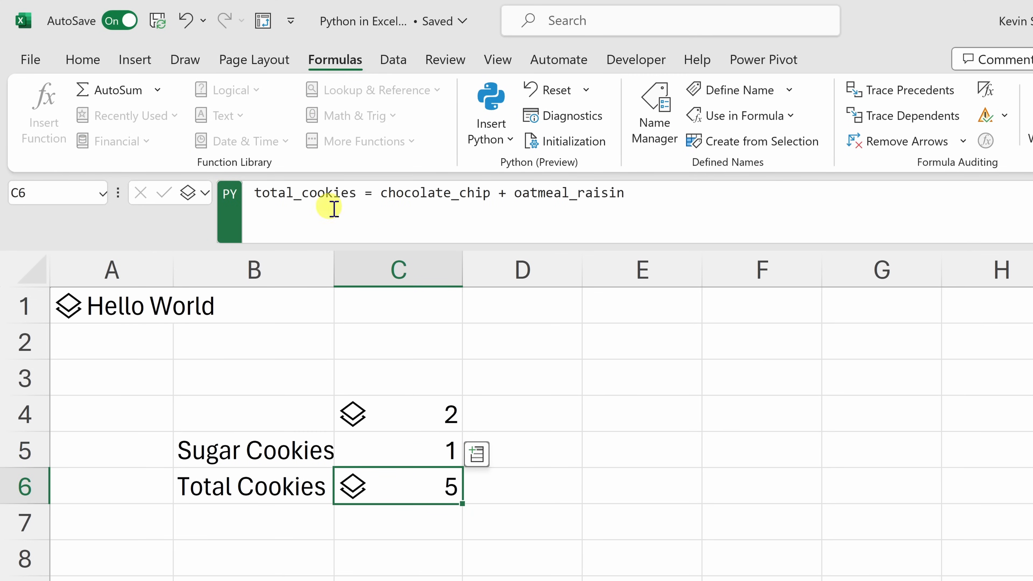
click(717, 196)
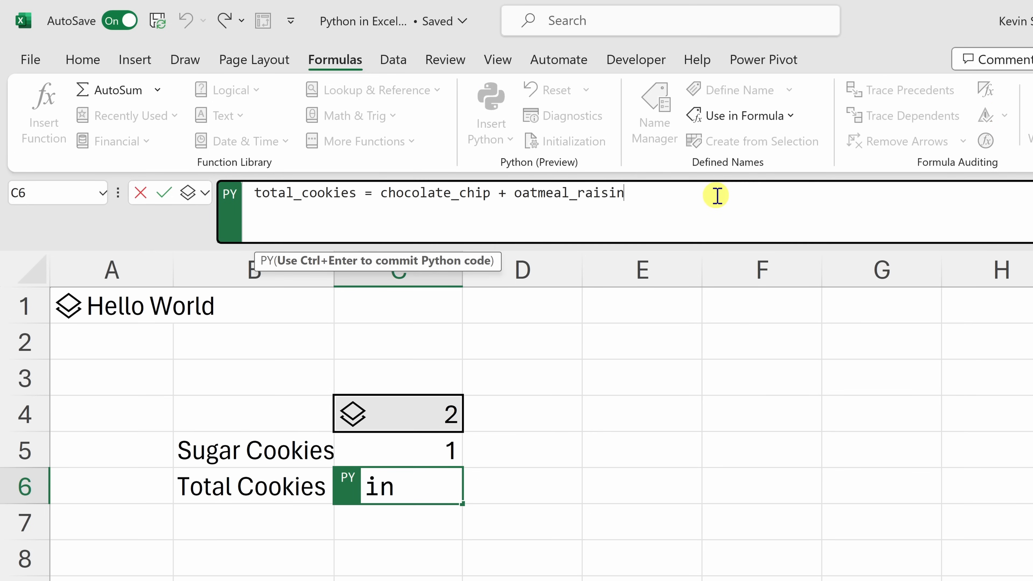
text(+)
click(419, 455)
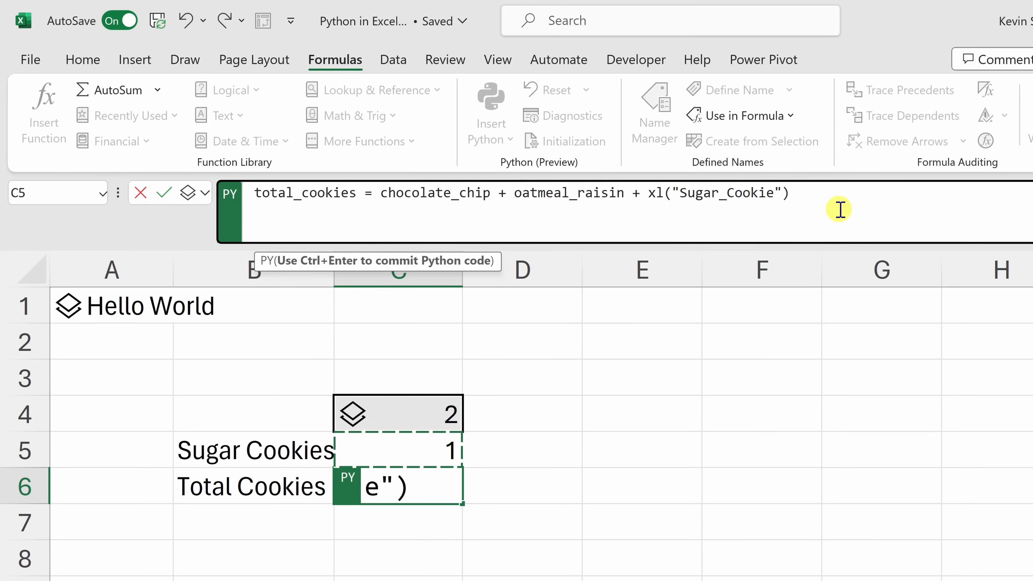
key(ctrl+Return)
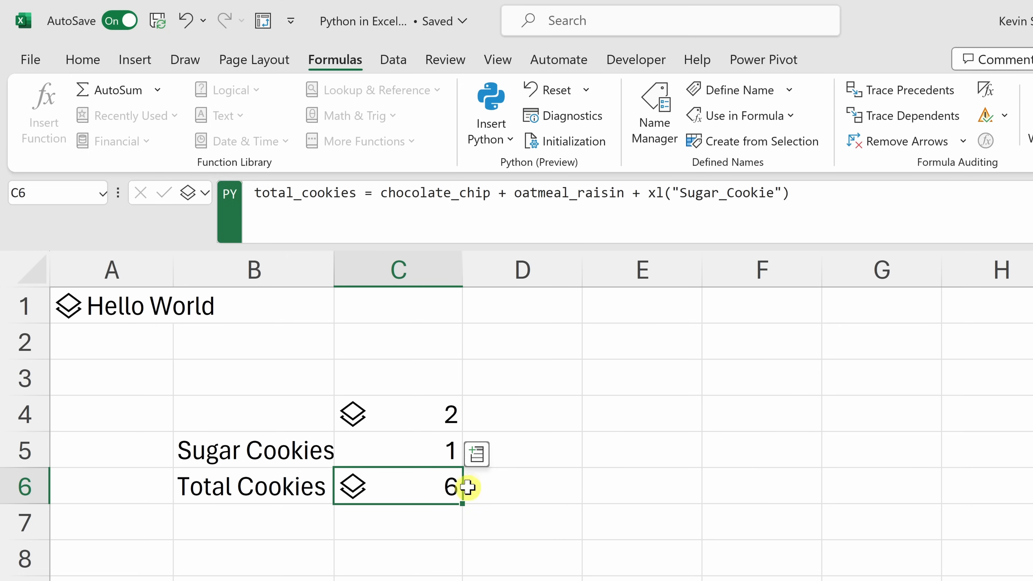
Try the regular formula =C6-Sugar_Cookie in C7 to reference the Python result, and clear the cell again
click(416, 523)
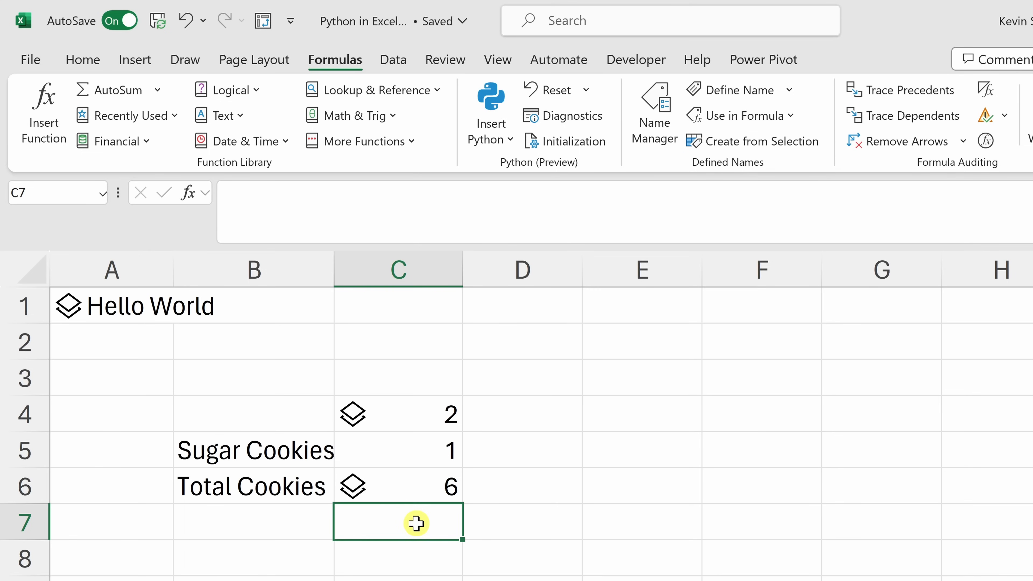
text(=)
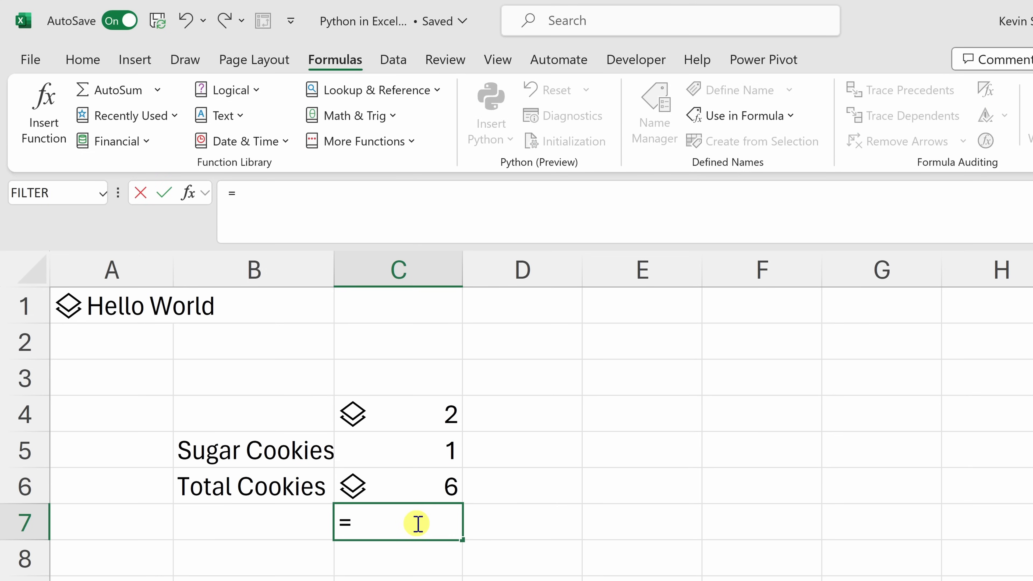
click(413, 481)
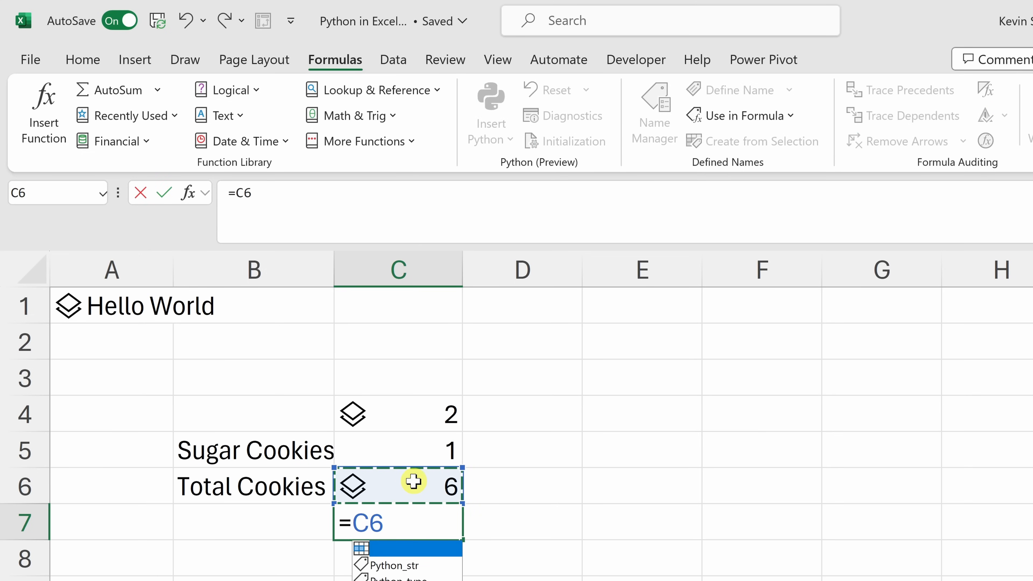
text(-)
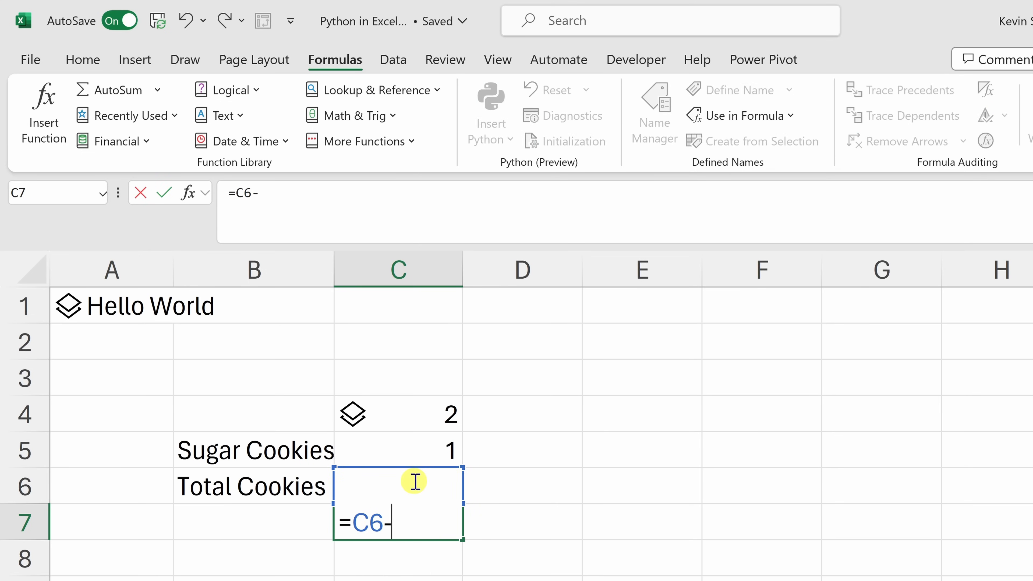
click(408, 453)
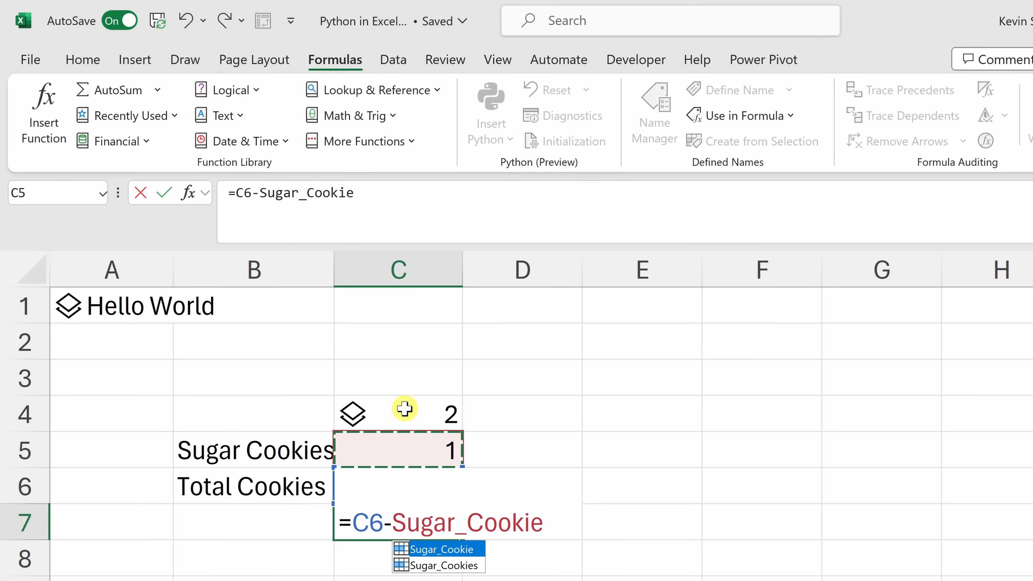
key(Return)
click(426, 512)
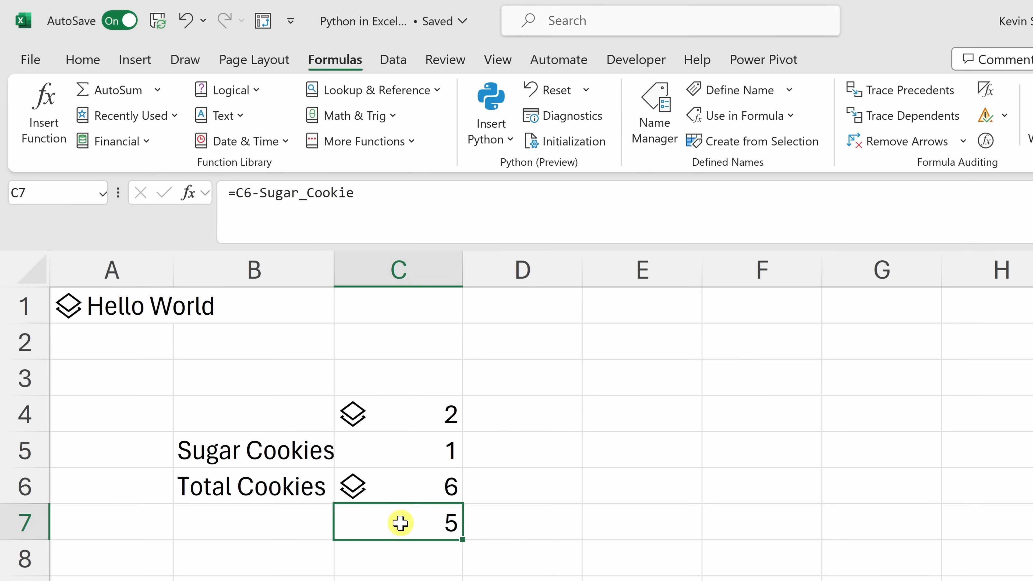
key(Delete)
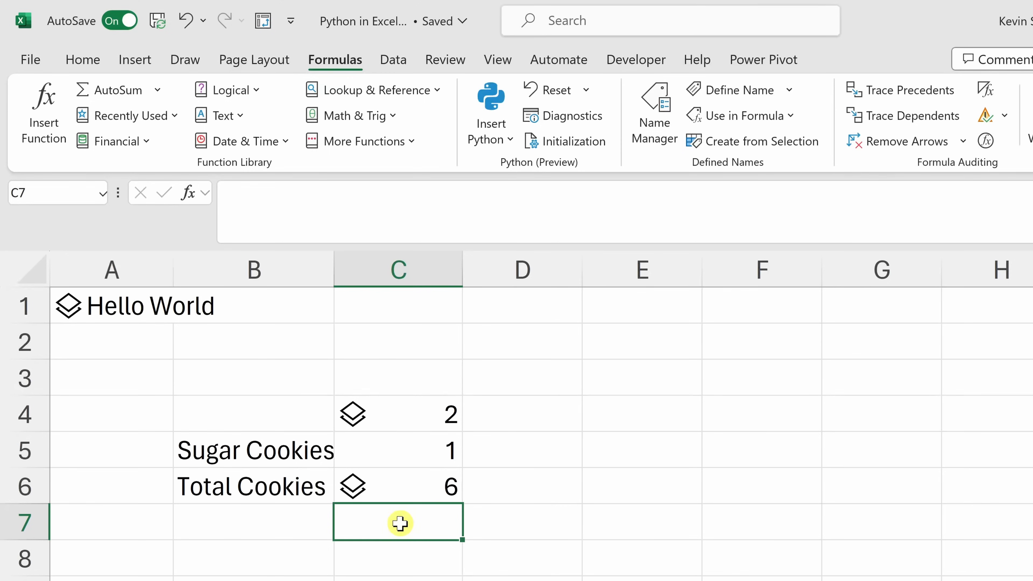
Set the workbook's calculation option to Manual
click(398, 488)
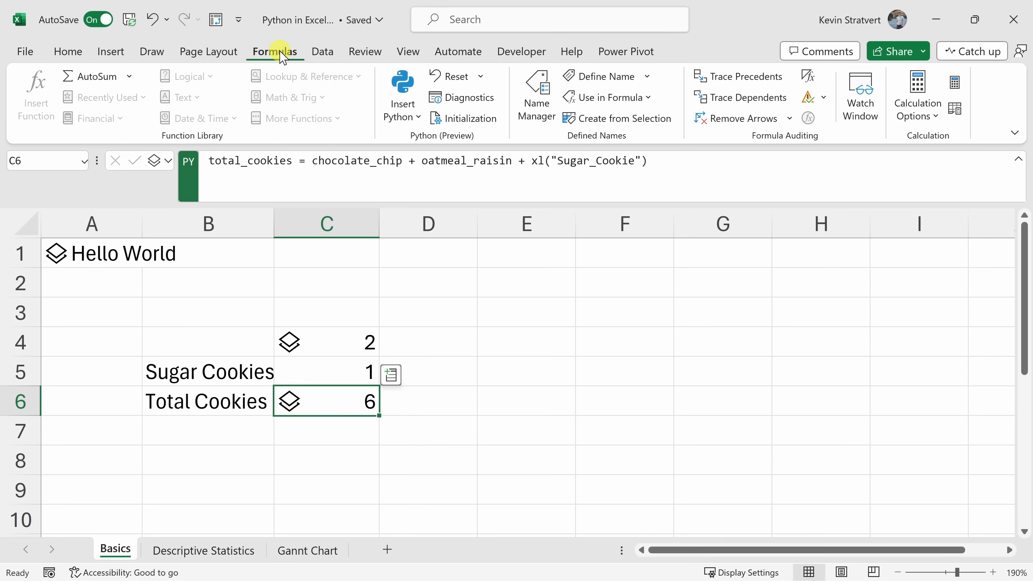
click(341, 61)
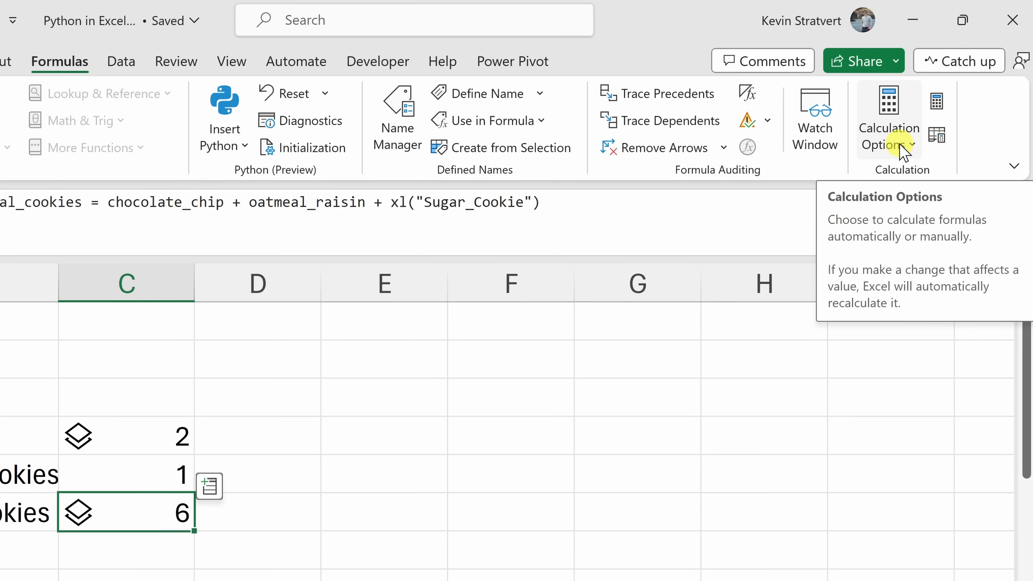
click(903, 152)
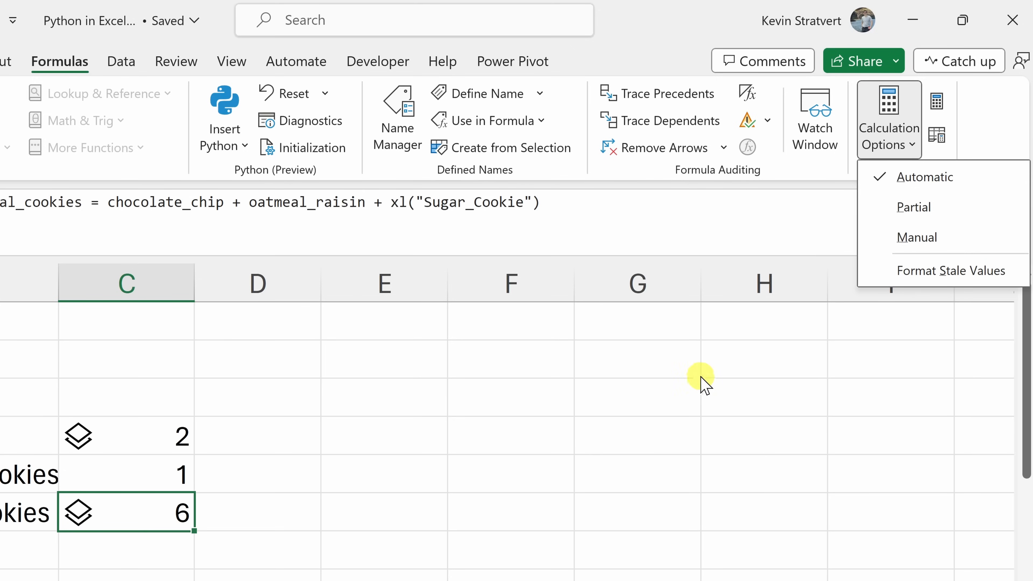
click(921, 239)
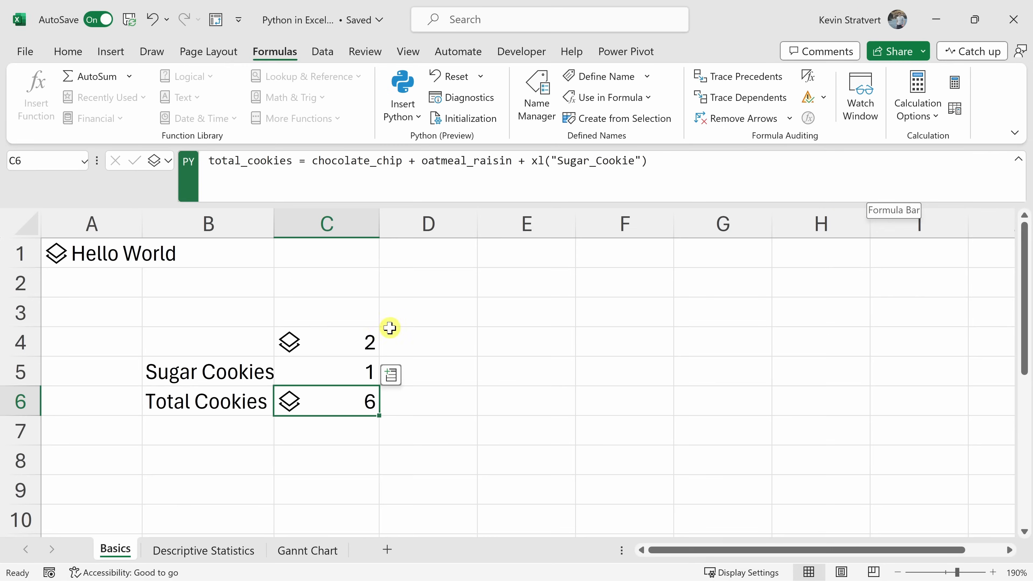
Change chocolate_chip to 5 in the Python code of cell C4 and commit it
click(341, 340)
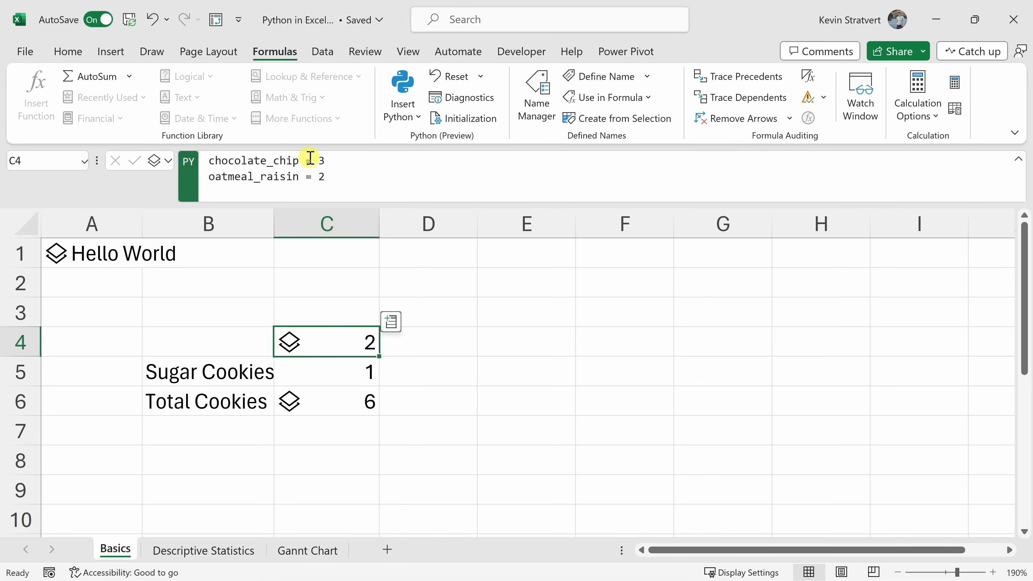
click(326, 161)
key(BackSpace)
text(5)
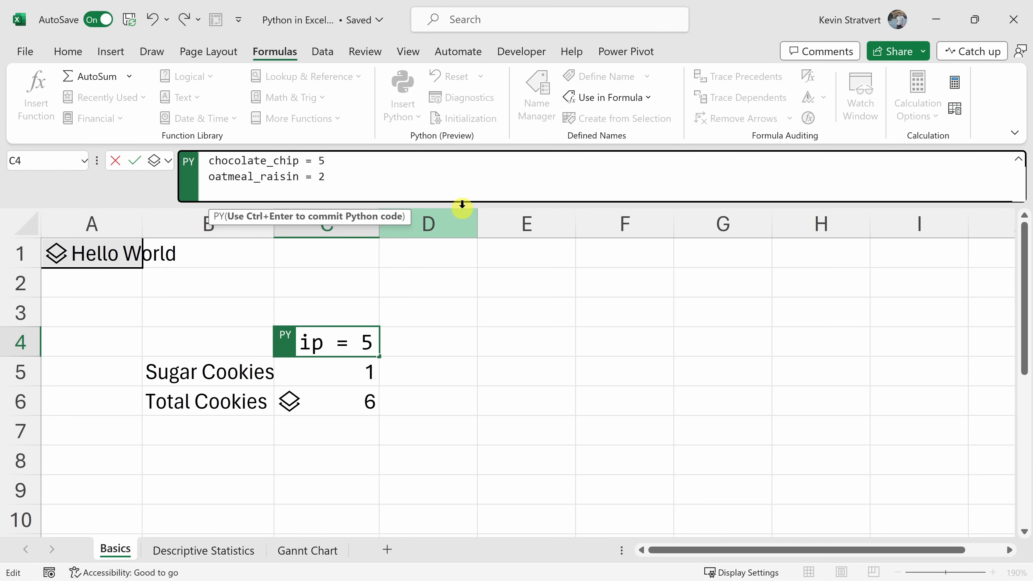
key(ctrl+Return)
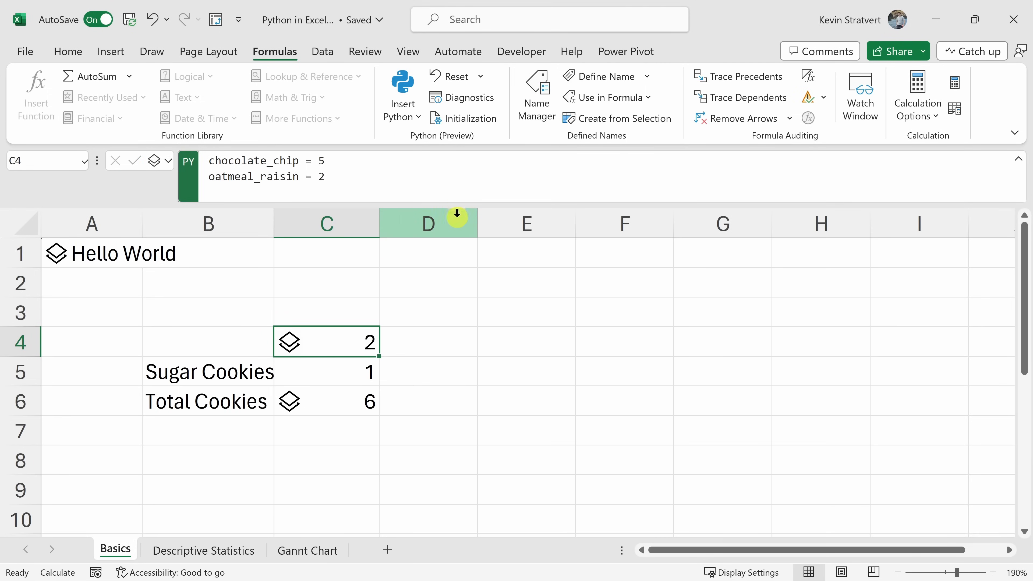
Recalculate the entire workbook on demand, and set its calculation option back to Automatic
click(334, 403)
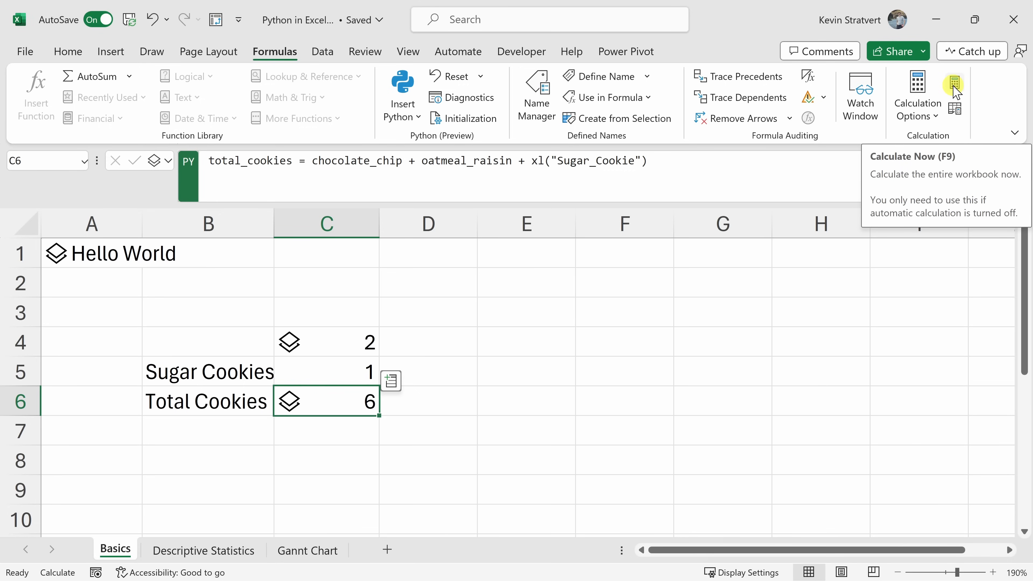
click(954, 85)
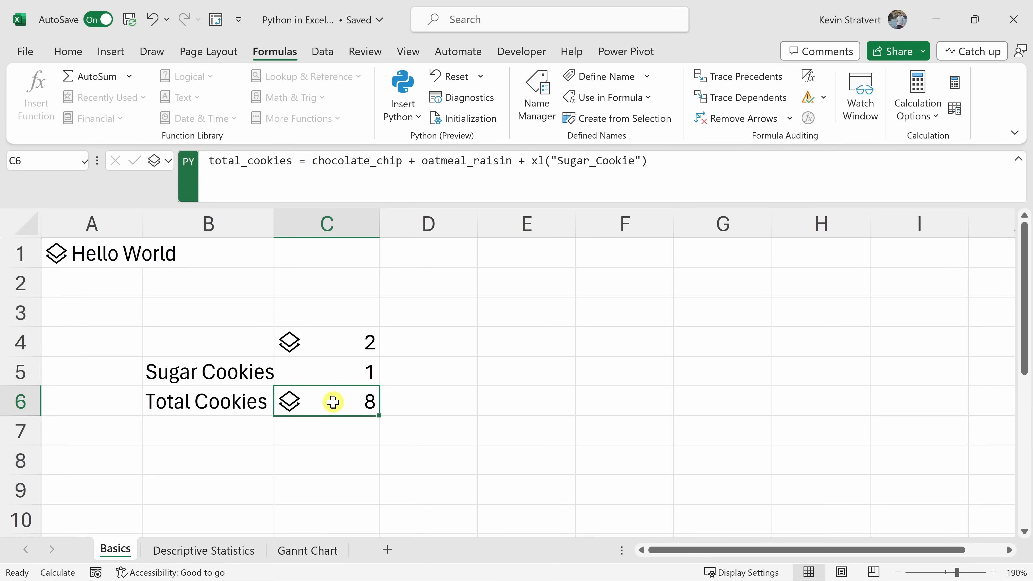
click(916, 115)
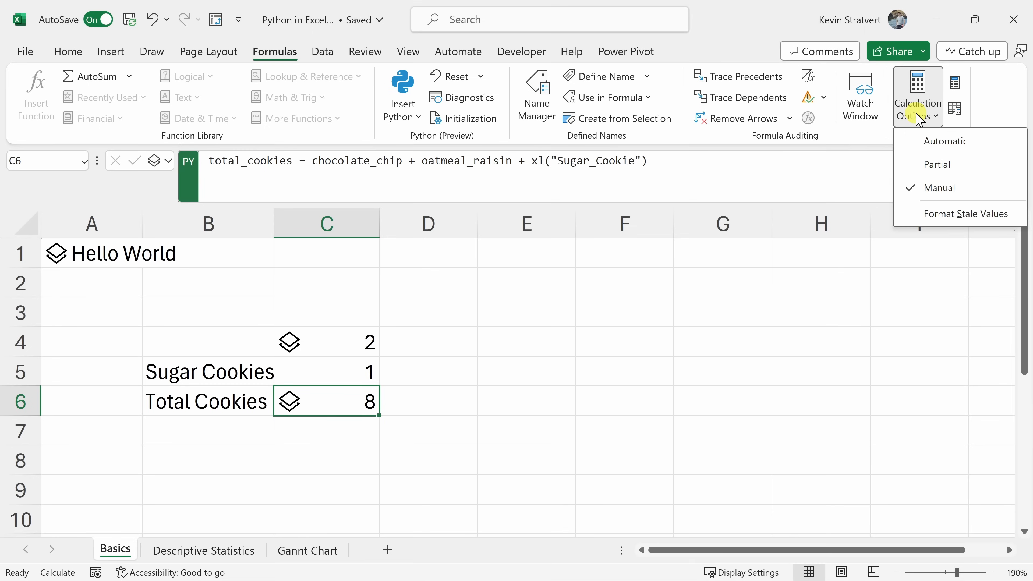
click(937, 142)
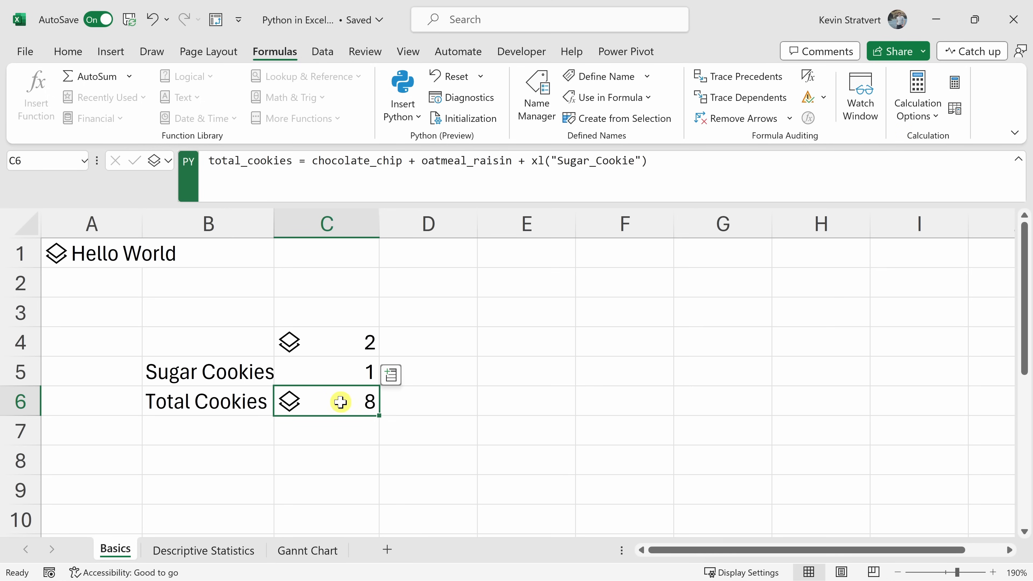
View the data type card of the Python result in C6, and switch the cell's Python output to Excel Value
click(292, 405)
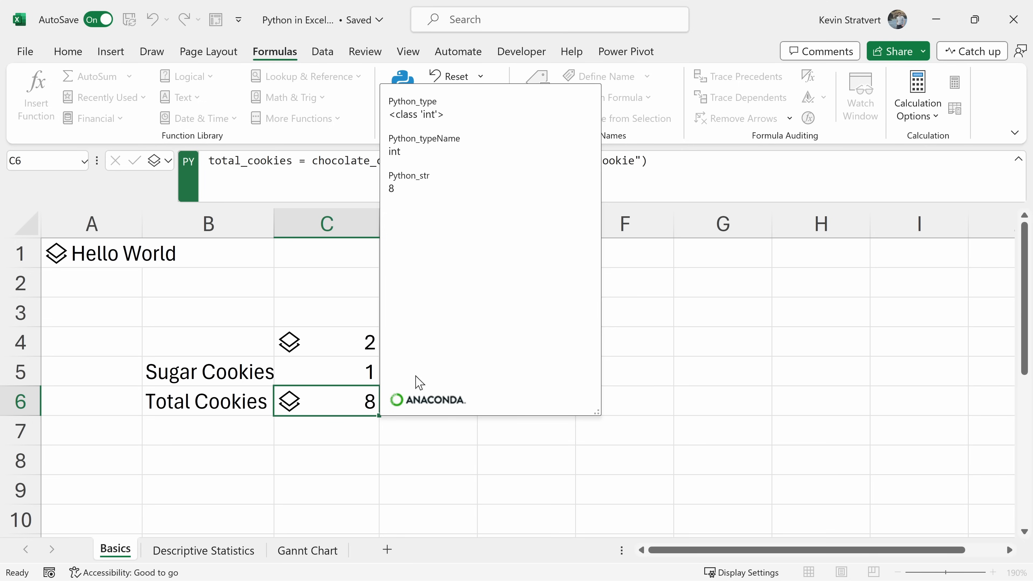
click(357, 398)
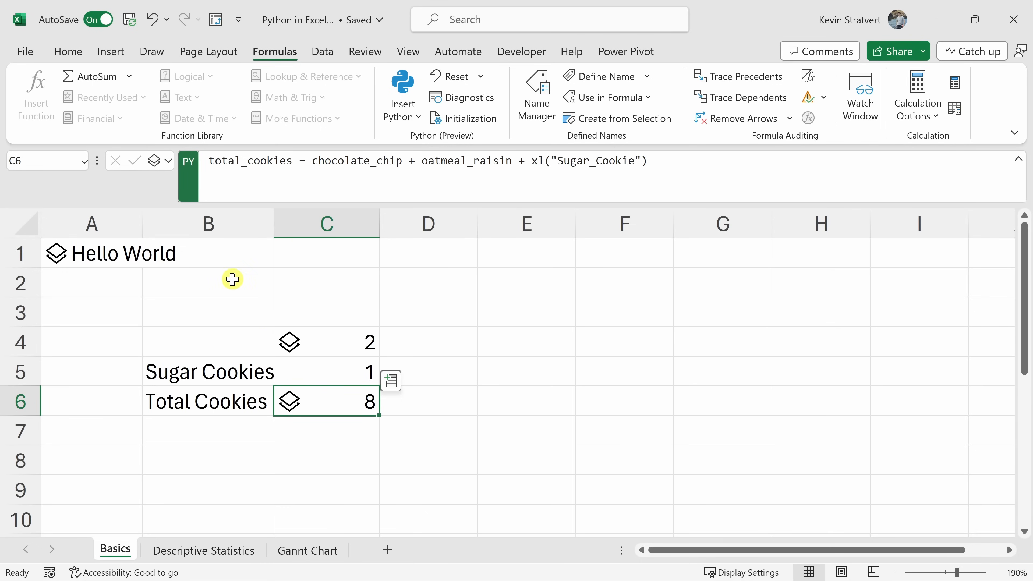
click(168, 163)
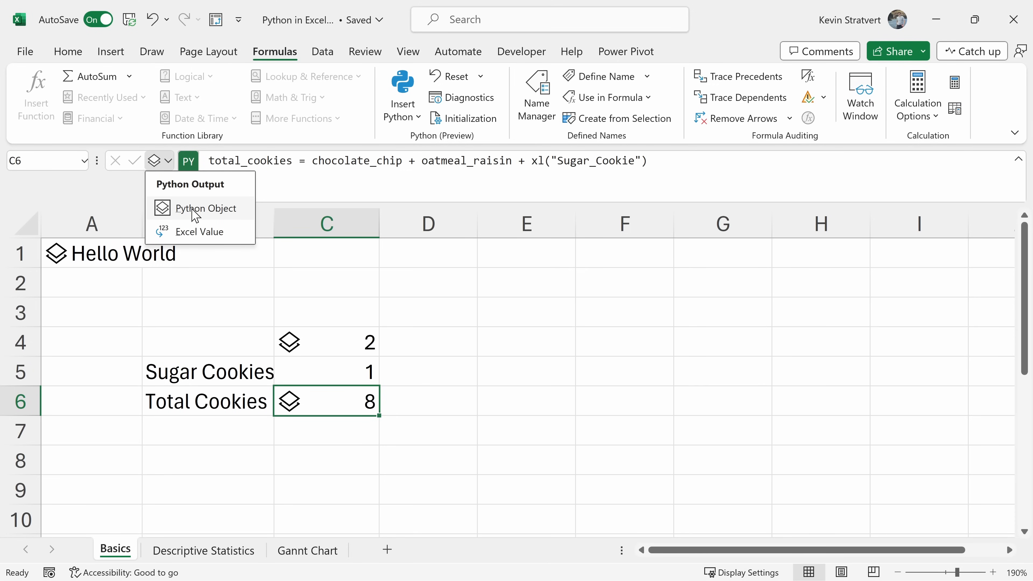
click(200, 232)
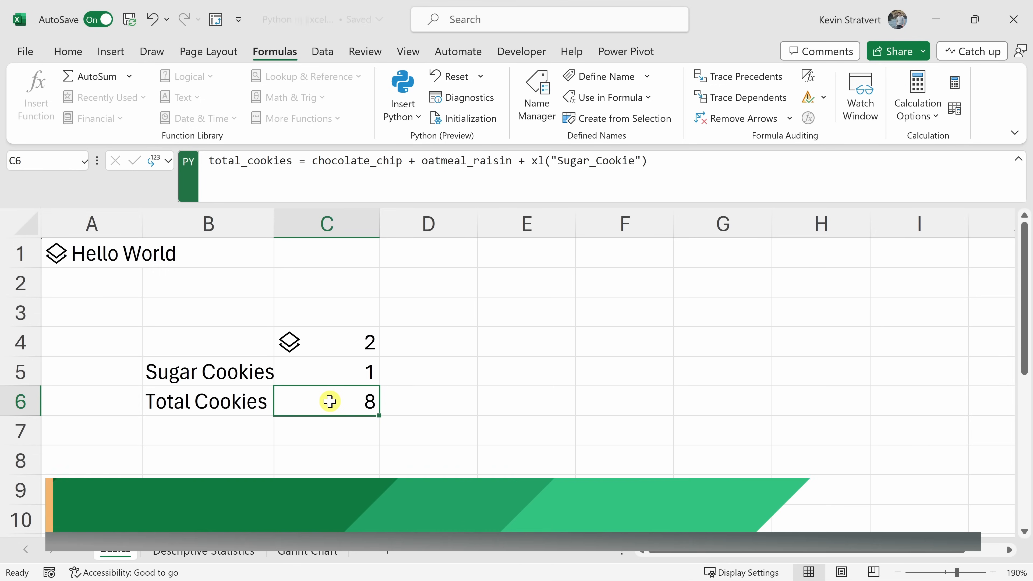
key(ctrl+alt+shift+m)
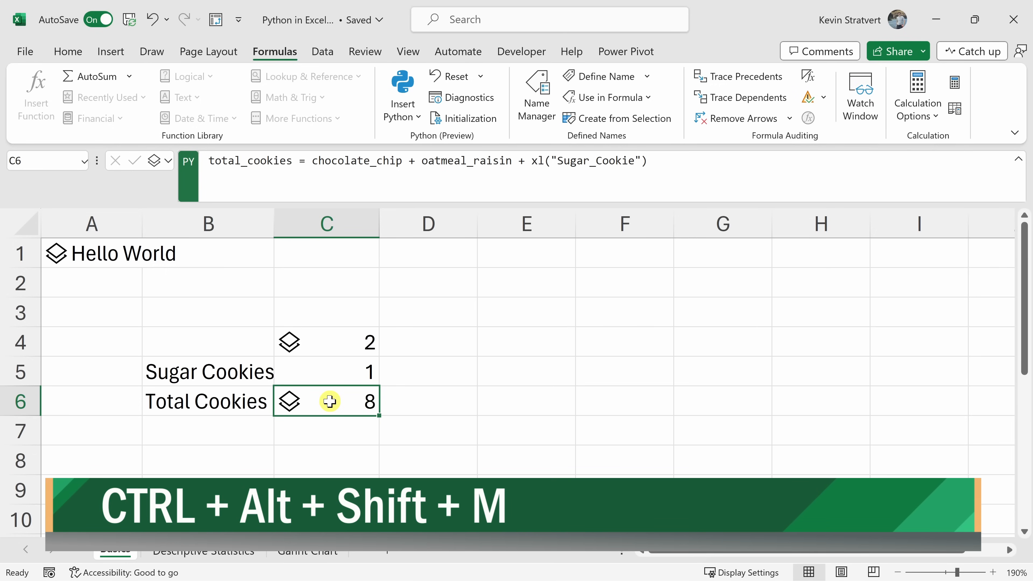
key(ctrl+alt+shift+m)
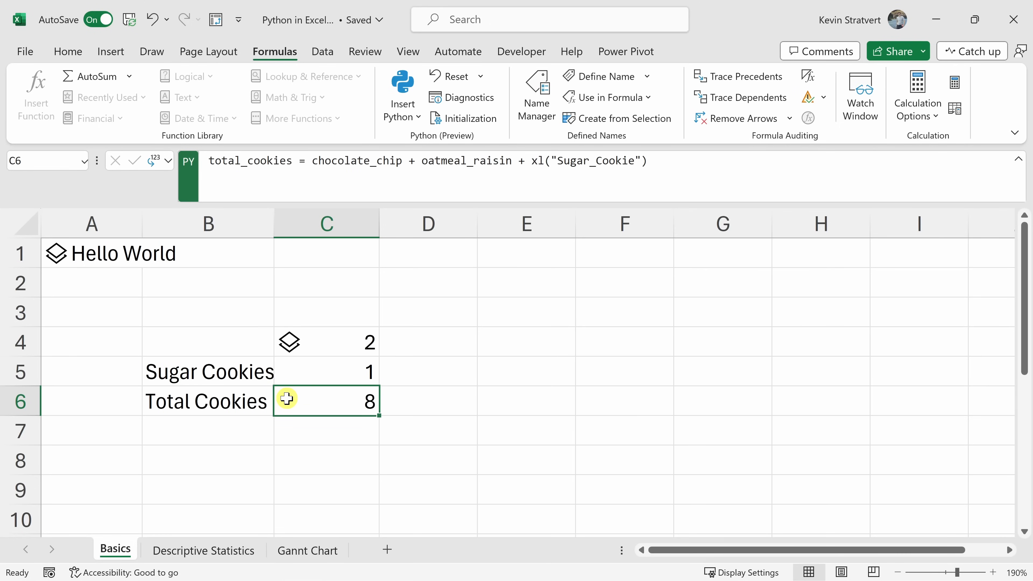
On the Descriptive Statistics sheet, enter the Python code CookieTable = xl("A1:B4", headers=True) in A6 and commit it
click(195, 555)
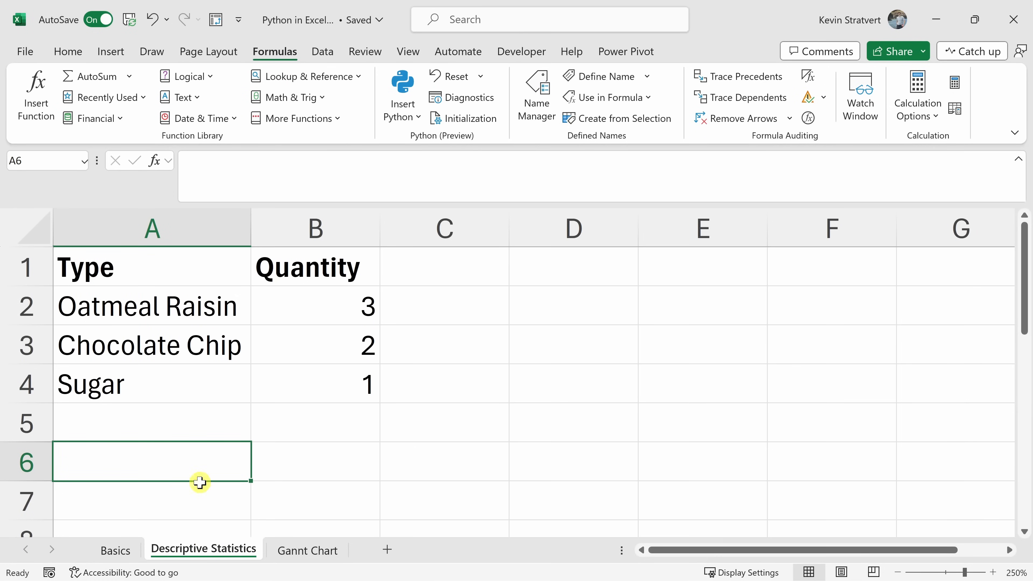
drag(163, 259, 331, 369)
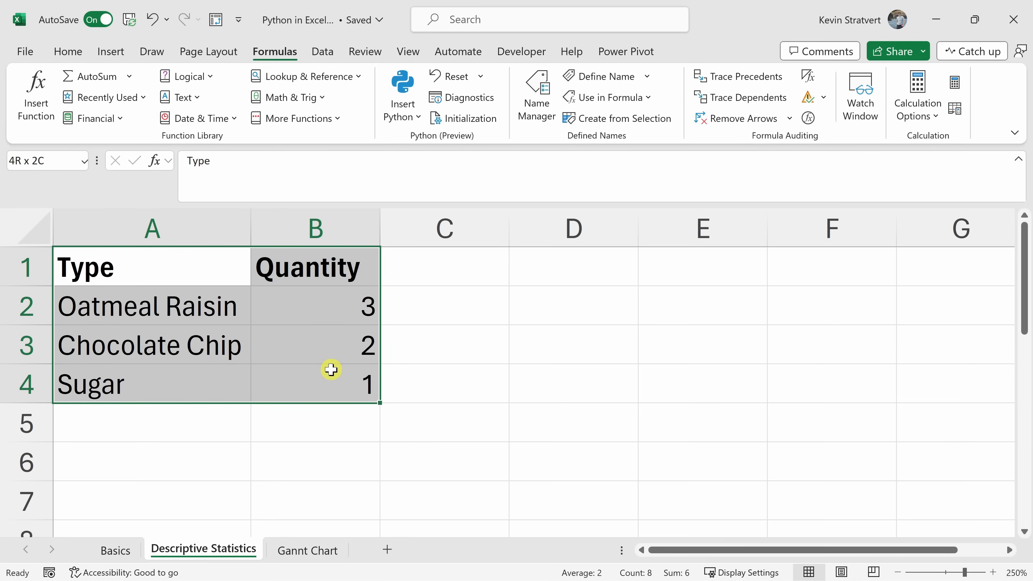
drag(331, 369, 332, 369)
click(161, 466)
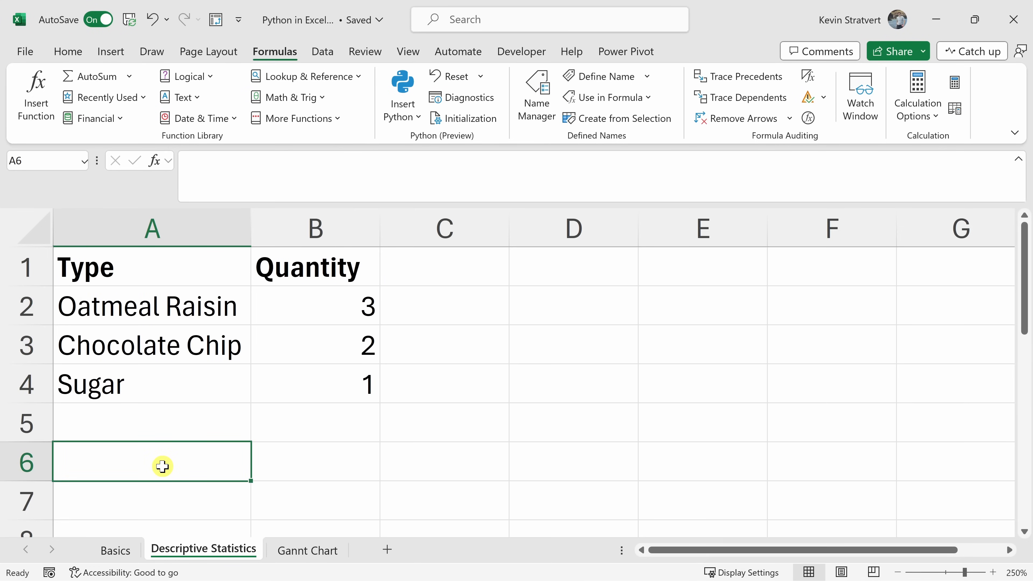
click(404, 87)
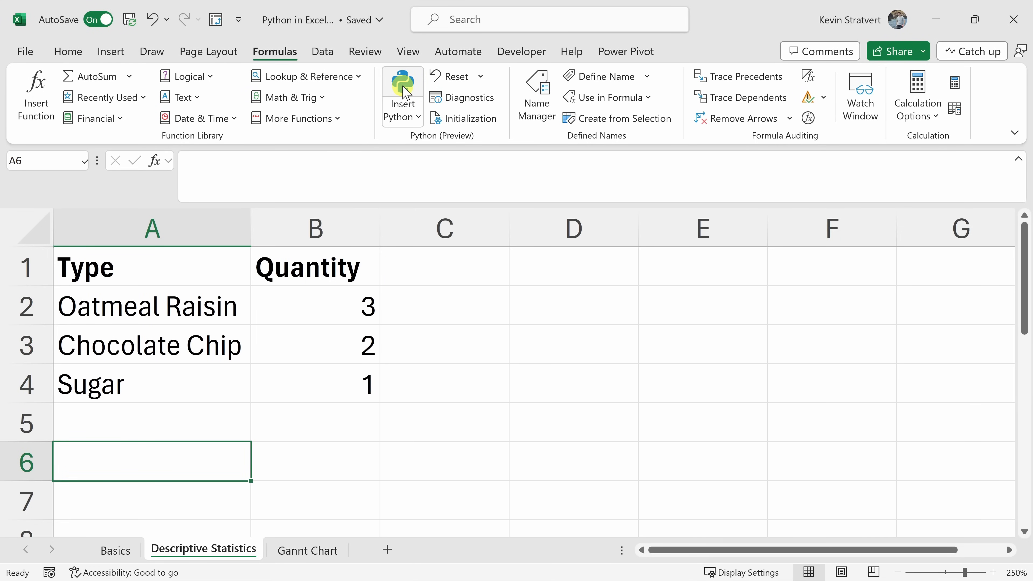
click(404, 87)
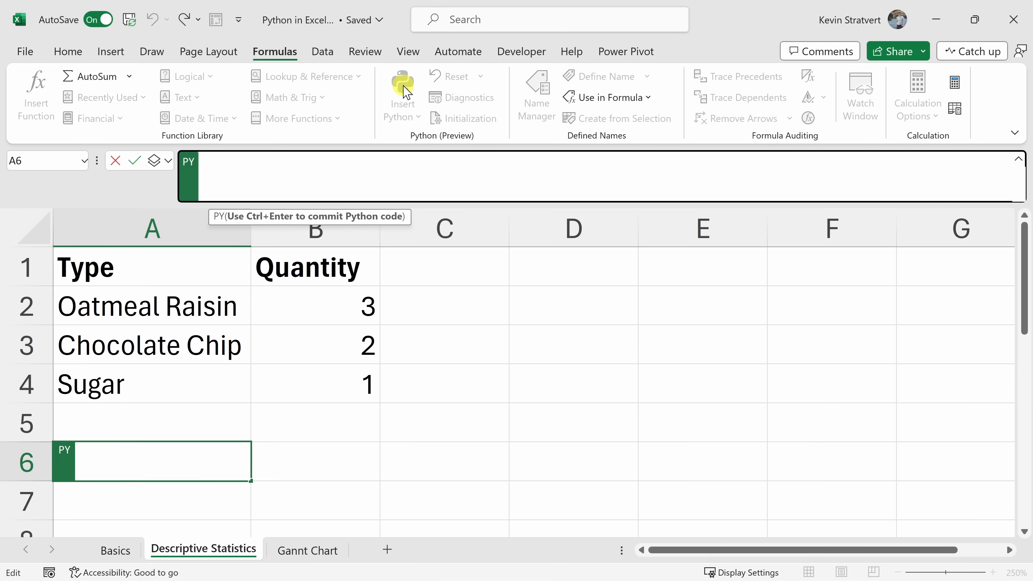
click(195, 164)
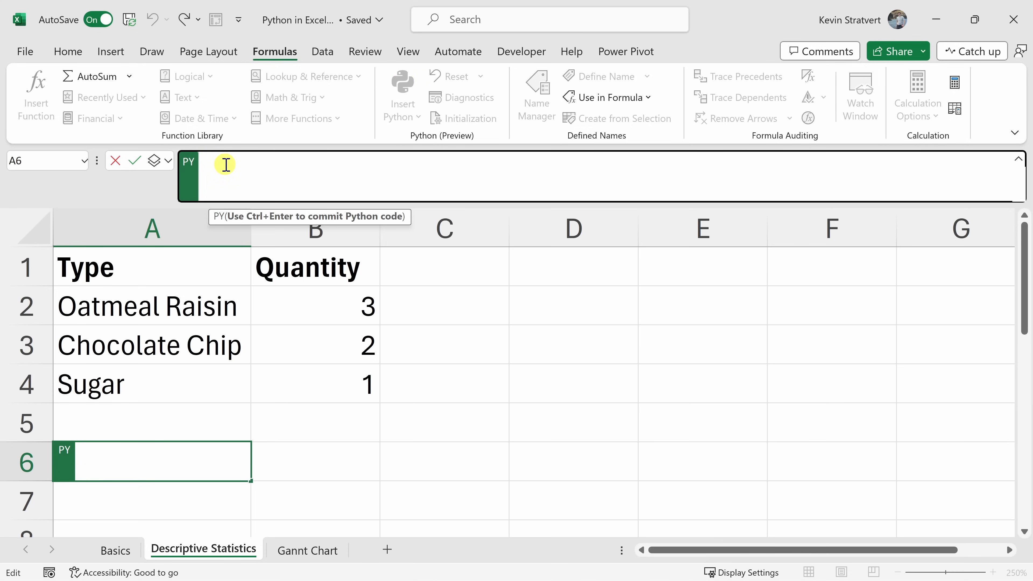
text(CookieTable)
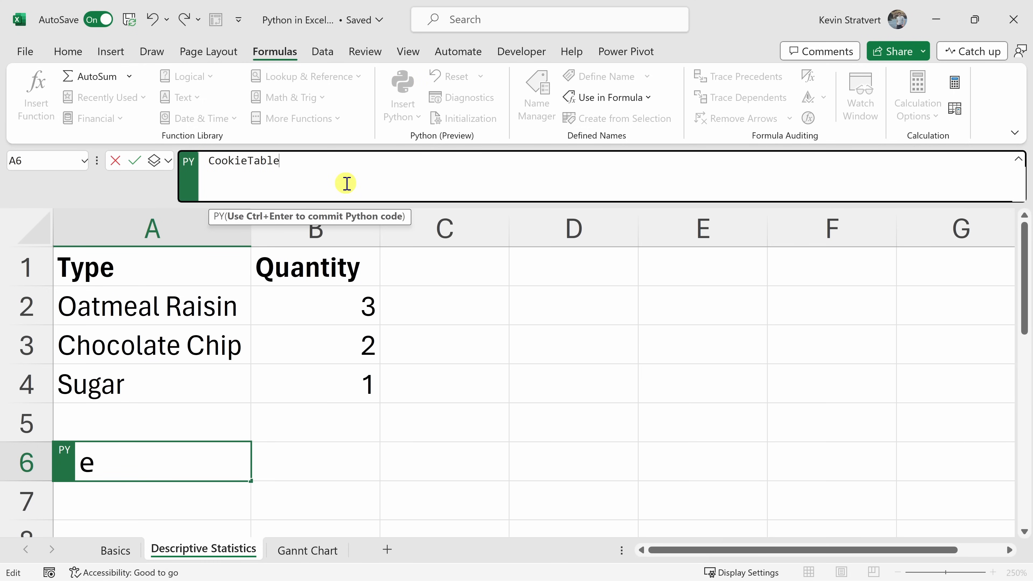
text( =)
drag(154, 261, 282, 364)
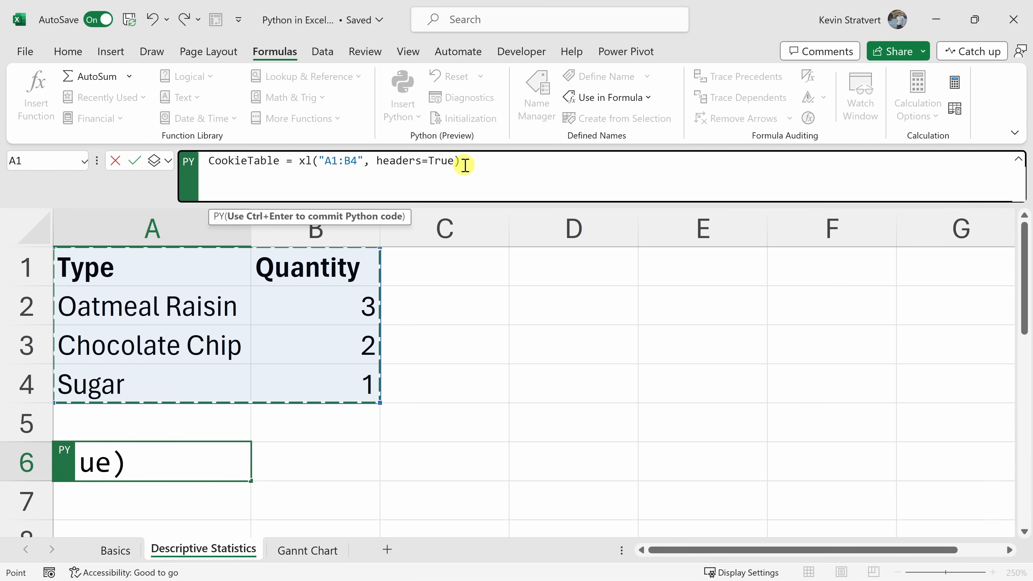
key(ctrl+Return)
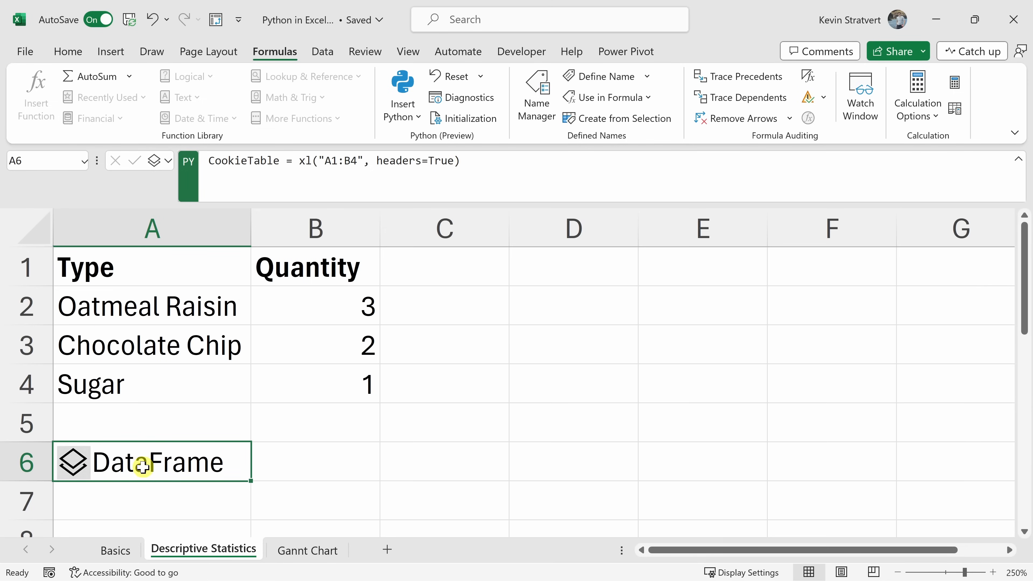
Show the data type card of the DataFrame in A6 to preview its contents, and close it
right_click(180, 459)
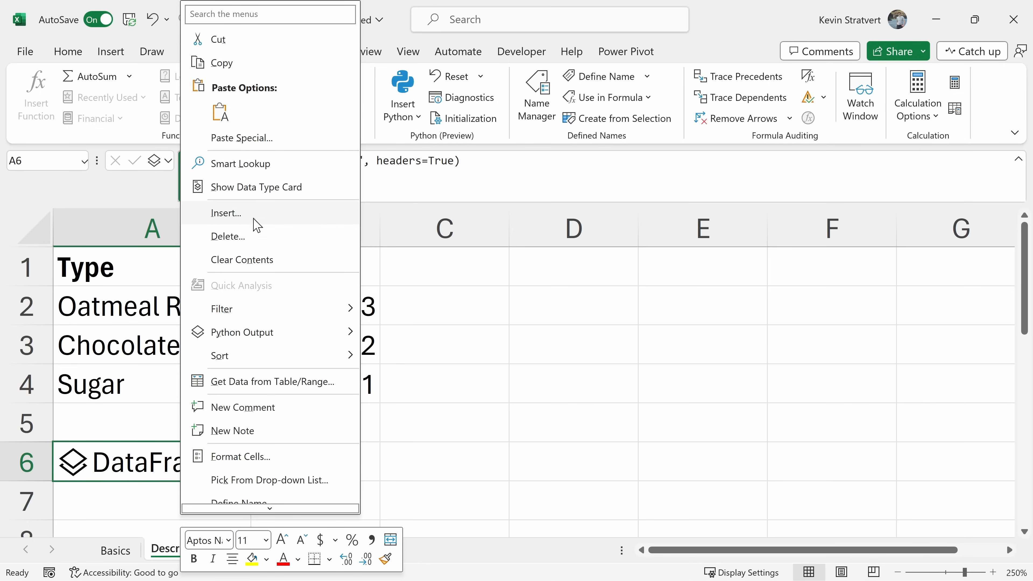
click(269, 196)
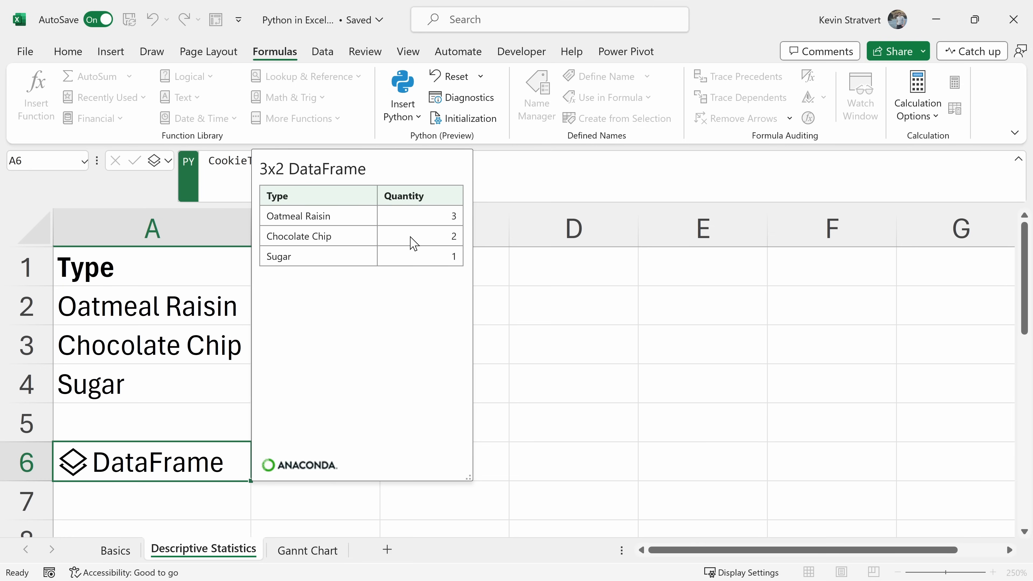
click(210, 429)
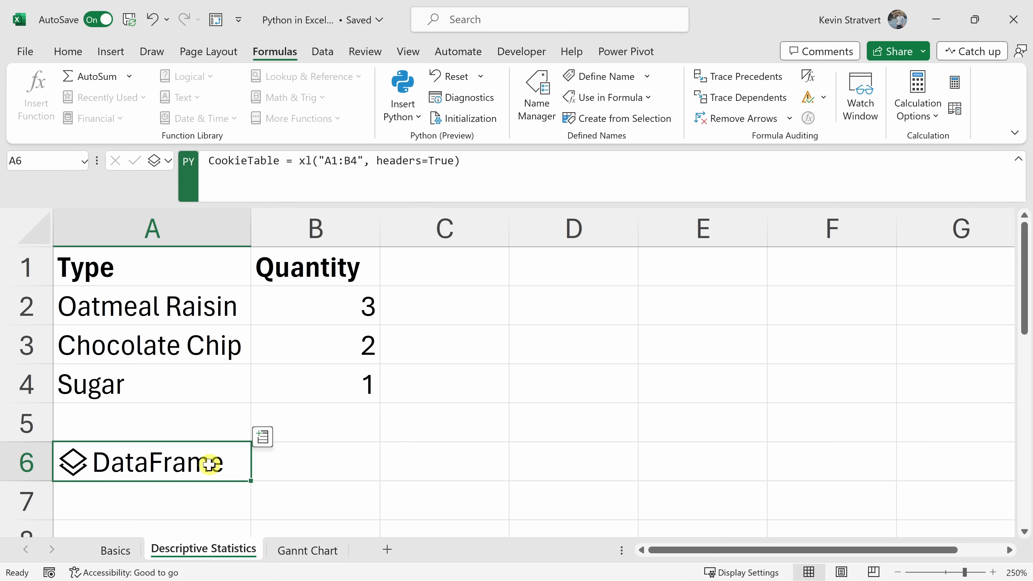
Switch the Python output of the DataFrame in A6 to Excel Value and review the spilled table
click(169, 162)
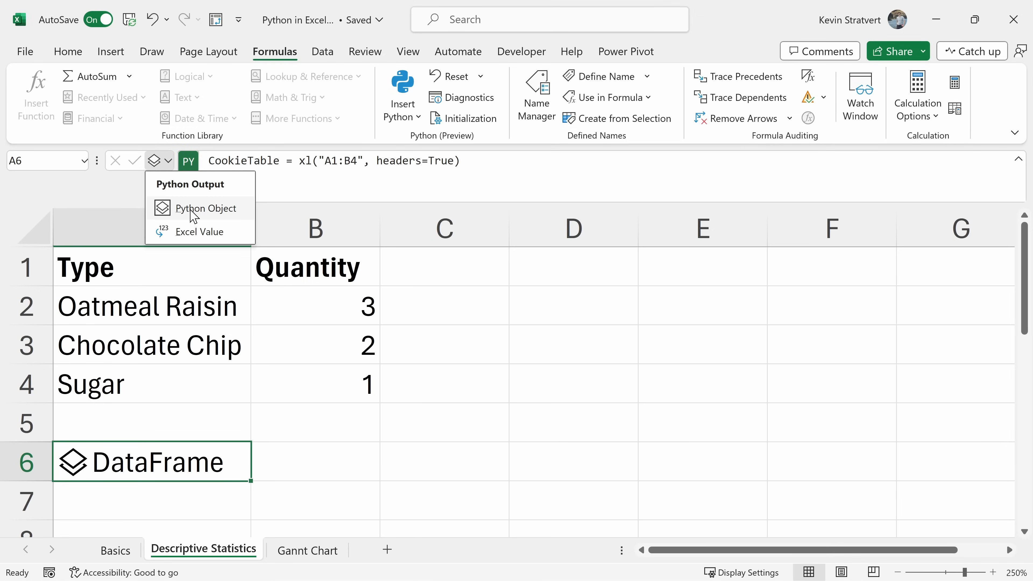
click(198, 232)
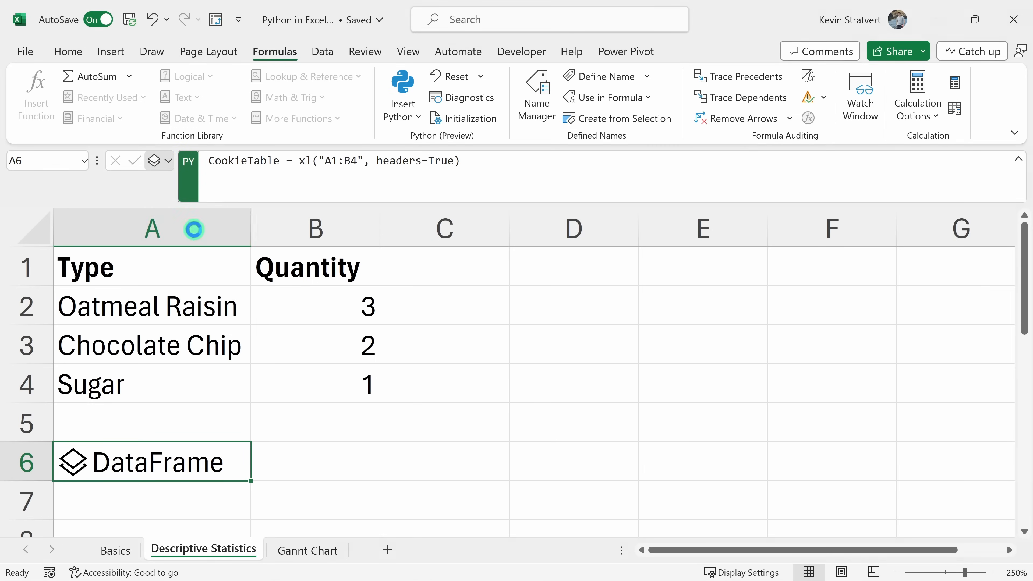
scroll(219, 337, down, 1)
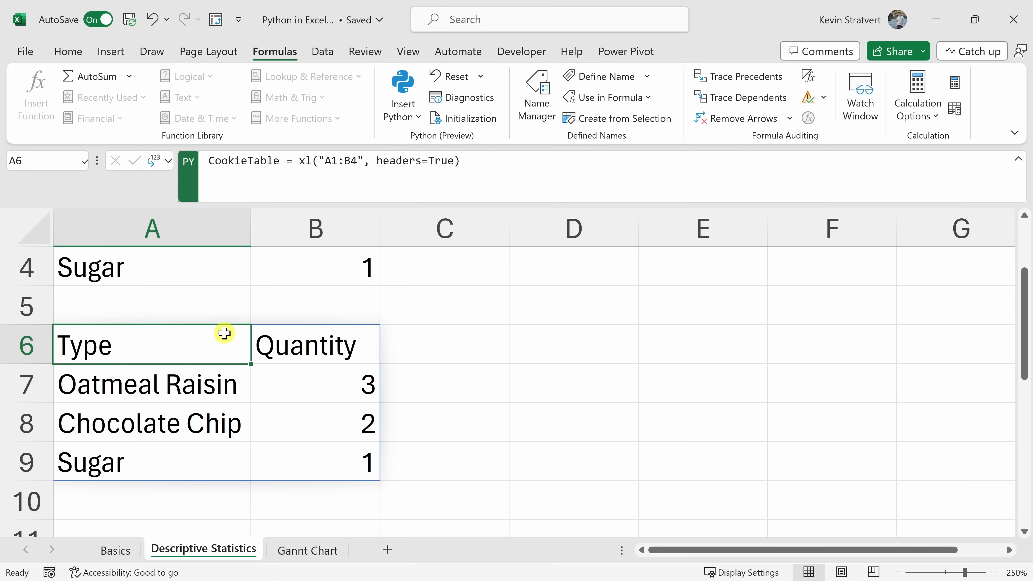
scroll(242, 334, up, 1)
scroll(242, 333, down, 1)
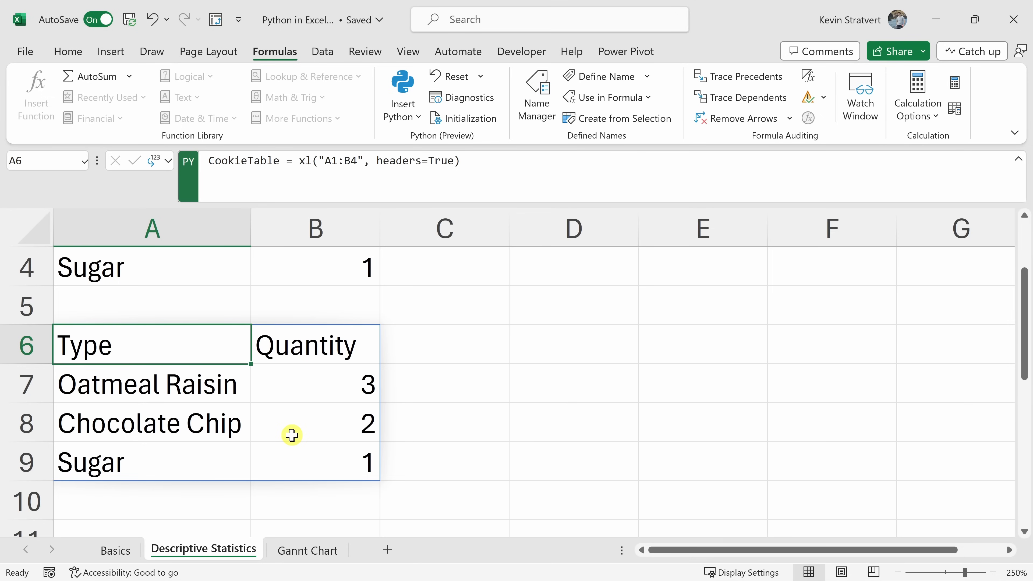
Return the Python output of A6 to Python Object
click(168, 161)
click(197, 206)
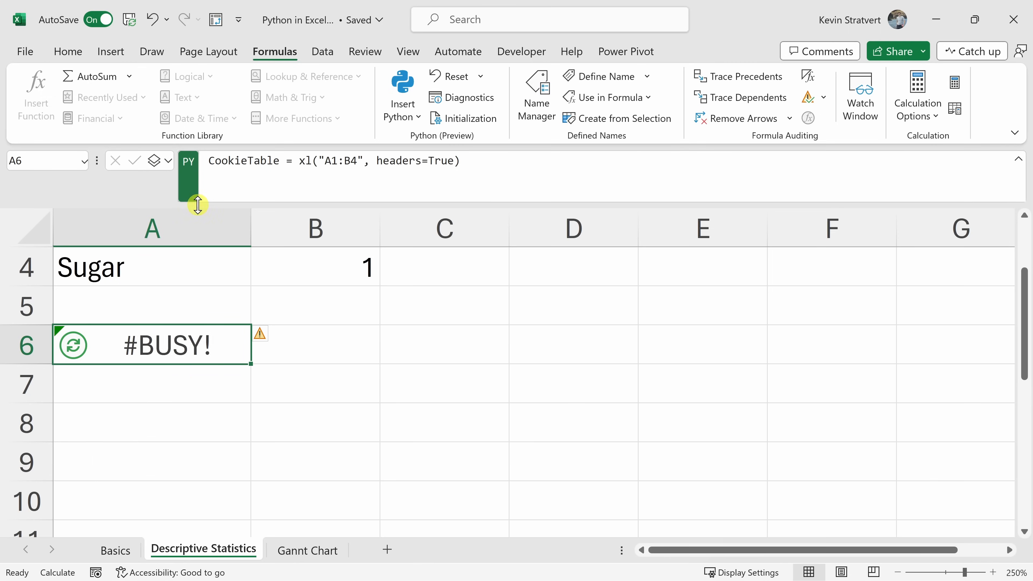
scroll(233, 344, up, 1)
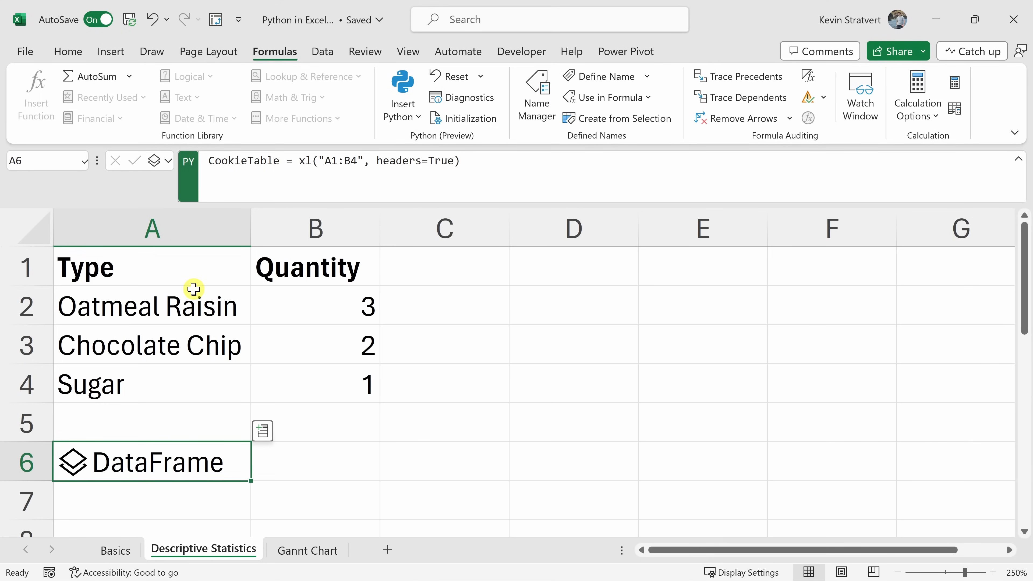
Highlight the cookie table in A1:B4, and look through the Get Data import sources, such as files and Azure
drag(192, 273, 330, 382)
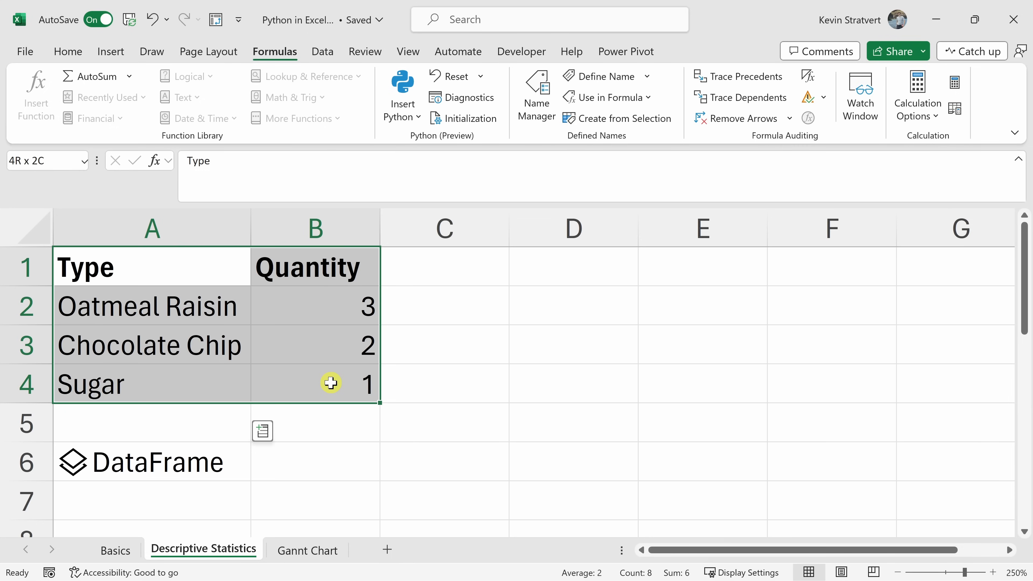
click(331, 382)
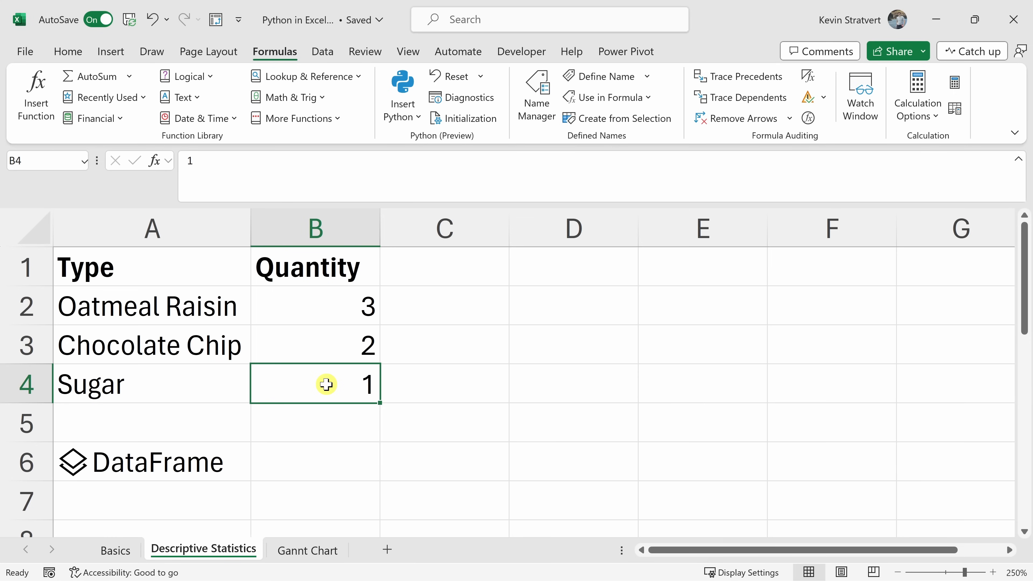
click(329, 53)
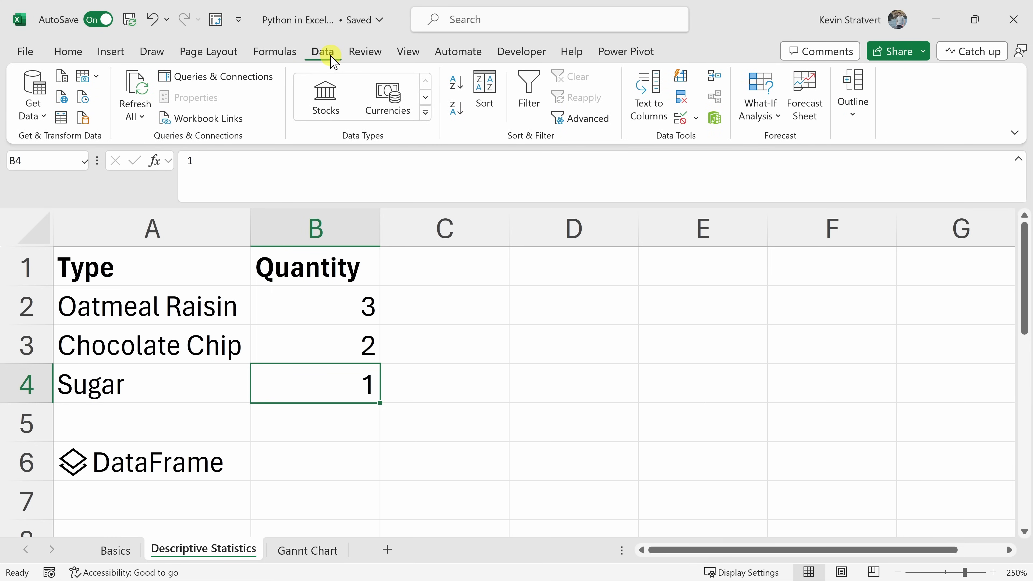
click(36, 116)
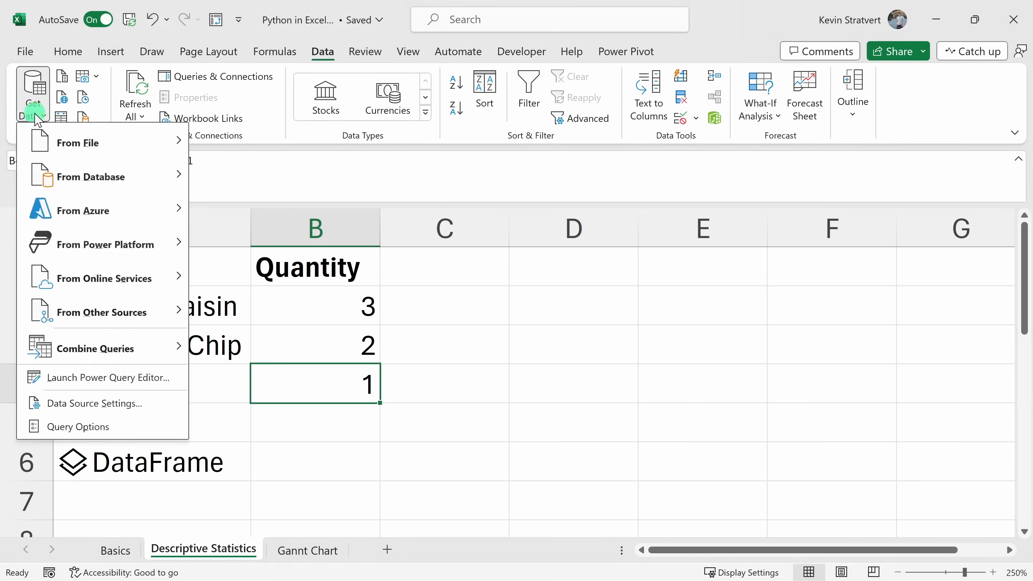
mouse_move(65, 141)
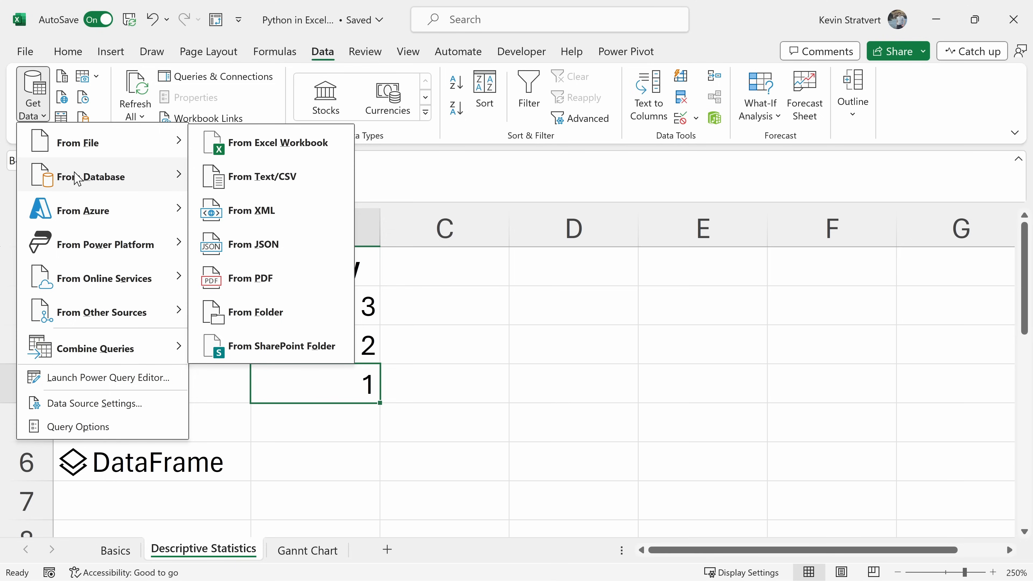
mouse_move(107, 221)
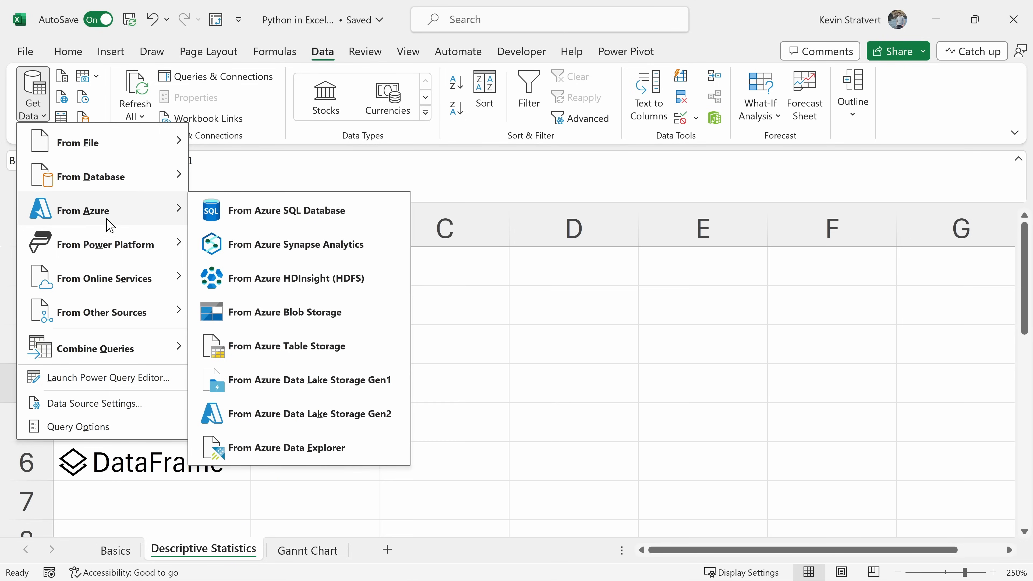
click(40, 116)
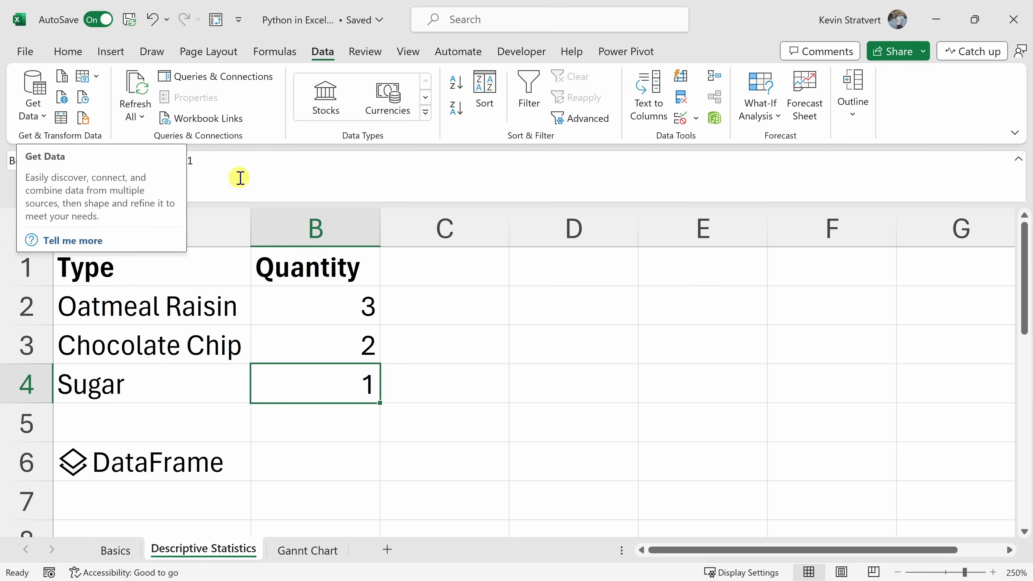
With A6 selected, show the Python initialization settings, highlight the import statements from numpy to seaborn, and close the settings
click(196, 464)
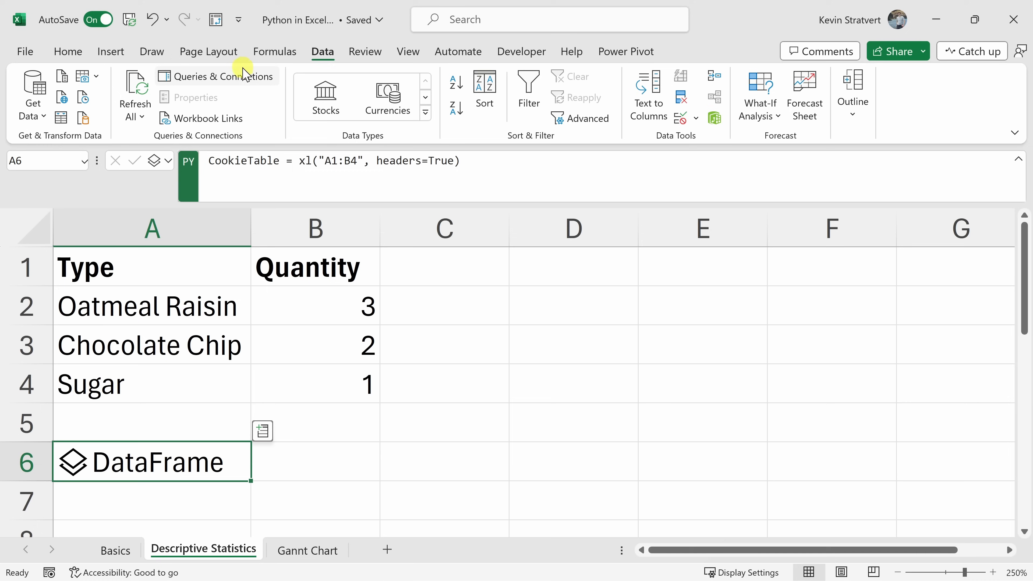
click(275, 56)
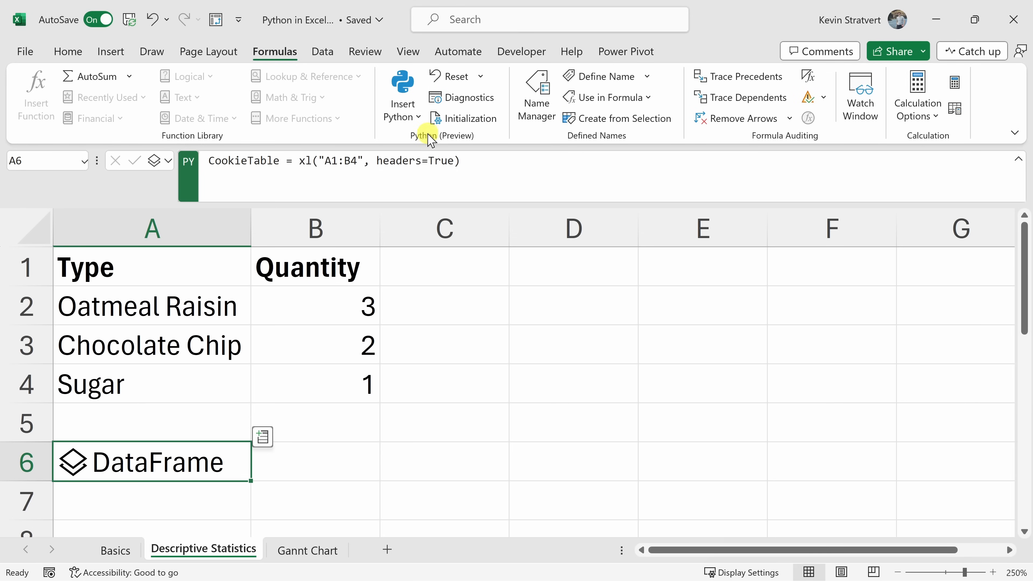
click(470, 122)
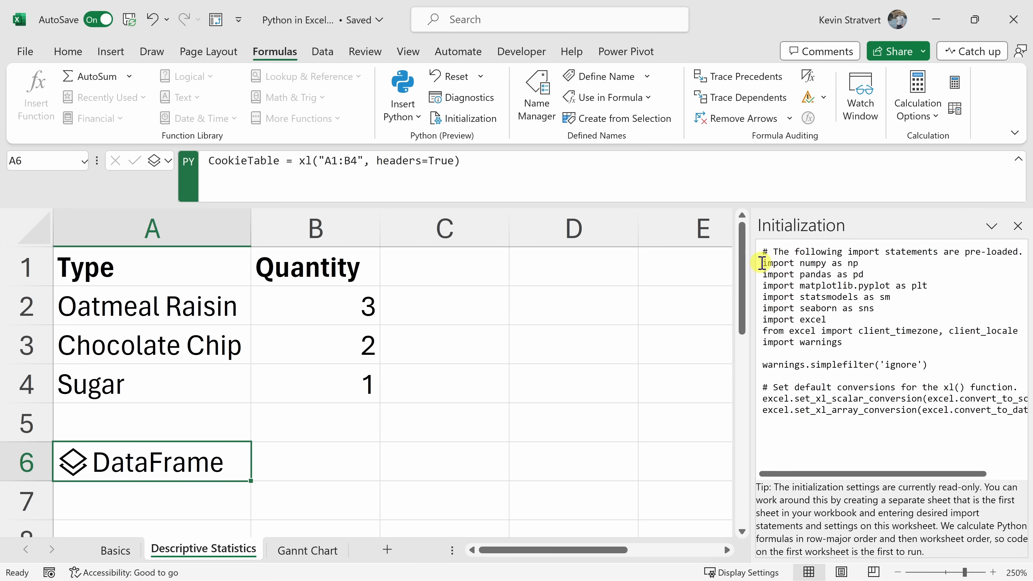
drag(765, 263, 932, 314)
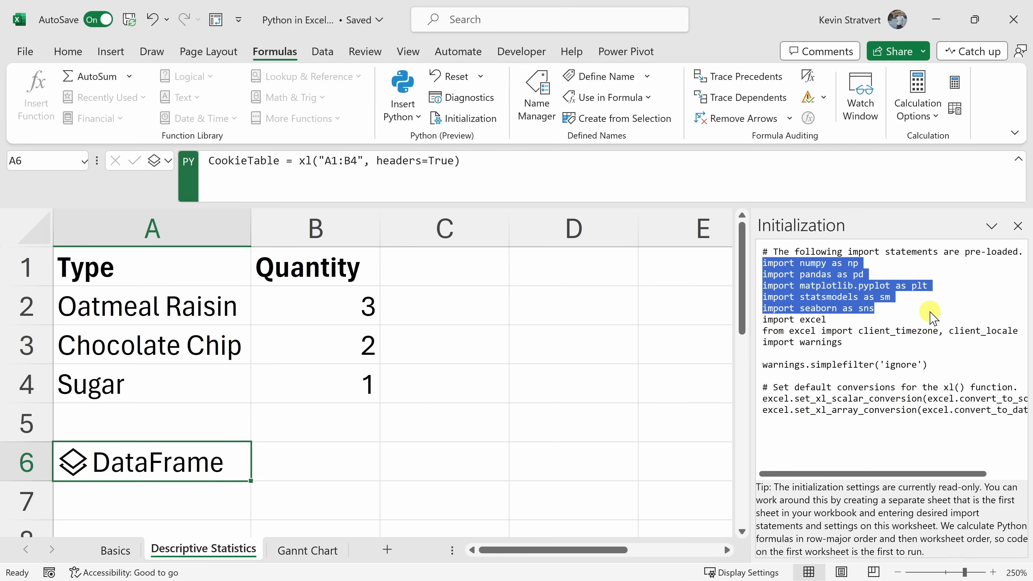
click(913, 310)
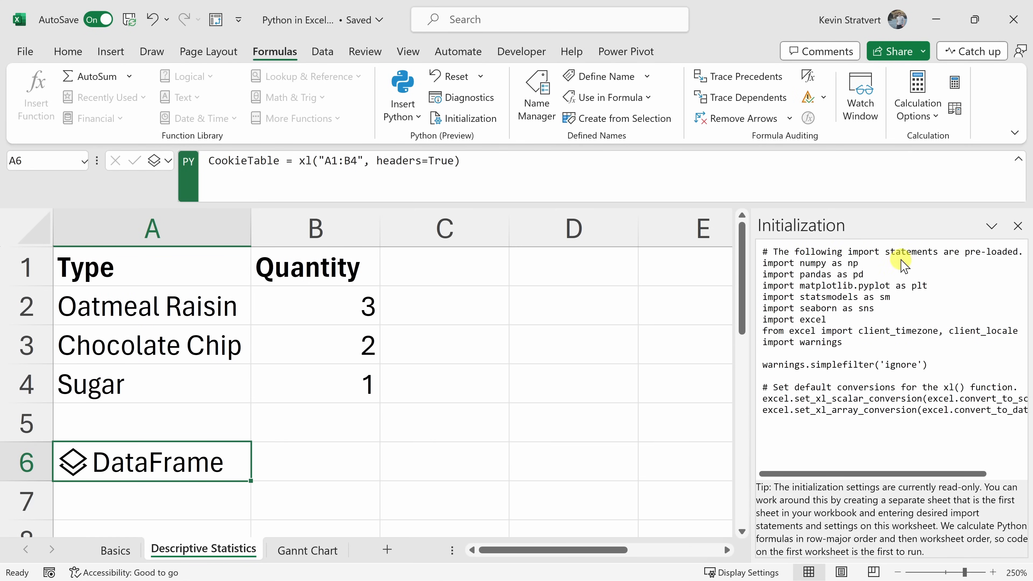
click(1018, 227)
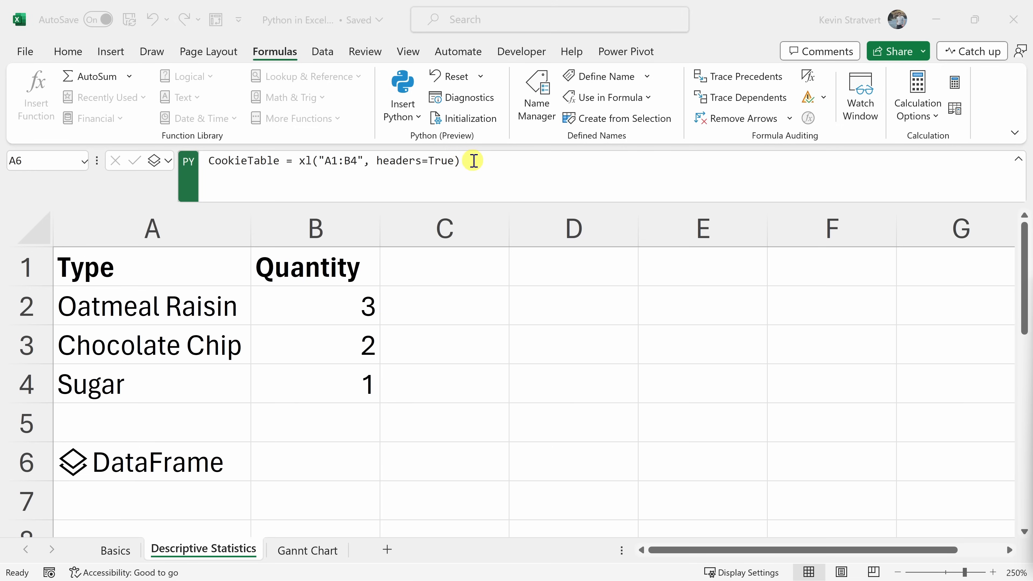
Append .describe() to the Python code in A6 after xl("A1:B4", headers=True) and commit it
click(174, 464)
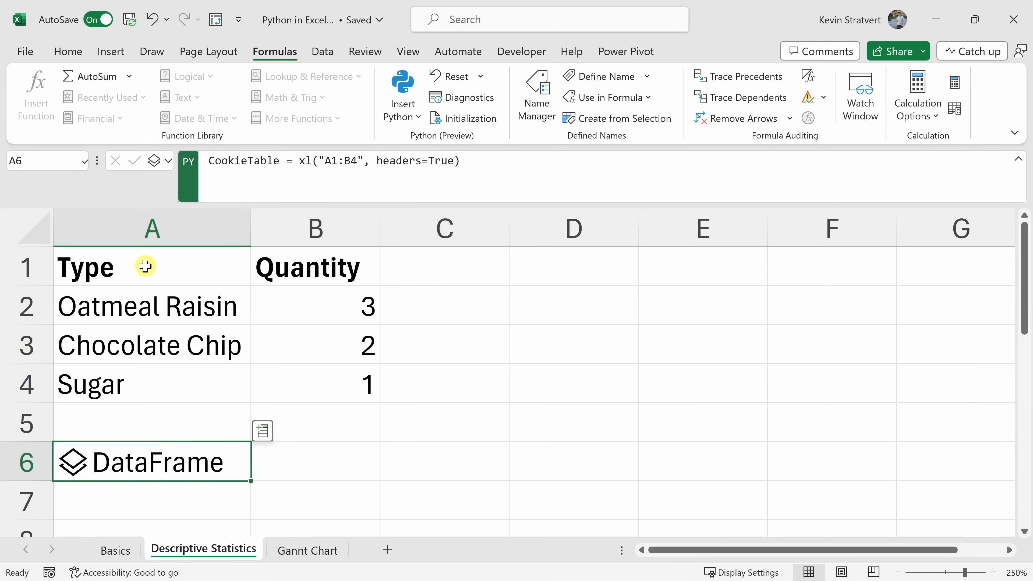
drag(145, 266, 303, 384)
click(167, 460)
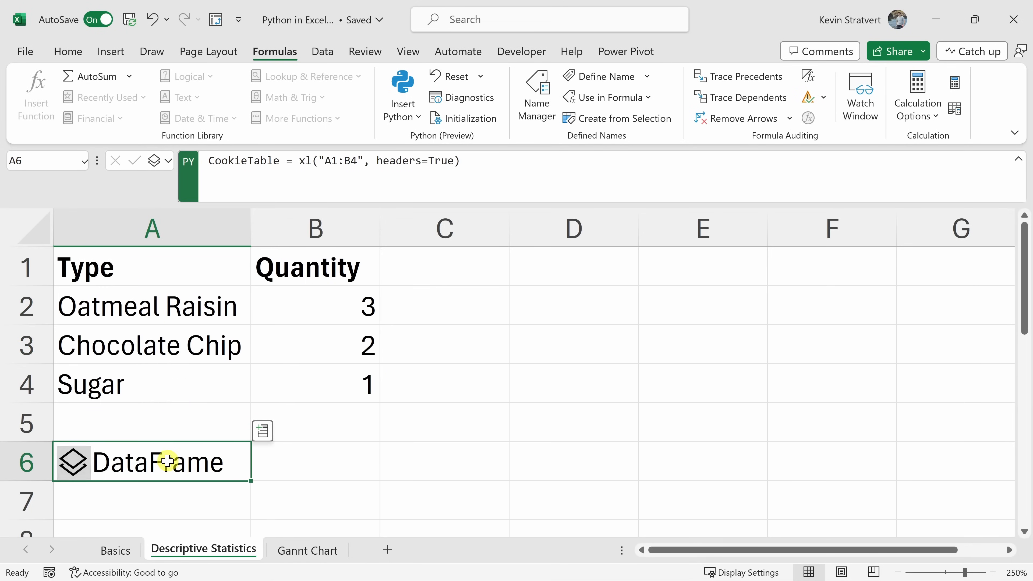
click(484, 161)
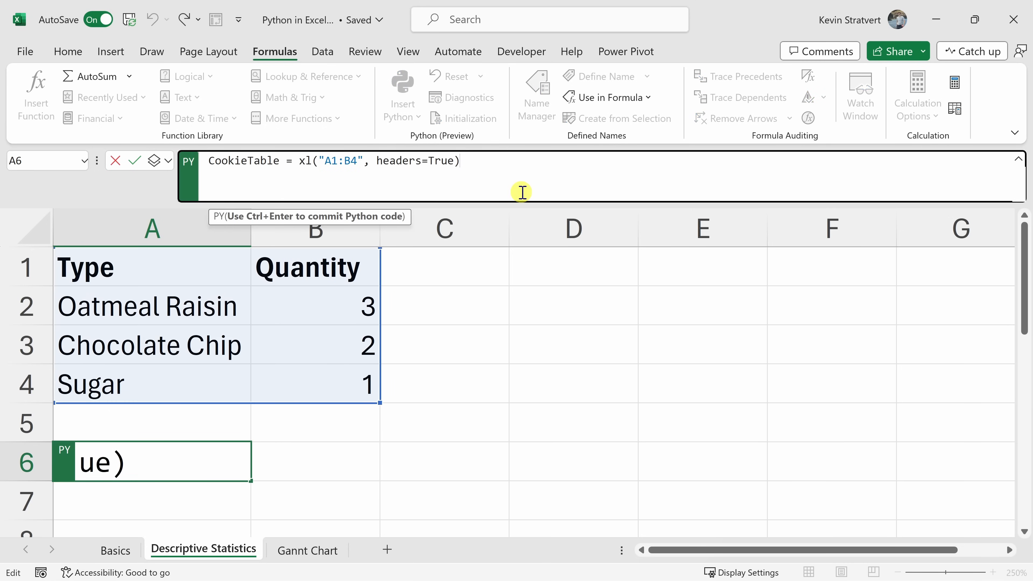
text(.describe)
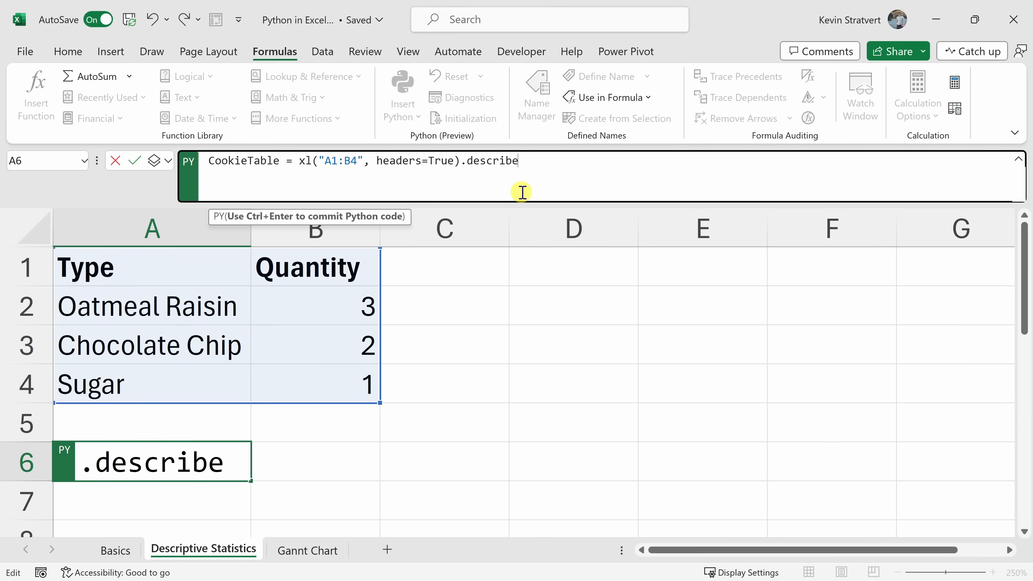
text(())
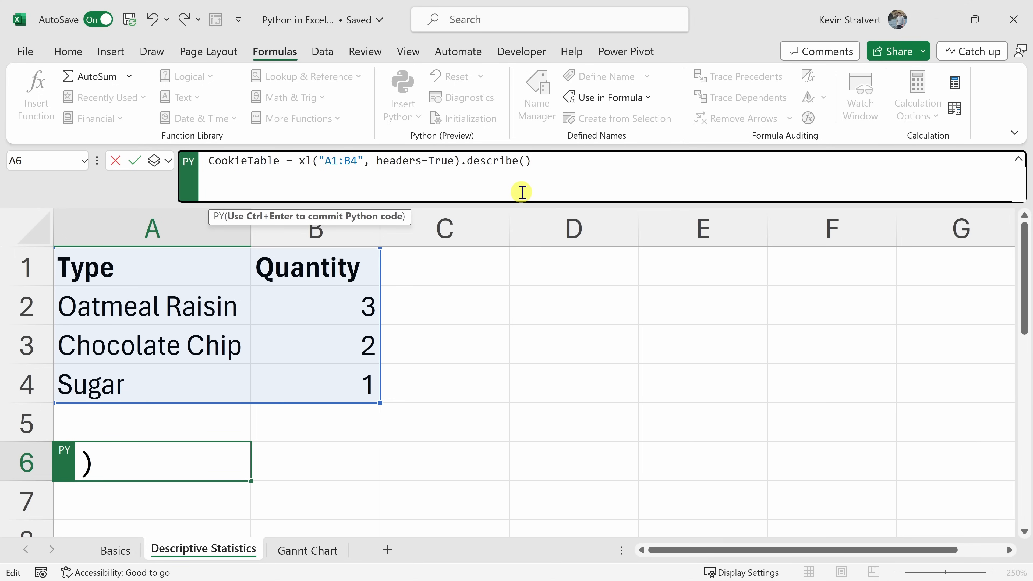
key(ctrl+Return)
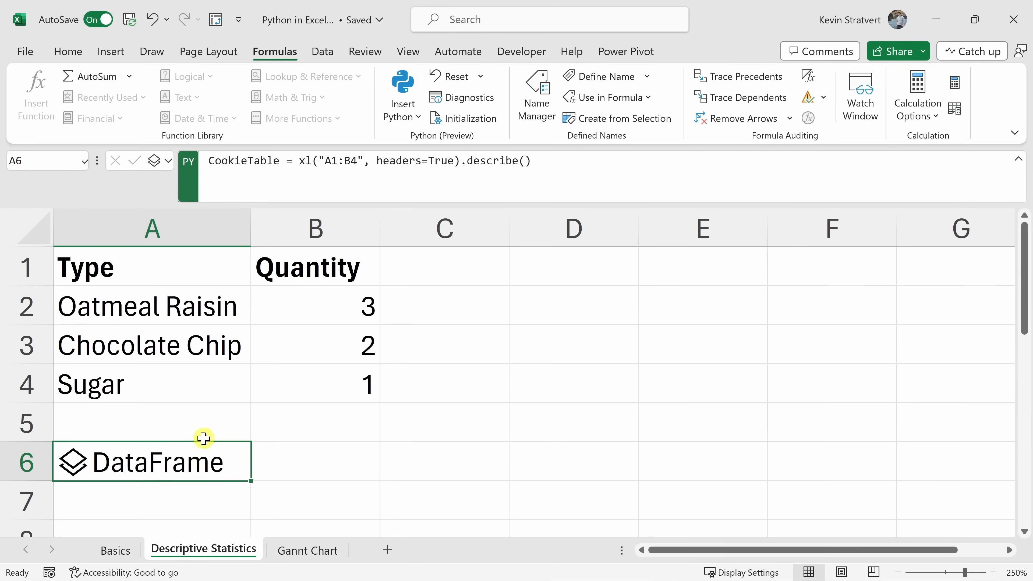
Switch the Python output of A6 to Excel Value and bring the whole spilled statistics table into view
click(168, 161)
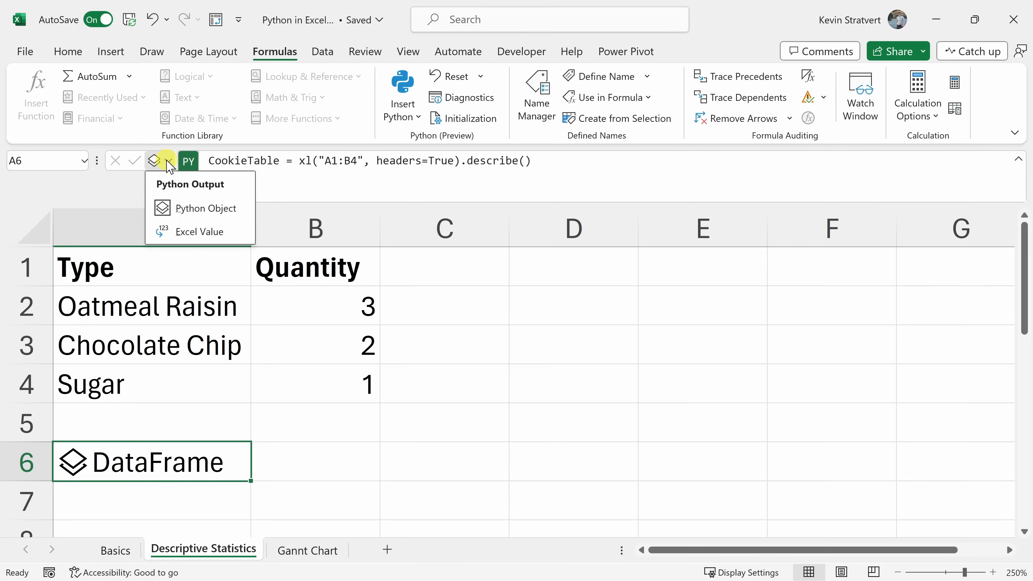
click(197, 232)
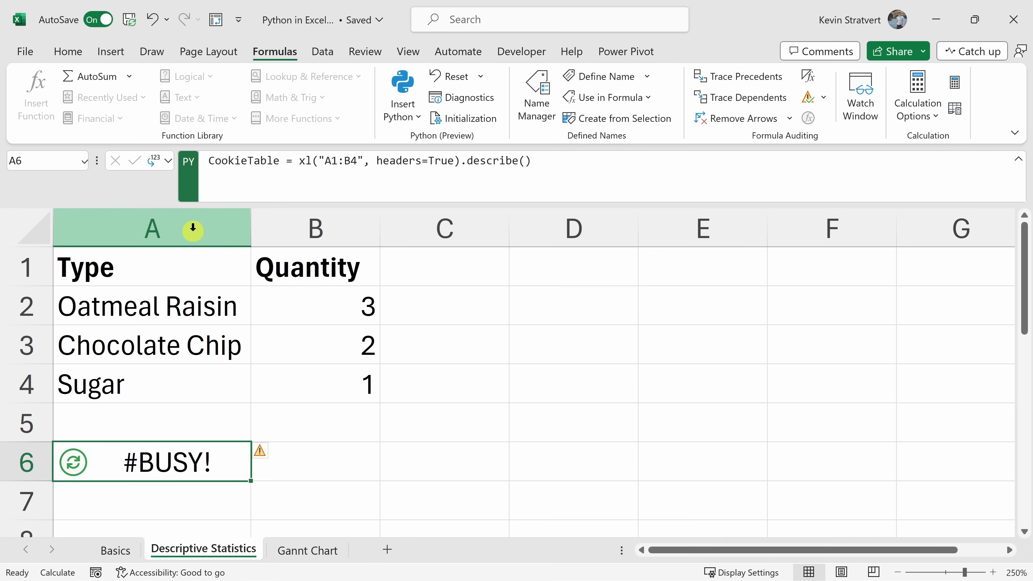
scroll(265, 345, down, 1)
scroll(265, 344, down, 1)
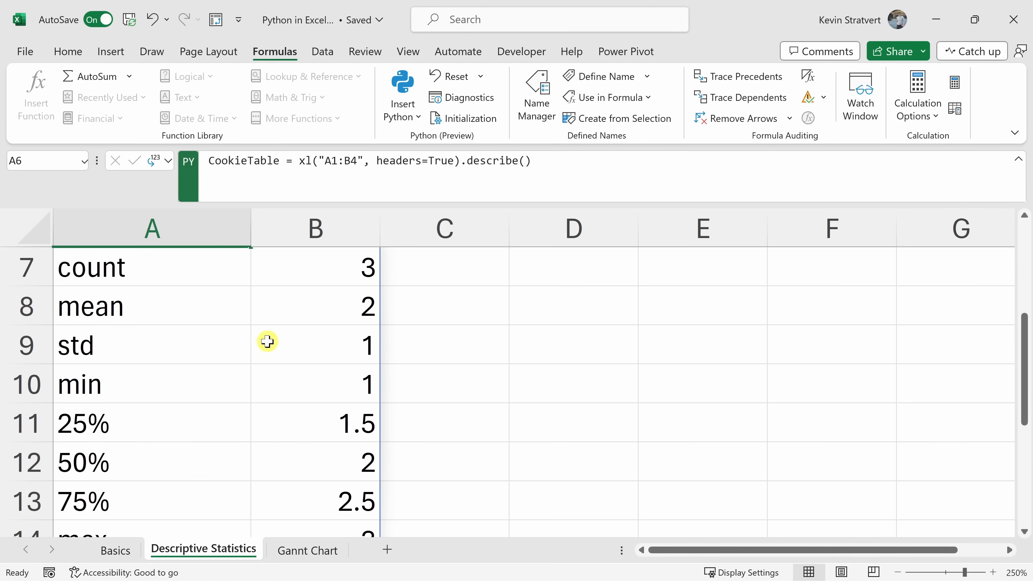
ctrl+scroll(196, 337, down, 2)
ctrl+scroll(195, 337, down, 1)
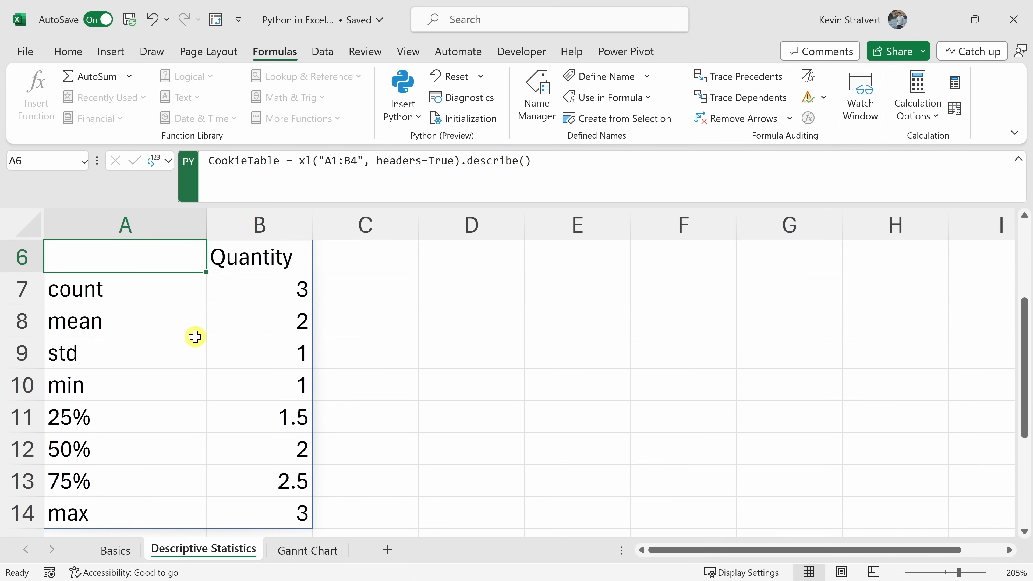
ctrl+scroll(195, 337, down, 1)
scroll(196, 337, up, 1)
scroll(196, 336, down, 1)
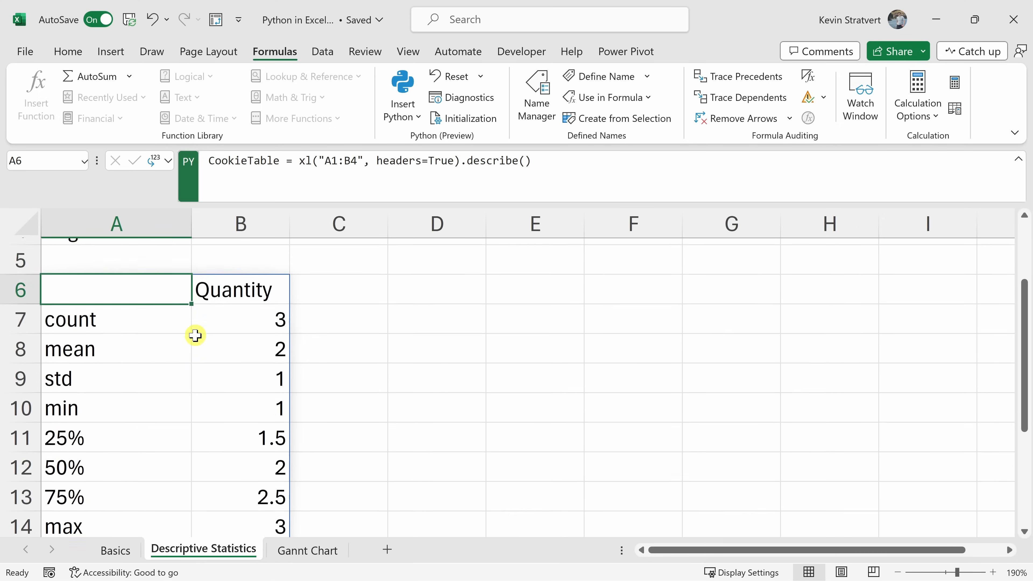
Examine the descriptive statistics in A6:B14, including count, mean, standard deviation, percentiles and the Quantity heading
drag(149, 310, 275, 305)
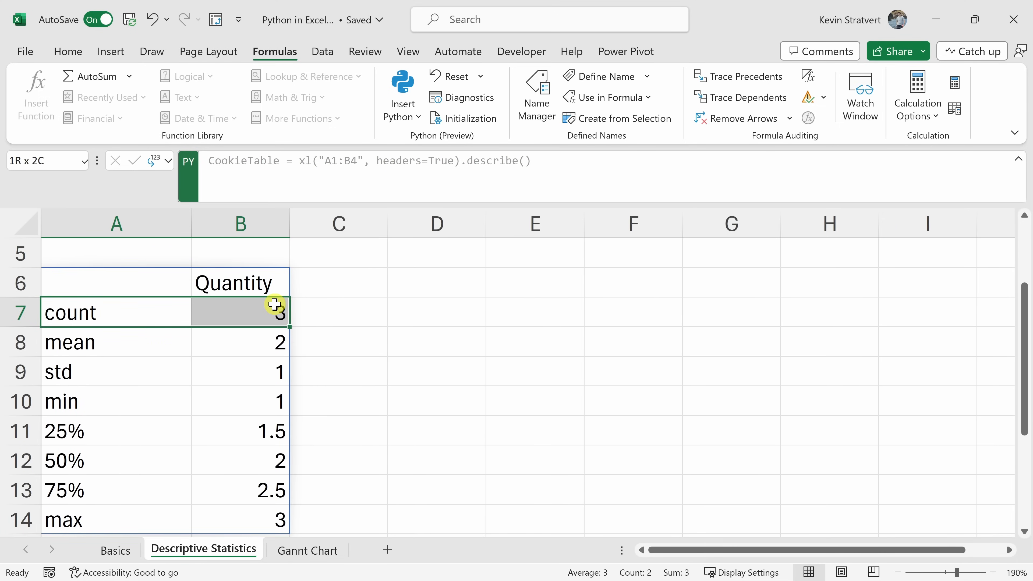
drag(134, 340, 249, 349)
drag(131, 365, 225, 374)
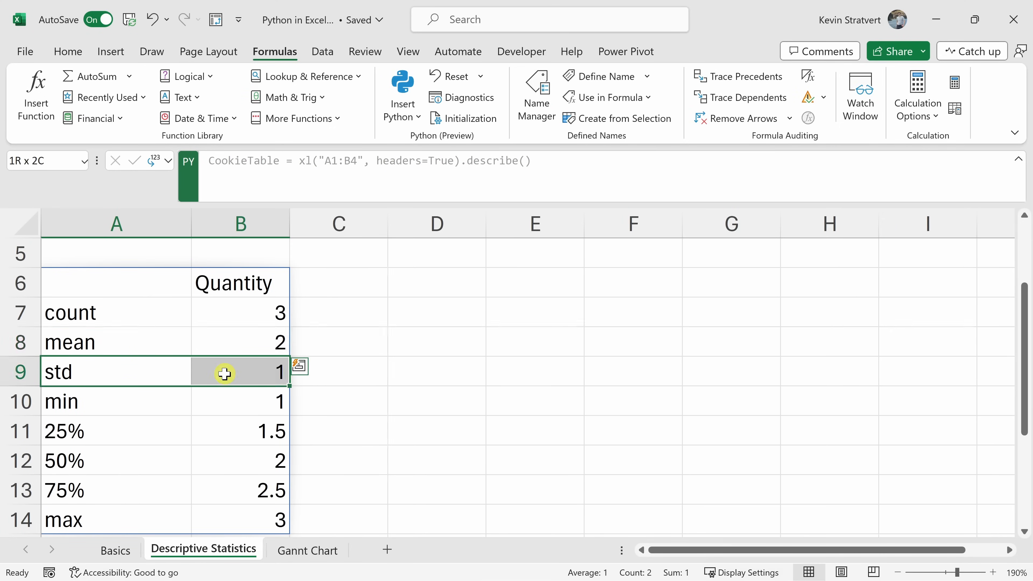
scroll(163, 366, down, 1)
drag(81, 342, 251, 411)
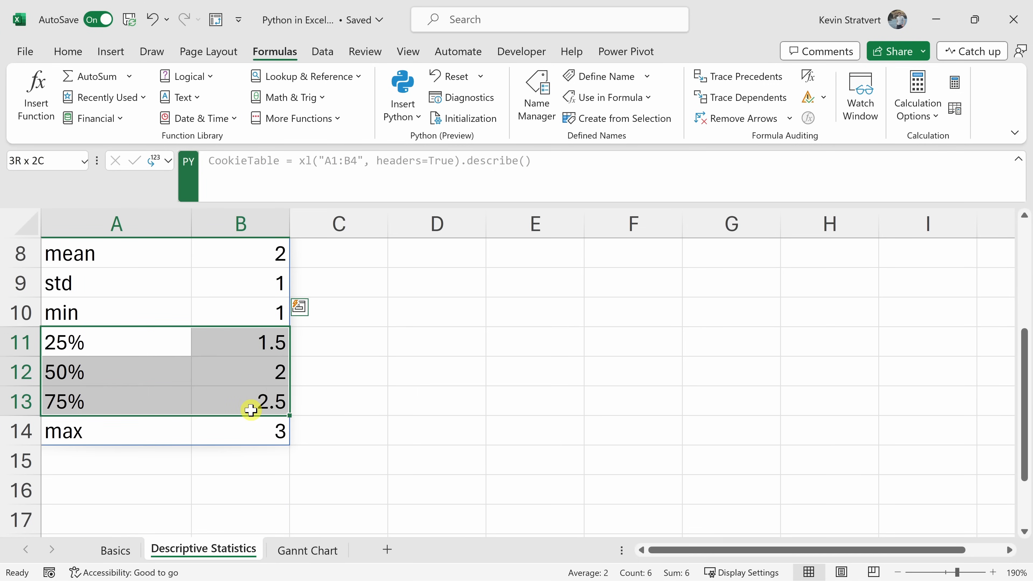
click(253, 407)
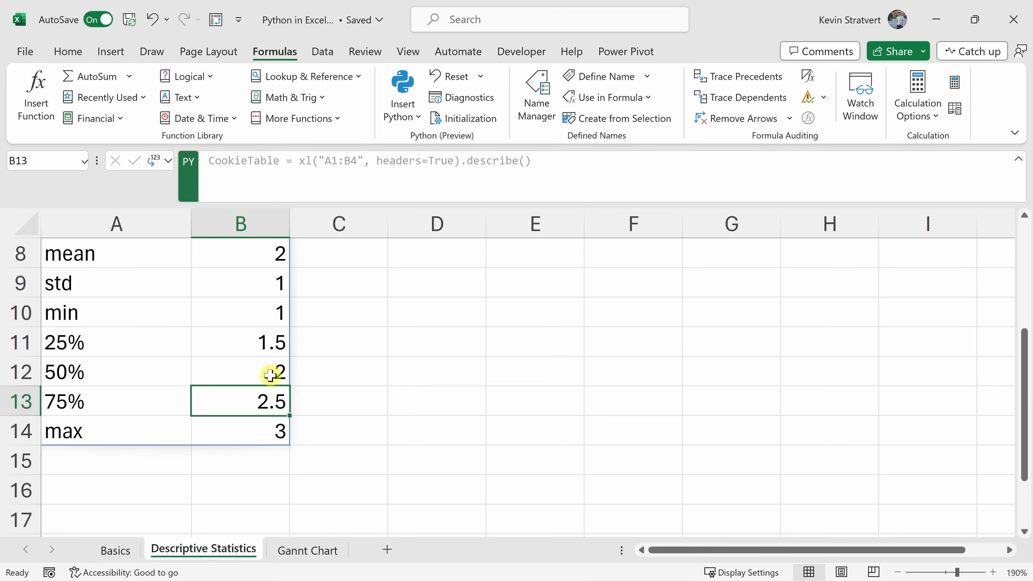
scroll(271, 375, up, 1)
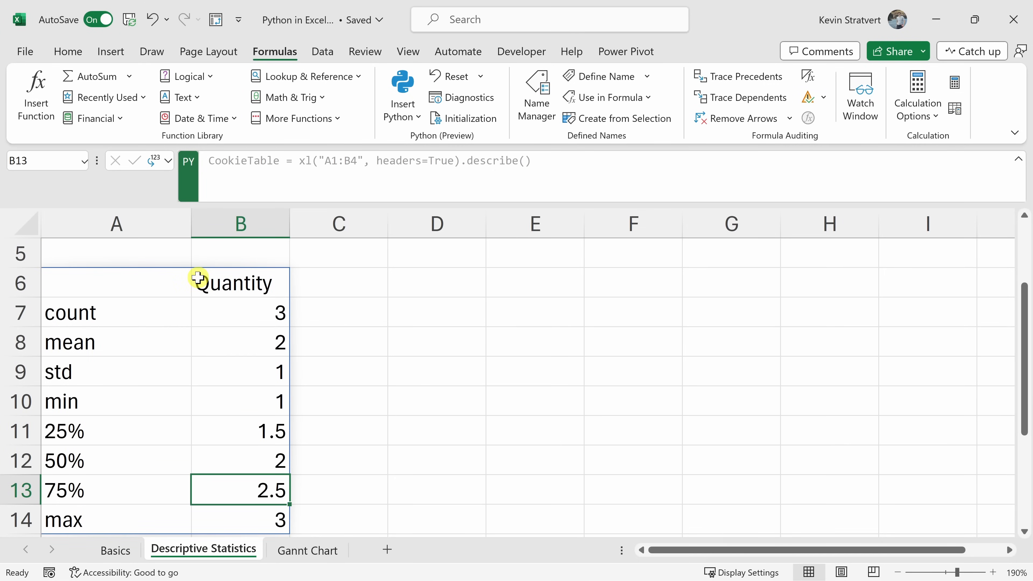
drag(111, 313, 245, 517)
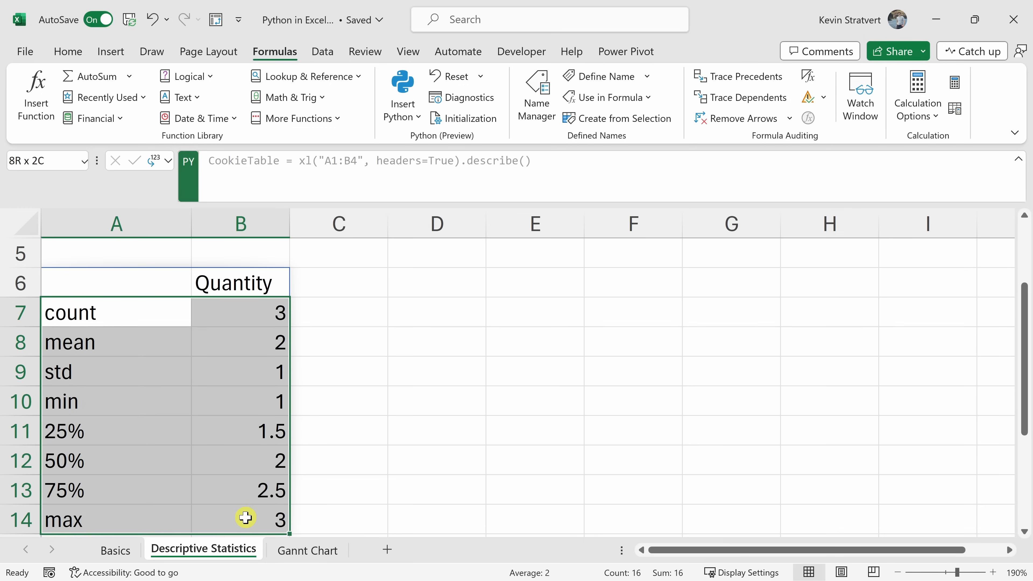
click(245, 516)
click(239, 276)
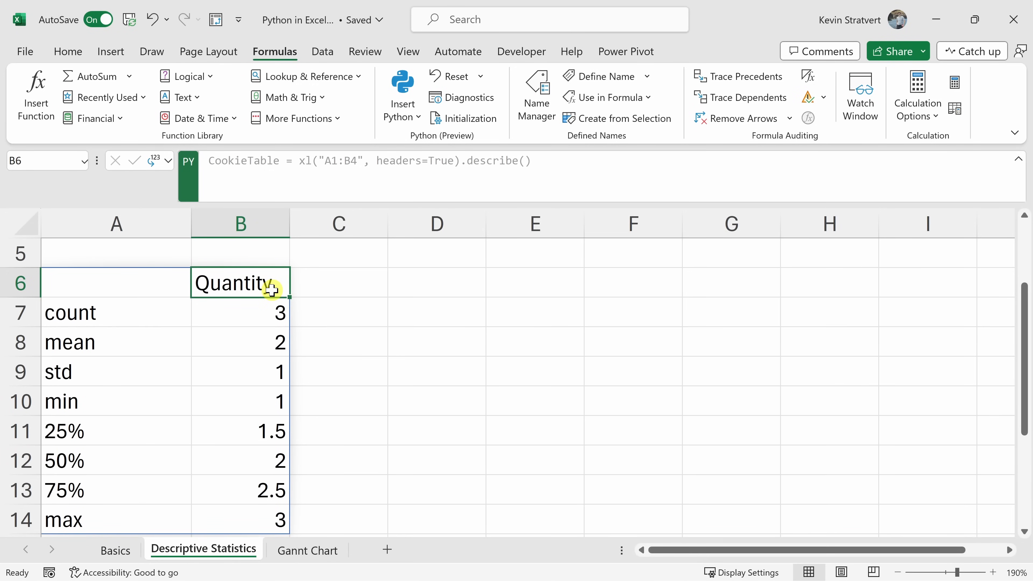
Go to the Gannt Chart sheet and highlight the task table A1:C8 with its start and end dates
click(308, 552)
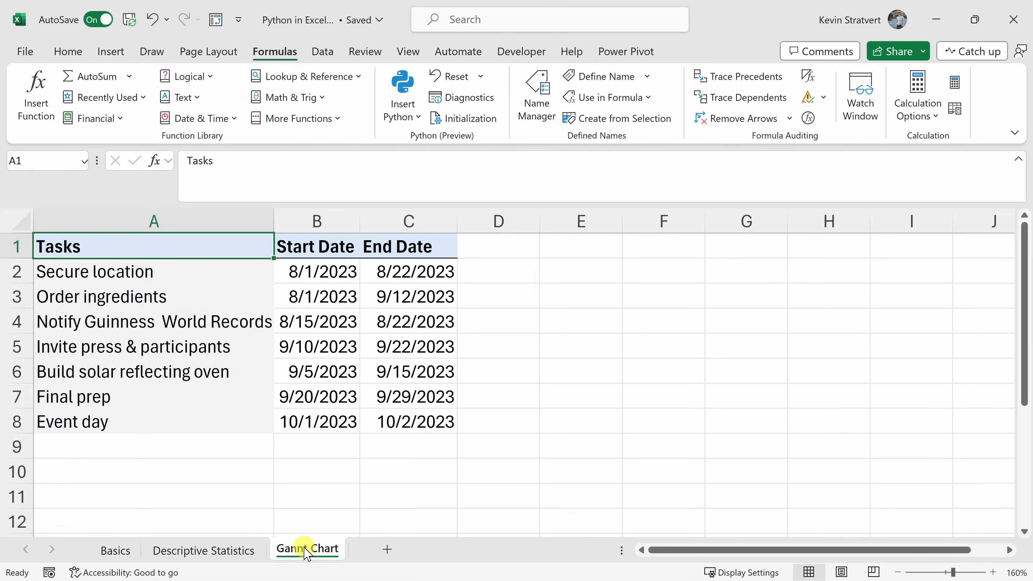
drag(189, 244, 399, 417)
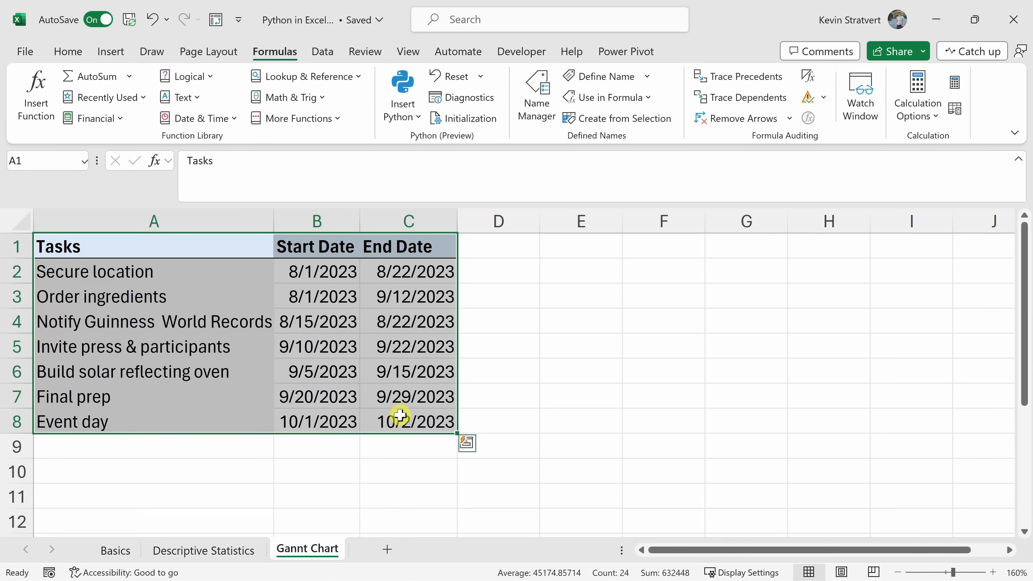
click(400, 419)
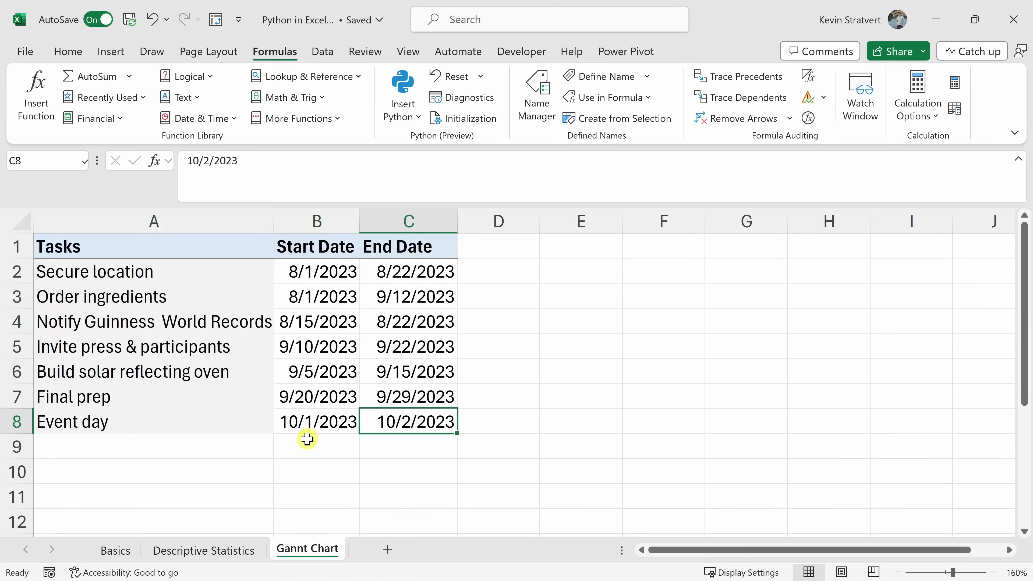
Look through all built-in chart types for a Gantt option and leave without inserting a chart
click(111, 52)
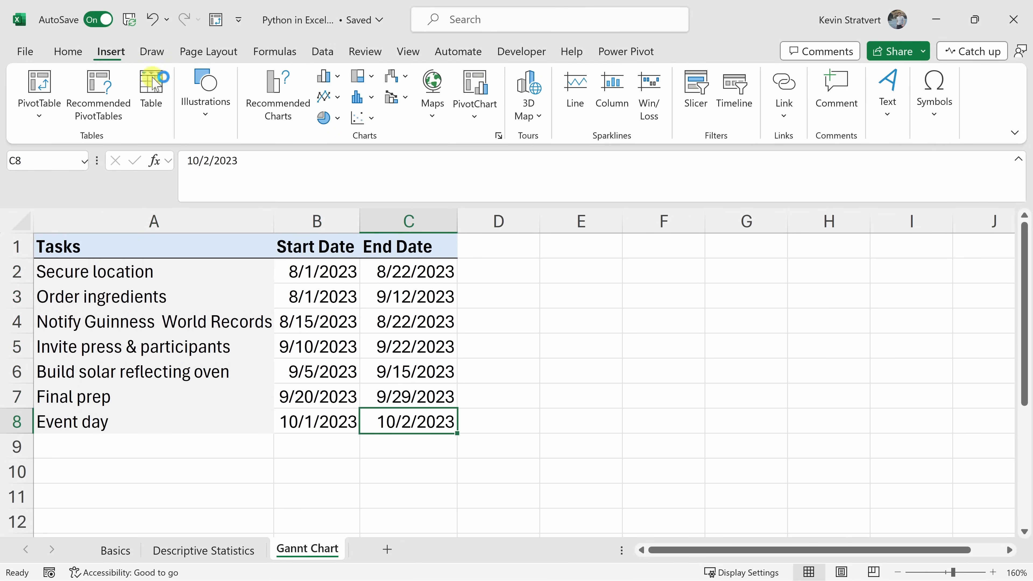
click(277, 102)
click(360, 86)
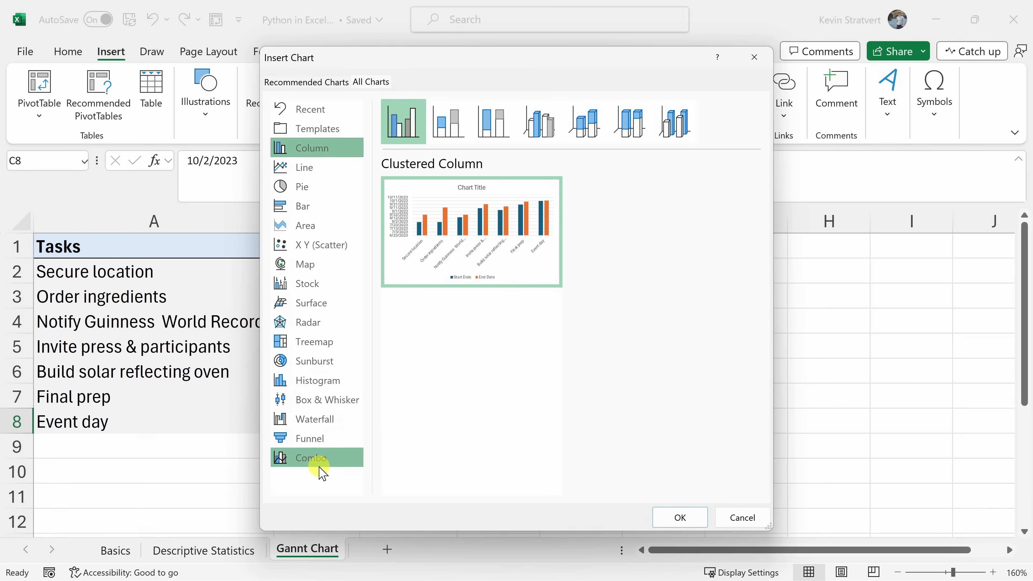
click(742, 520)
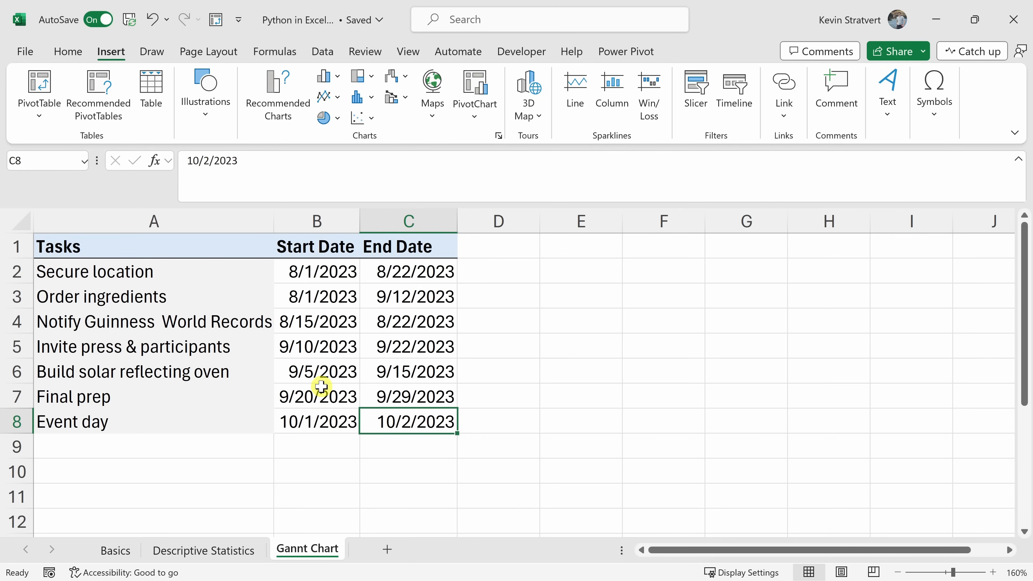
Insert Python in A10 with df=xl("A1:C8", headers=True), referencing the task table, and commit it
drag(196, 256, 409, 423)
click(212, 464)
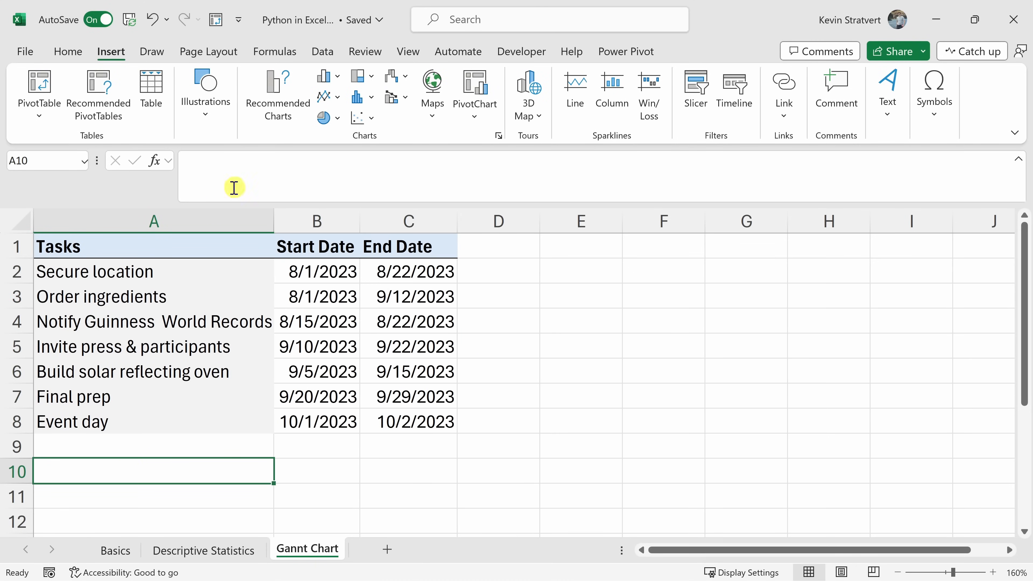
click(272, 50)
click(405, 83)
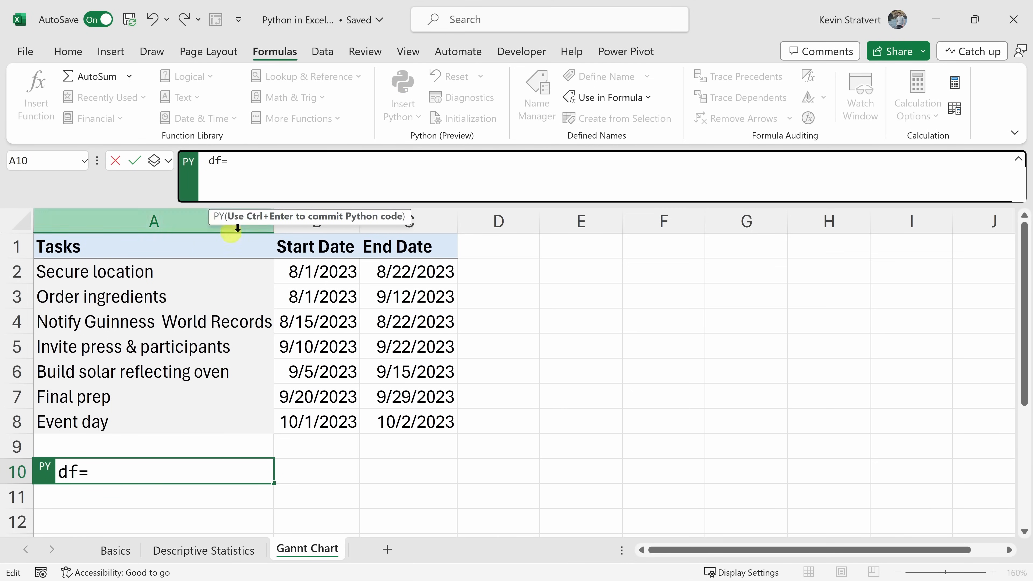
drag(120, 244, 405, 415)
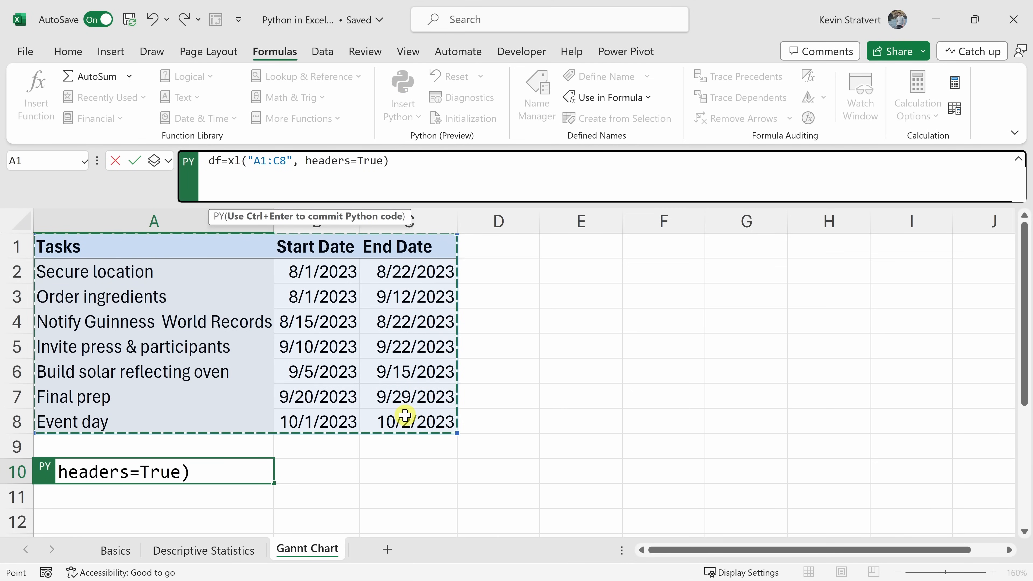
key(ctrl+Return)
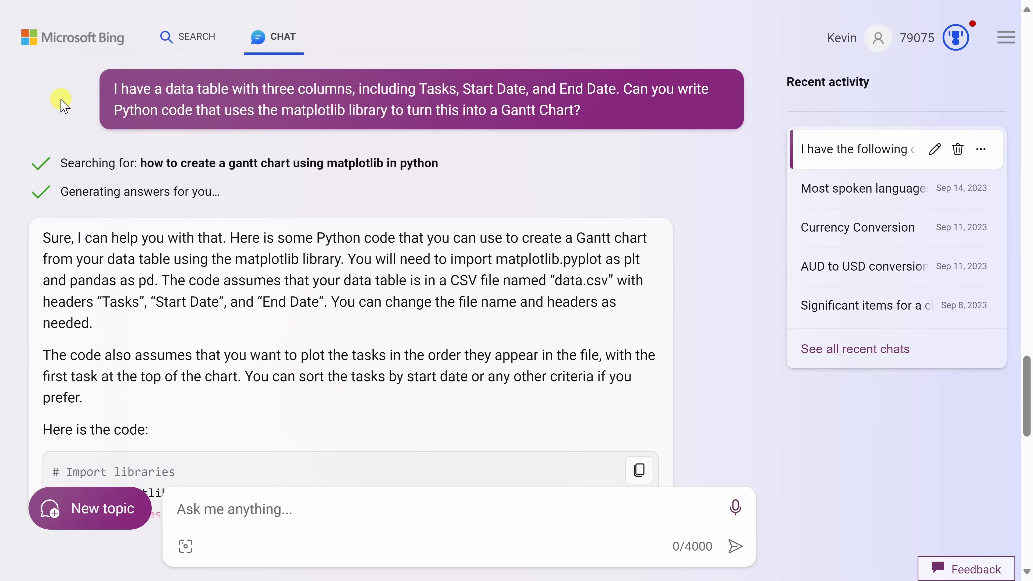
In Bing Chat, review the generated matplotlib code for a Gantt chart and copy the whole code block
mouse_move(104, 98)
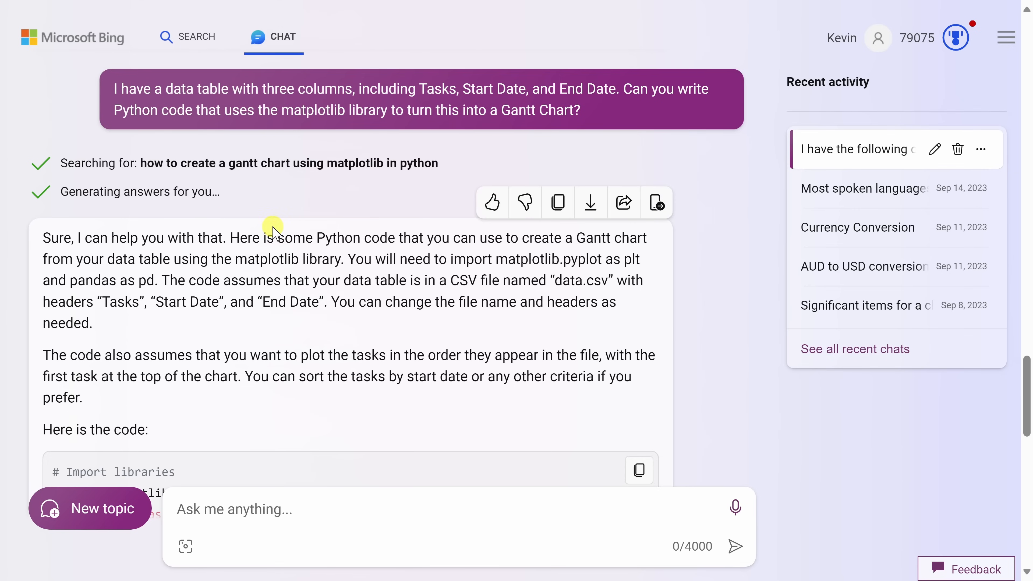
scroll(273, 230, down, 8)
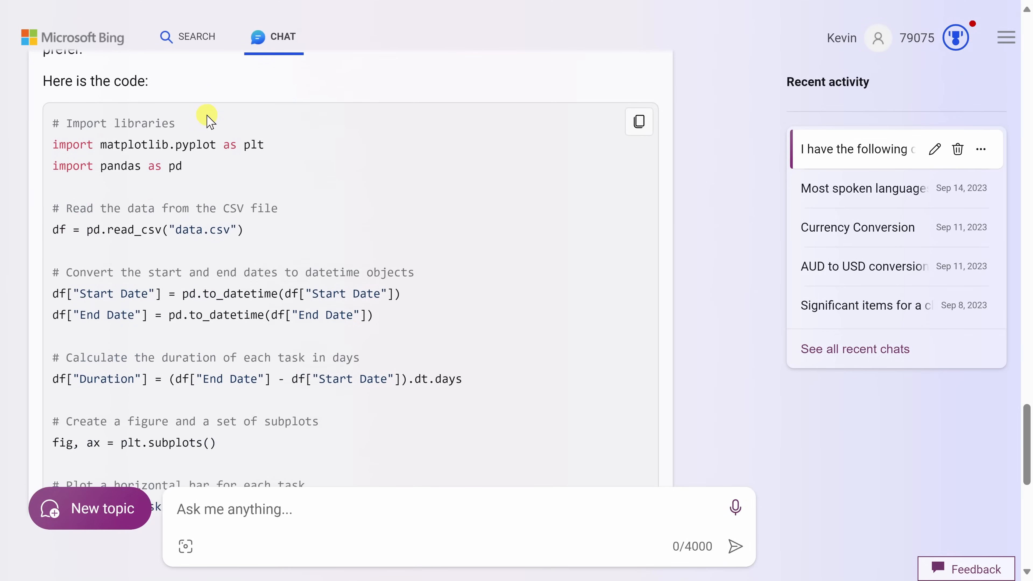
scroll(207, 118, down, 10)
scroll(230, 144, up, 6)
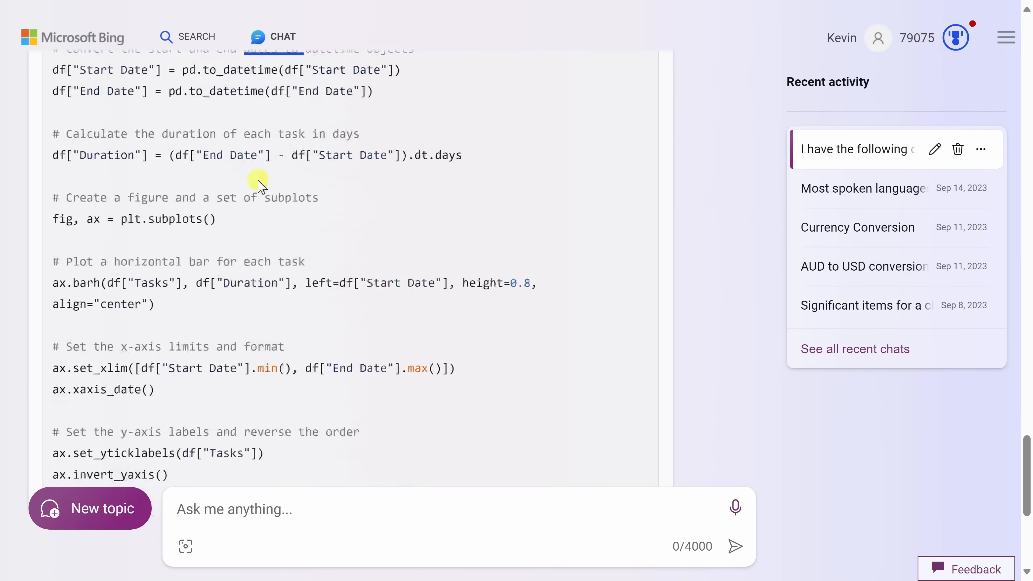
scroll(262, 195, up, 5)
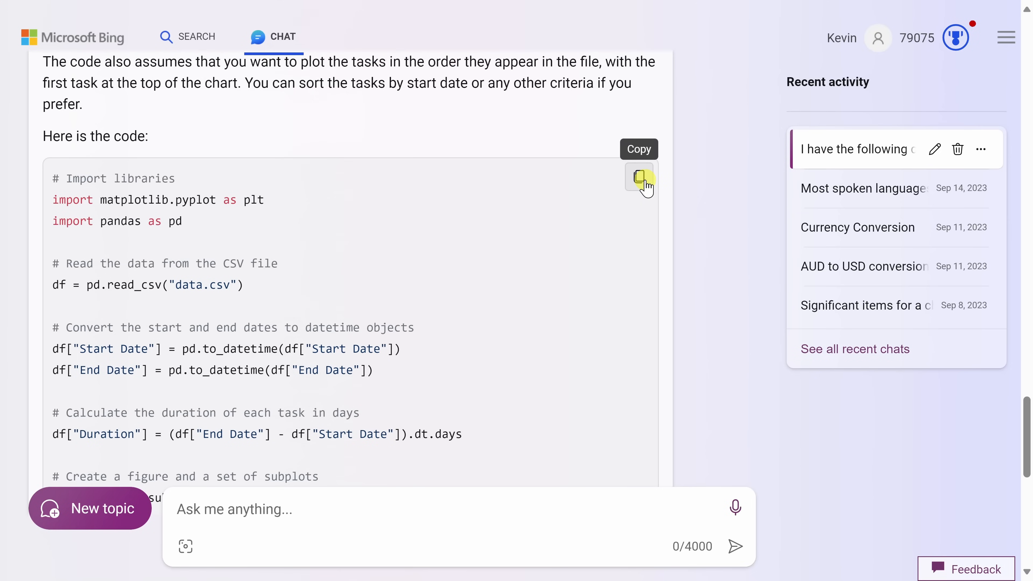
click(646, 182)
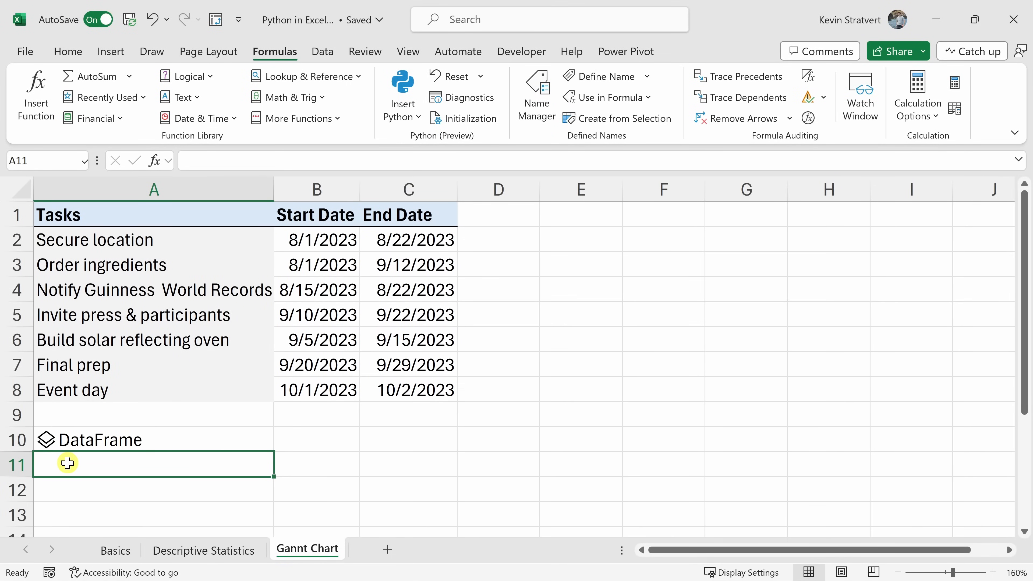
In Excel, start a Python formula in A11, paste the Gantt chart code and enlarge the formula bar to show several lines
click(402, 85)
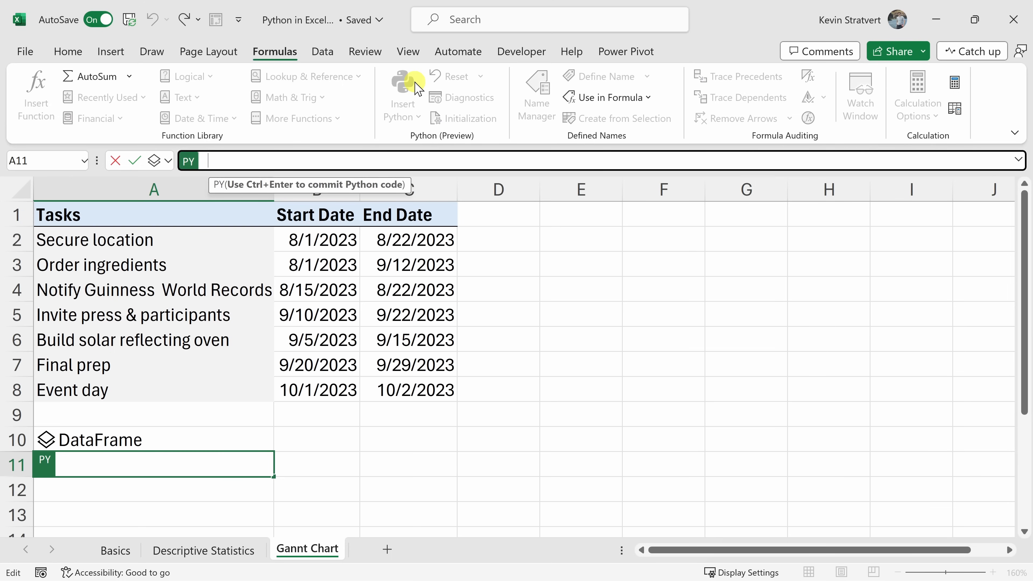
key(ctrl+v)
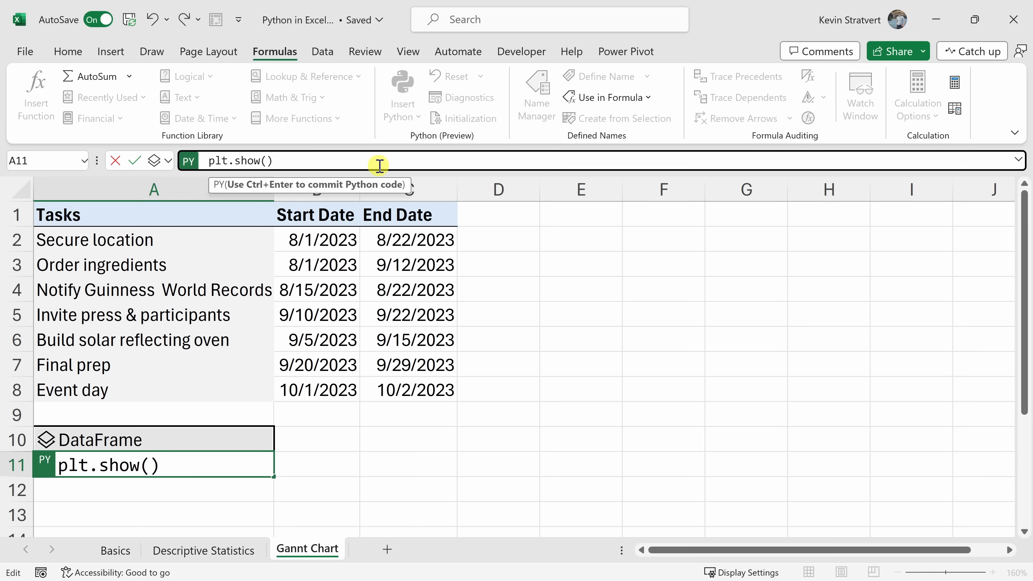
drag(468, 175, 473, 296)
scroll(355, 254, up, 6)
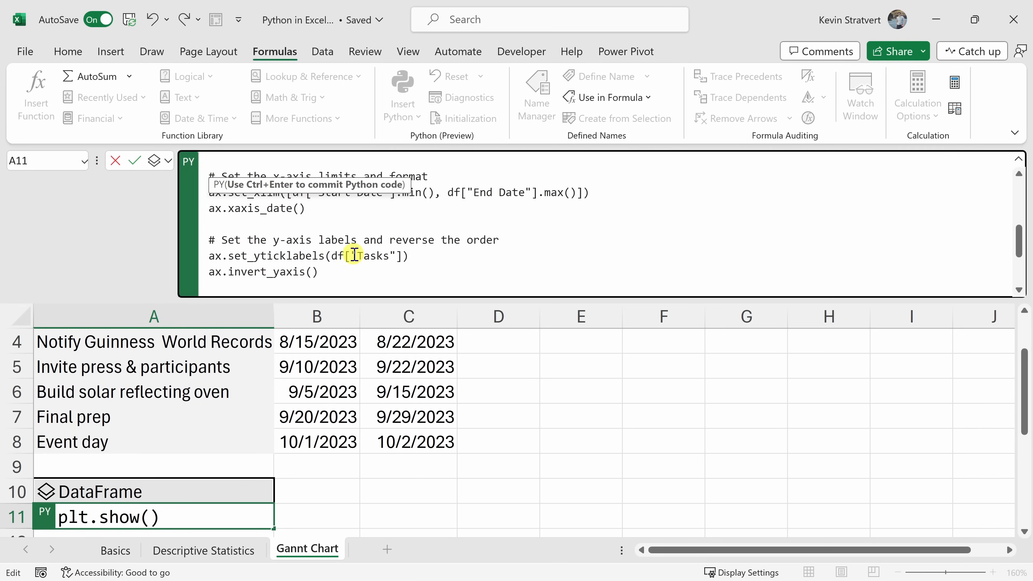
scroll(354, 254, up, 2)
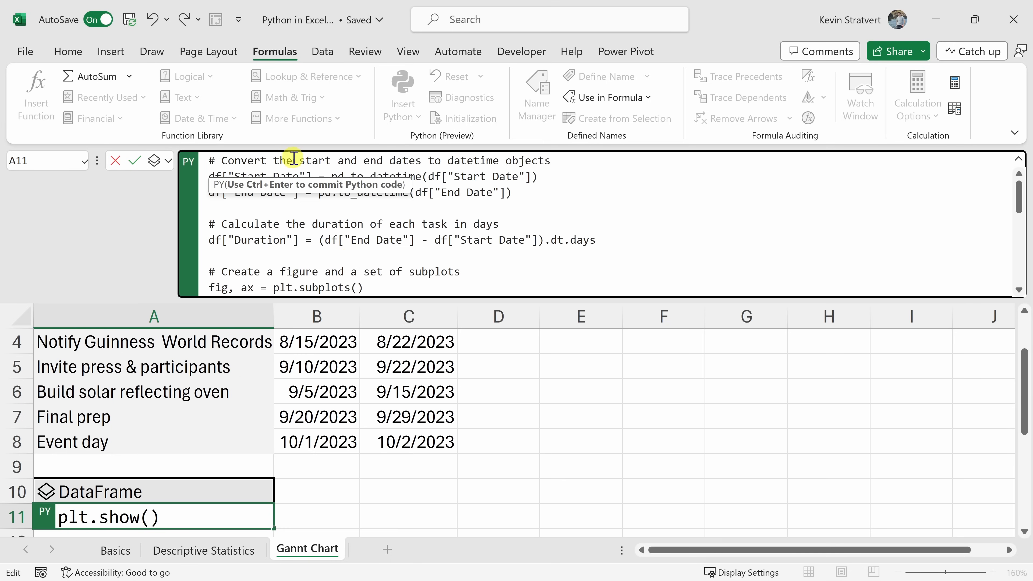
Review the df references and plotting lines, commit the Python code in A11, and shrink the formula bar to one line
click(209, 176)
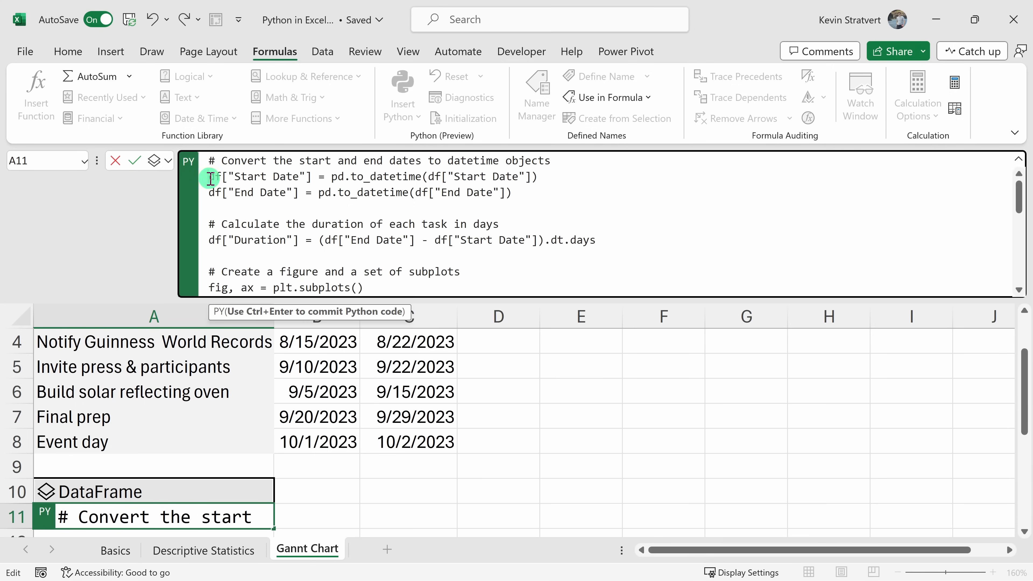
click(219, 178)
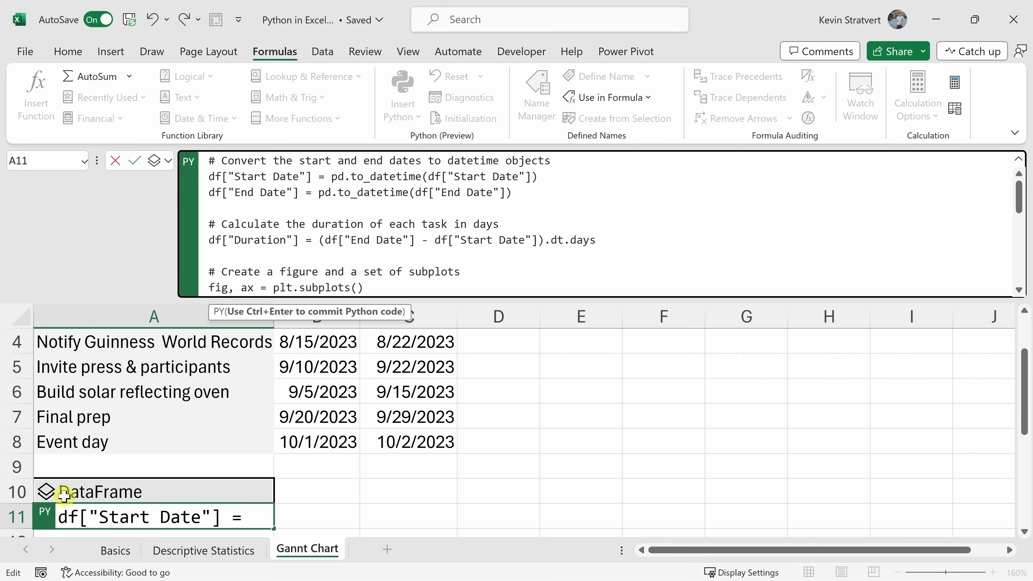
click(512, 272)
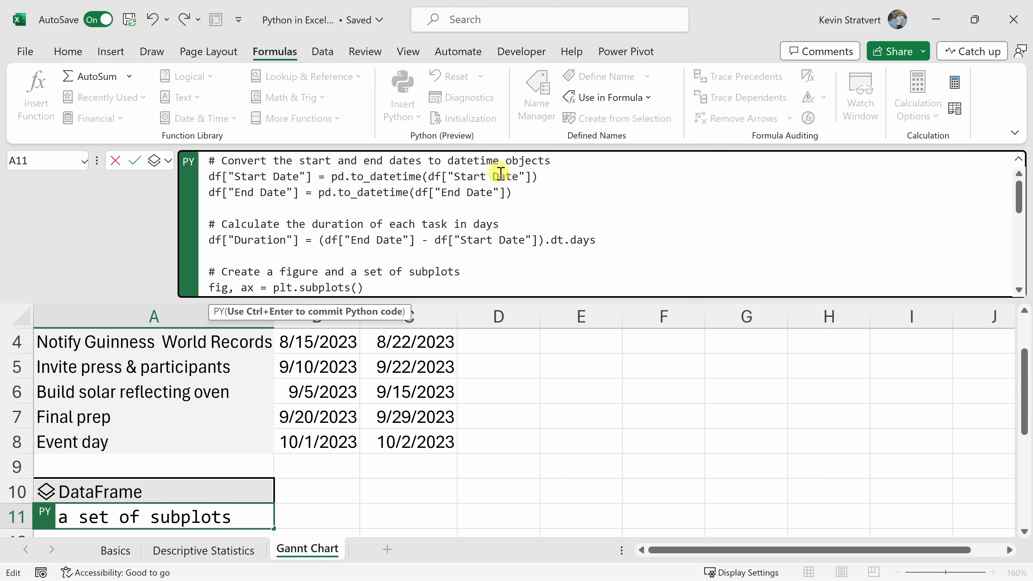
scroll(500, 175, down, 3)
scroll(500, 187, down, 1)
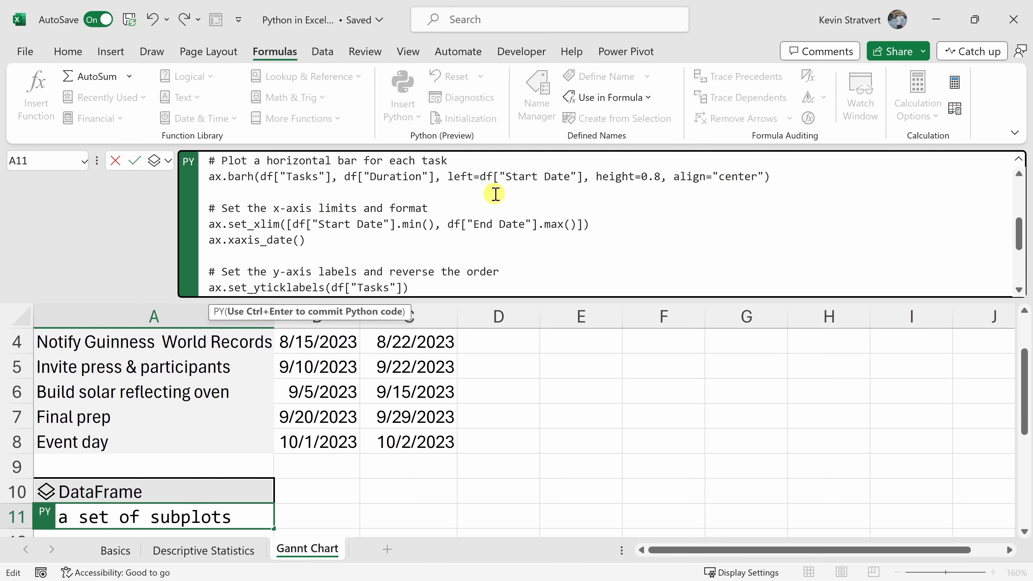
key(ctrl+Return)
scroll(185, 455, down, 2)
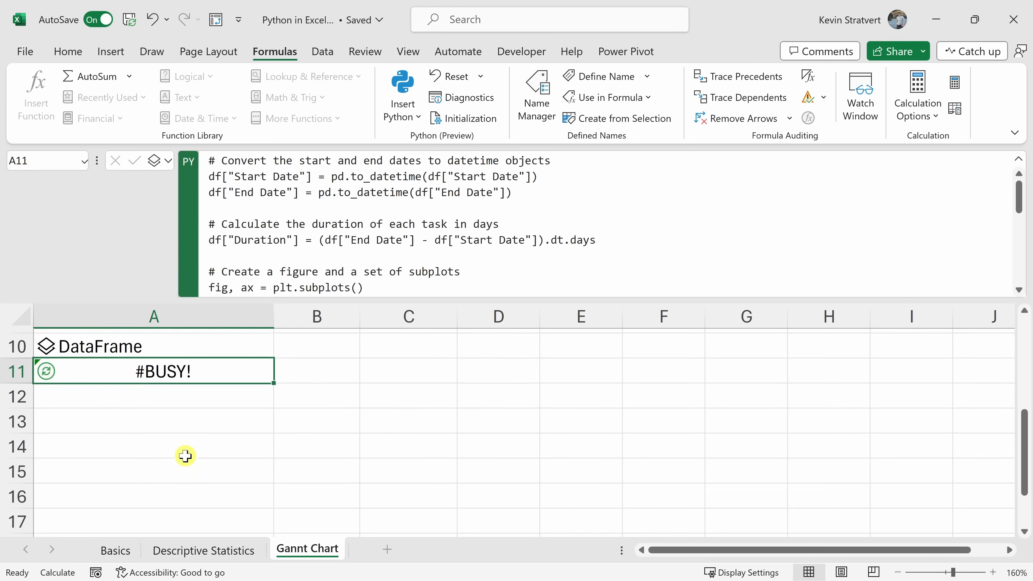
drag(269, 300, 270, 162)
scroll(332, 296, up, 2)
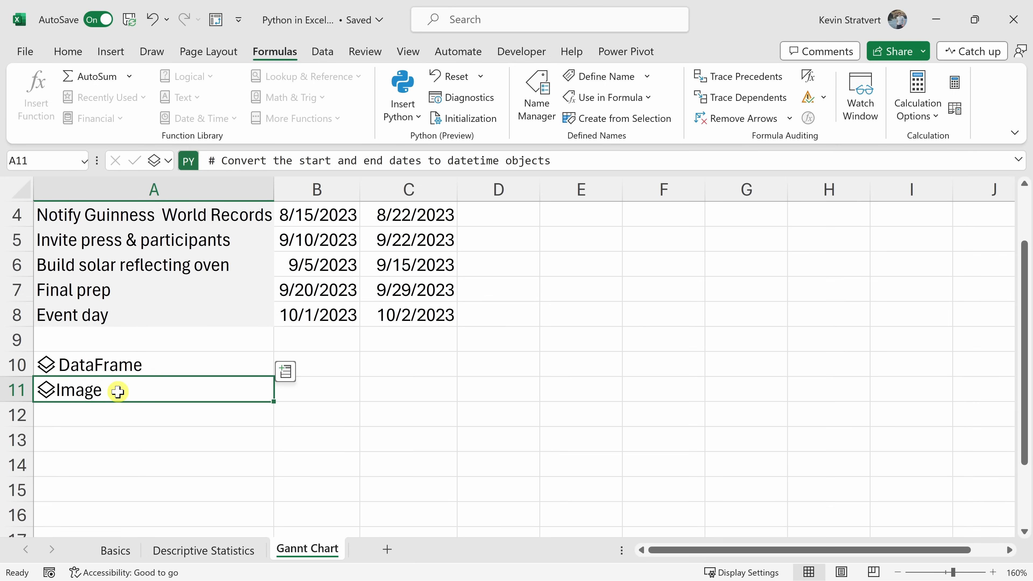
Switch the Python output of A11 to Excel Value and display its chart as a floating picture over the cells
click(168, 161)
click(183, 232)
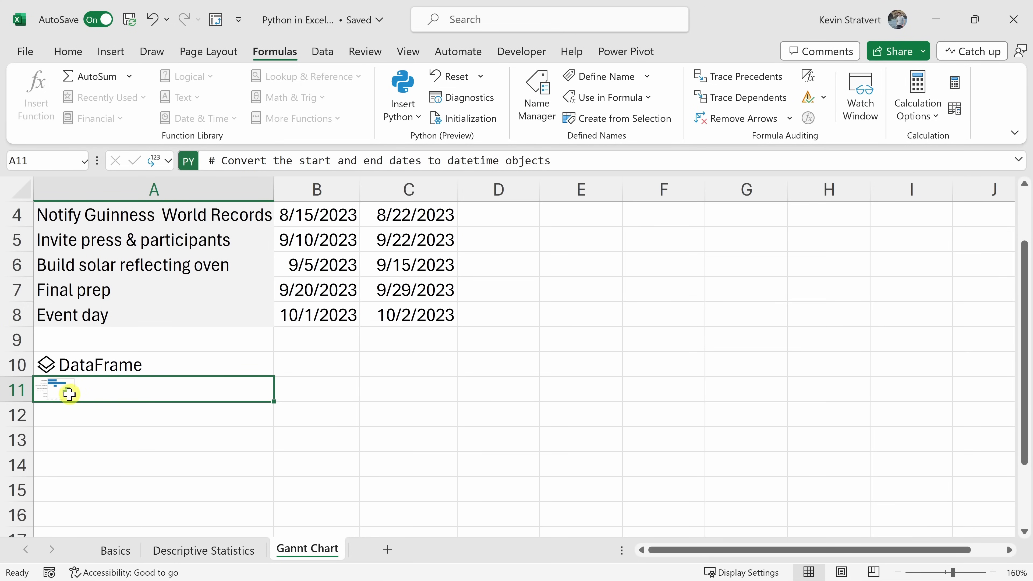
click(58, 392)
click(286, 366)
scroll(500, 320, down, 4)
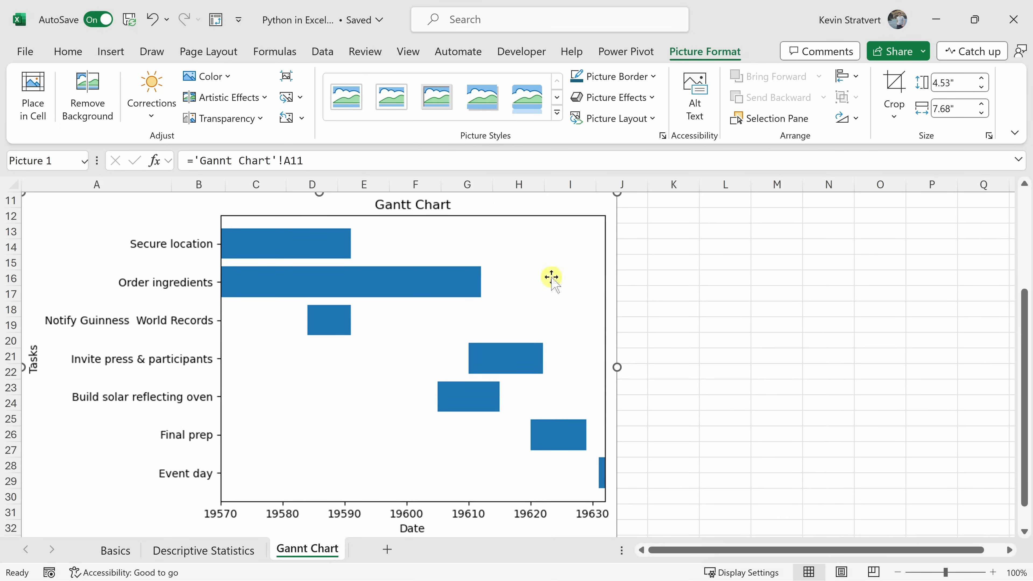
Shrink the Gantt chart picture to about 3" by 5.1" and place it beside the task table, starting at column D
drag(617, 193, 417, 310)
drag(287, 420, 532, 256)
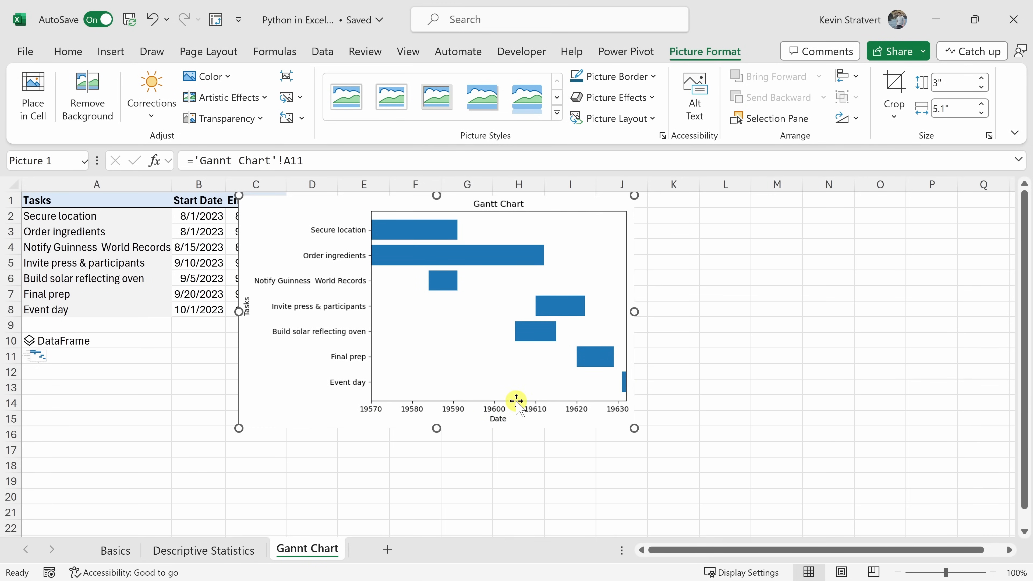
drag(297, 376, 365, 375)
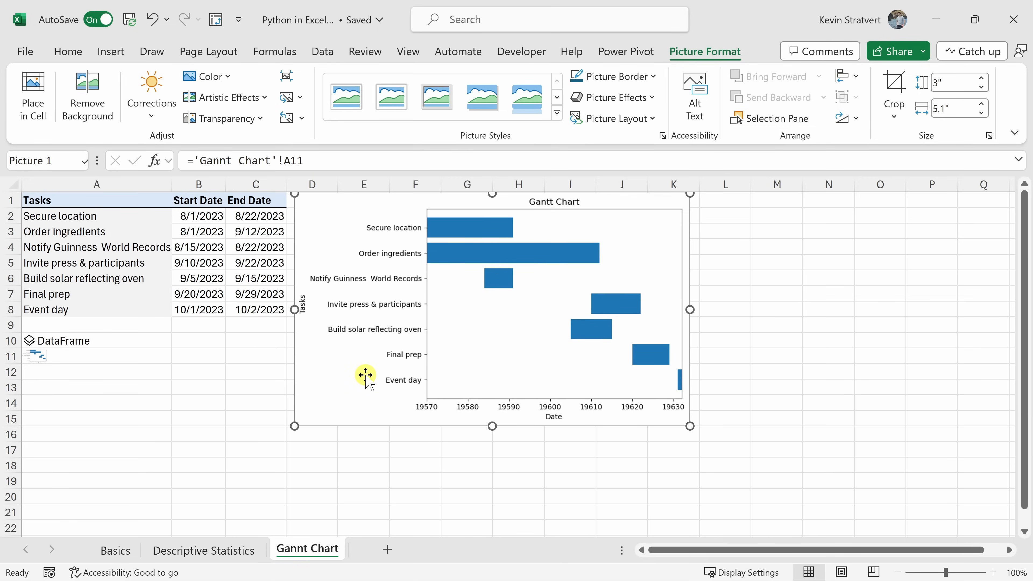